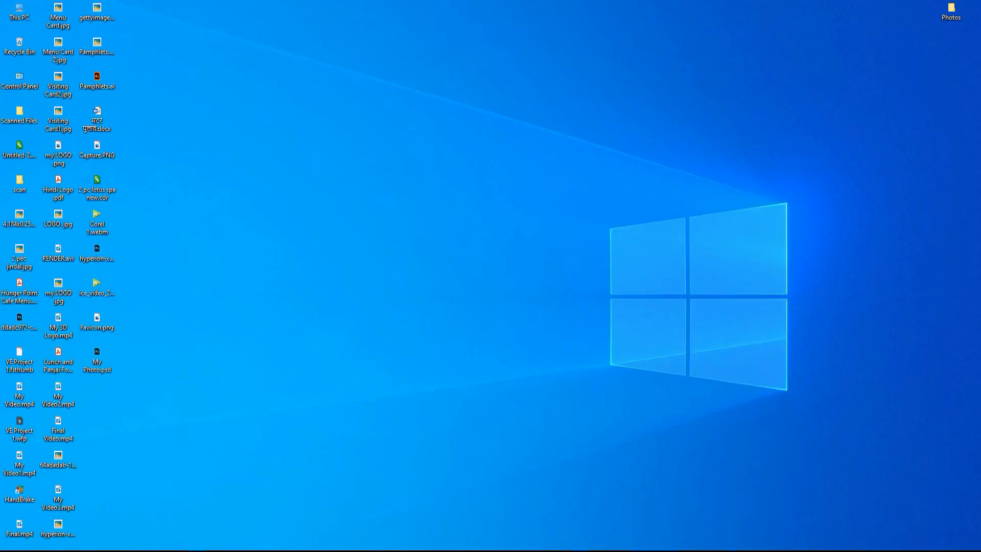
Open the photo IMG20210114161953.jpg of the man by the excavator from the Photos folder in Photoshop
{"action": "double_click", "coordinate": [953, 13]}
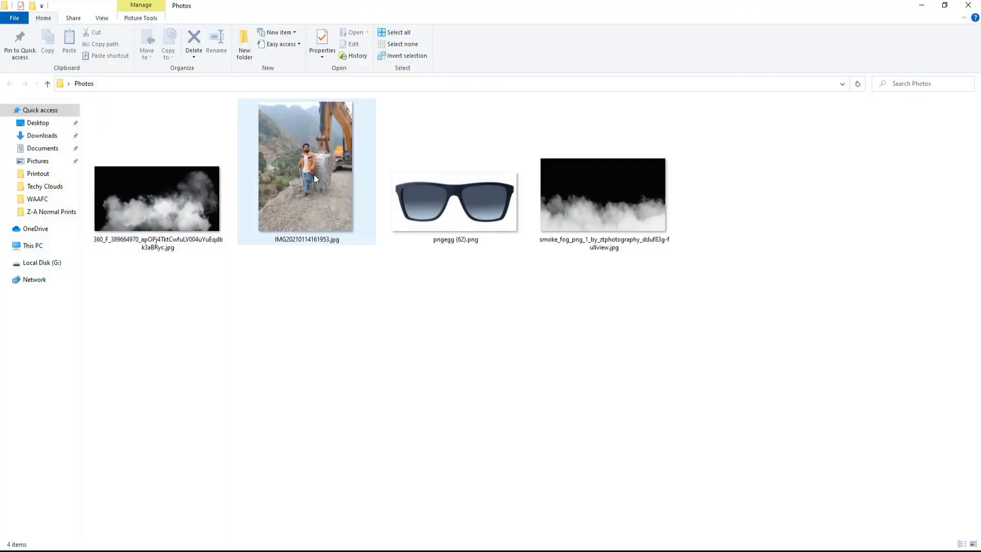
{"action": "left_click", "coordinate": [290, 154]}
{"action": "left_click_drag", "start_coordinate": [290, 151], "coordinate": [372, 30]}
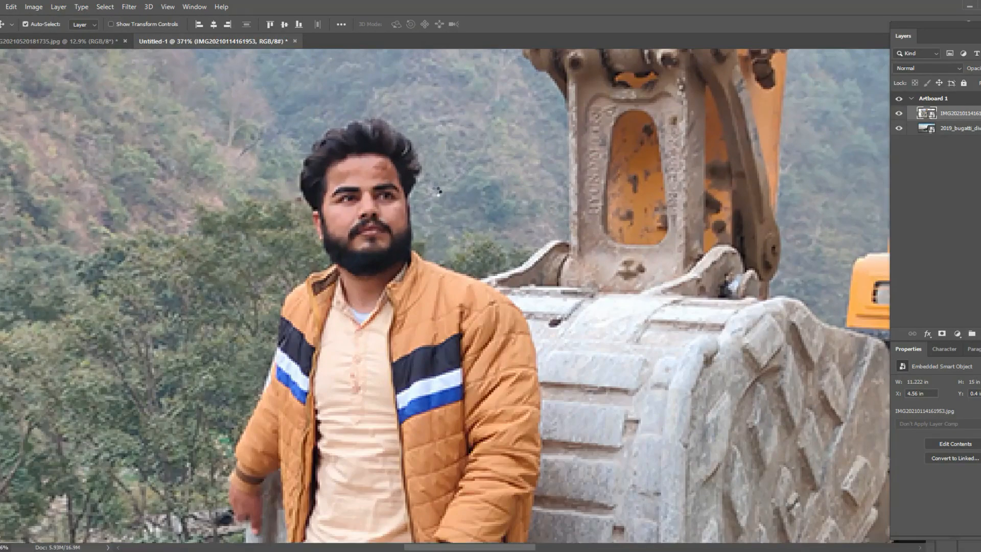
Trace the man's shoulder, beard, hair and ear with the Pen tool in Shape mode, redoing a misplaced anchor
{"action": "scroll", "coordinate": [538, 325], "scroll_direction": "up", "scroll_amount": 3}
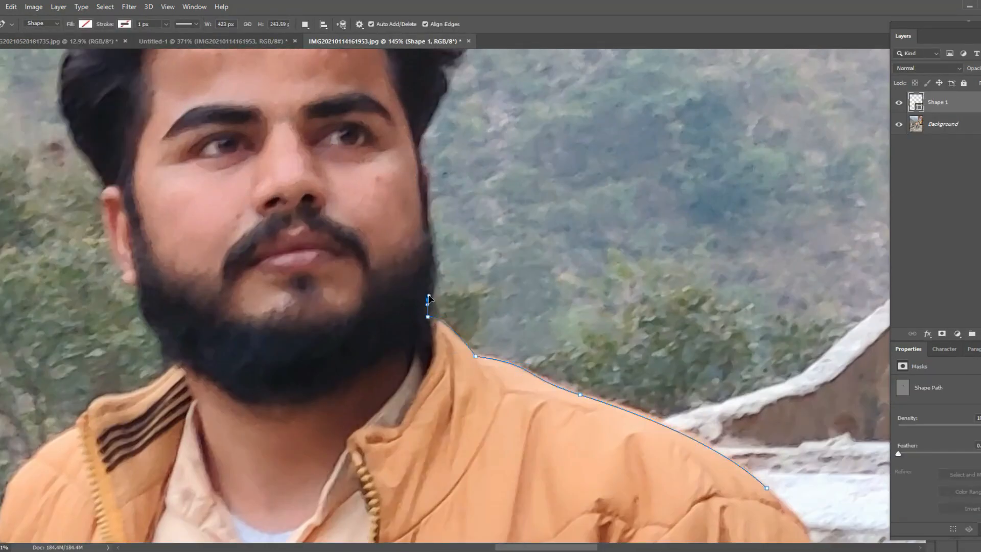
{"action": "scroll", "coordinate": [427, 306], "scroll_direction": "up", "scroll_amount": 5}
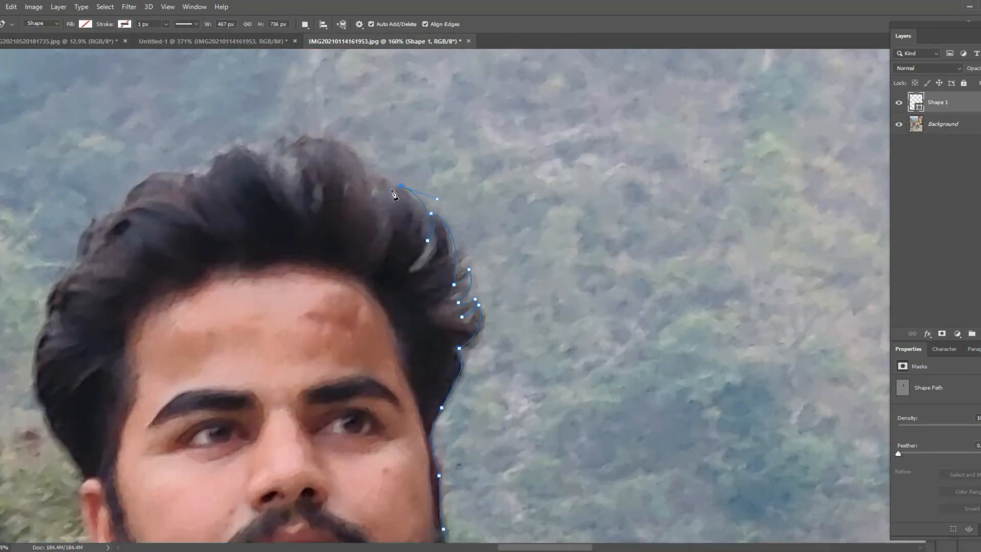
{"action": "key", "text": "ctrl+z"}
{"action": "scroll", "coordinate": [168, 265], "scroll_direction": "up", "scroll_amount": 1}
{"action": "left_click", "coordinate": [167, 262]}
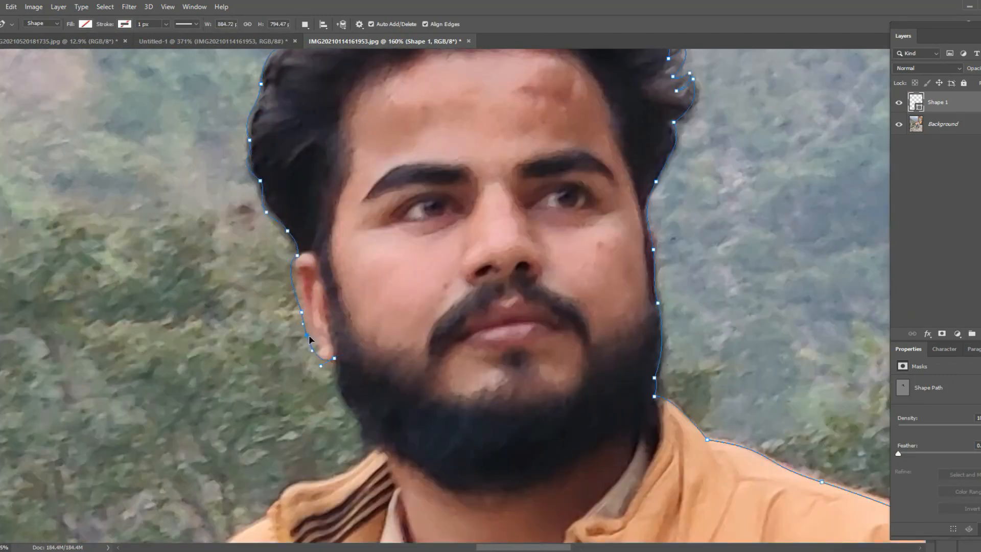
{"action": "left_click", "coordinate": [430, 221]}
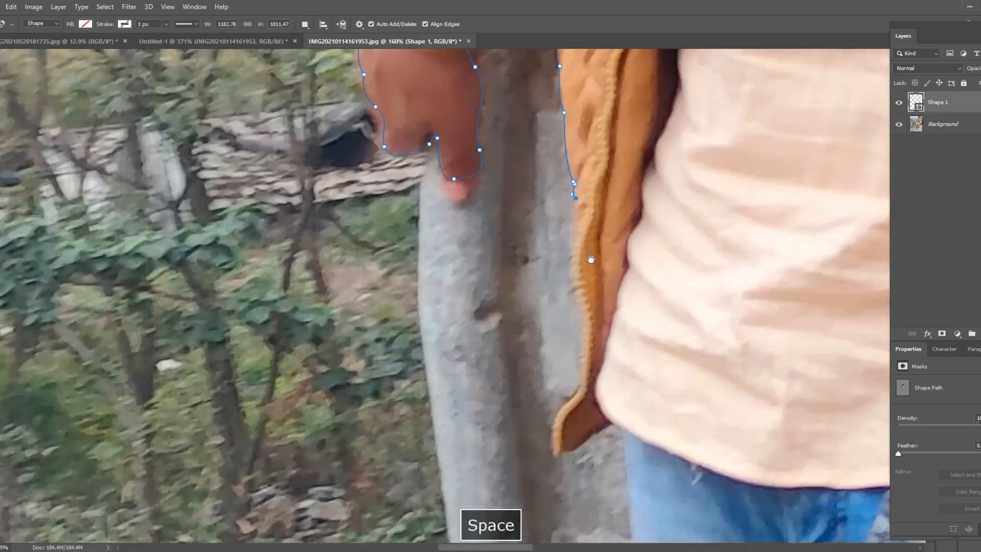
Continue the Pen outline along the jacket's open front edge and hem and down the outside of the jeans
{"action": "left_click", "coordinate": [582, 315]}
{"action": "left_click", "coordinate": [580, 386]}
{"action": "left_click", "coordinate": [495, 342]}
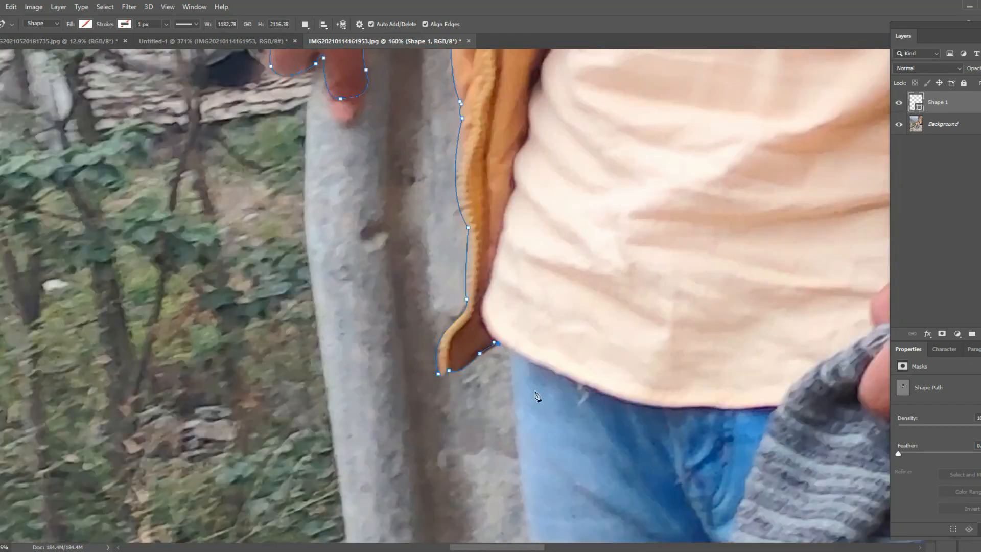
{"action": "scroll", "coordinate": [536, 397], "scroll_direction": "down", "scroll_amount": 5}
{"action": "left_click_drag", "start_coordinate": [563, 409], "coordinate": [563, 204]}
{"action": "left_click", "coordinate": [584, 309]}
{"action": "left_click_drag", "start_coordinate": [612, 372], "coordinate": [685, 125]}
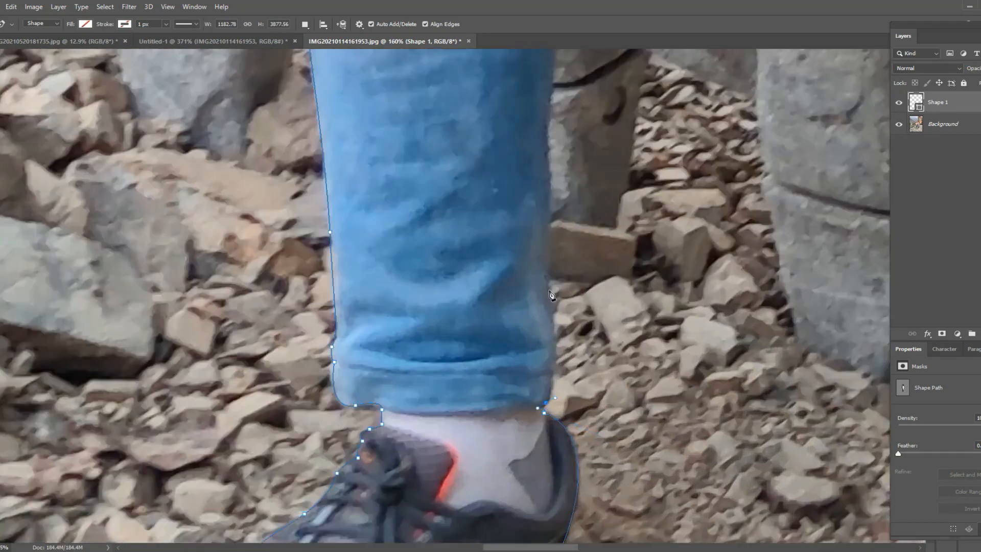
Continue the Pen outline up the other side of the leg, raised knee and jacket, and close it at the shoulder
{"action": "scroll", "coordinate": [550, 292], "scroll_direction": "down", "scroll_amount": 2}
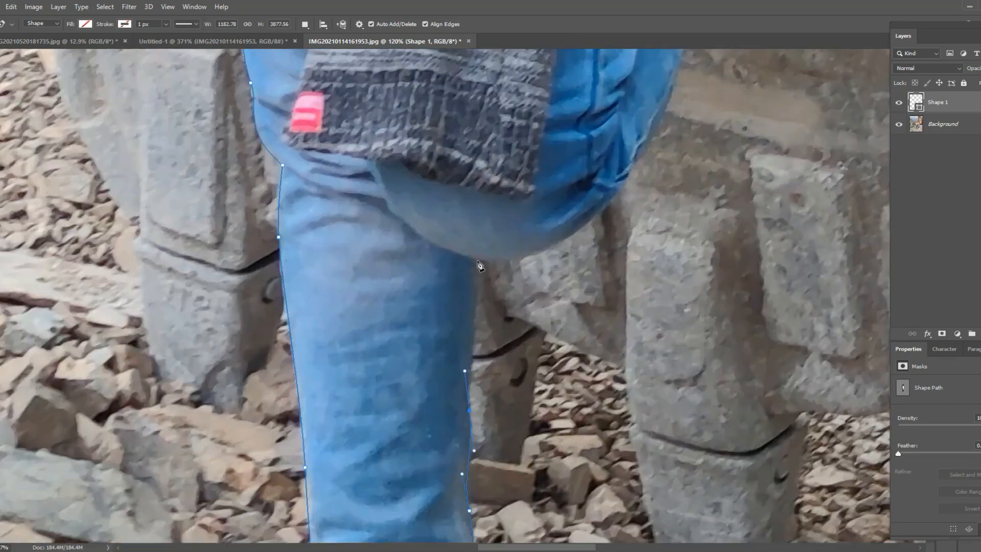
{"action": "left_click_drag", "start_coordinate": [577, 153], "coordinate": [495, 416]}
{"action": "left_click_drag", "start_coordinate": [727, 241], "coordinate": [683, 403]}
{"action": "left_click", "coordinate": [638, 351]}
{"action": "left_click", "coordinate": [655, 321]}
{"action": "left_click_drag", "start_coordinate": [708, 173], "coordinate": [655, 375]}
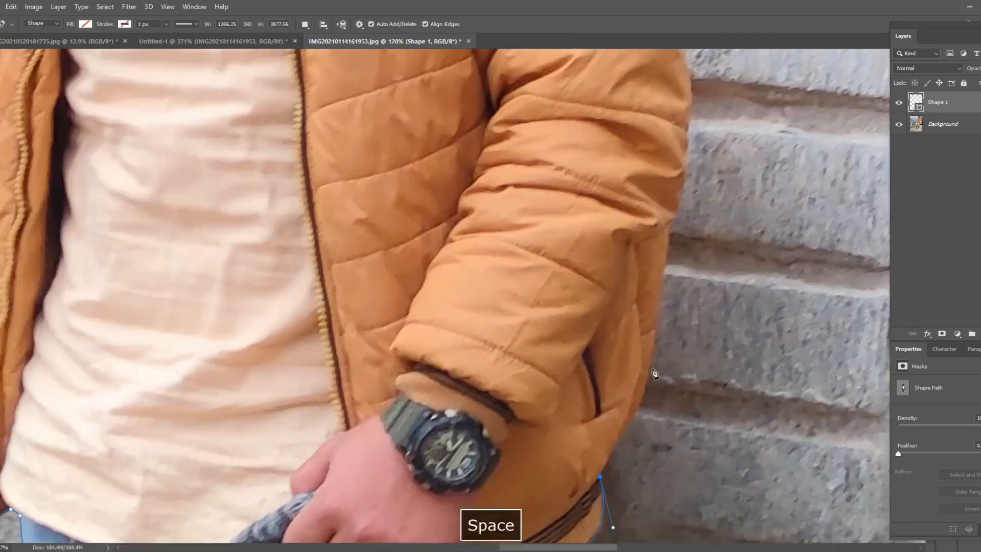
{"action": "left_click_drag", "start_coordinate": [665, 228], "coordinate": [662, 201]}
{"action": "left_click_drag", "start_coordinate": [677, 197], "coordinate": [609, 393]}
{"action": "scroll", "coordinate": [603, 241], "scroll_direction": "down", "scroll_amount": 3}
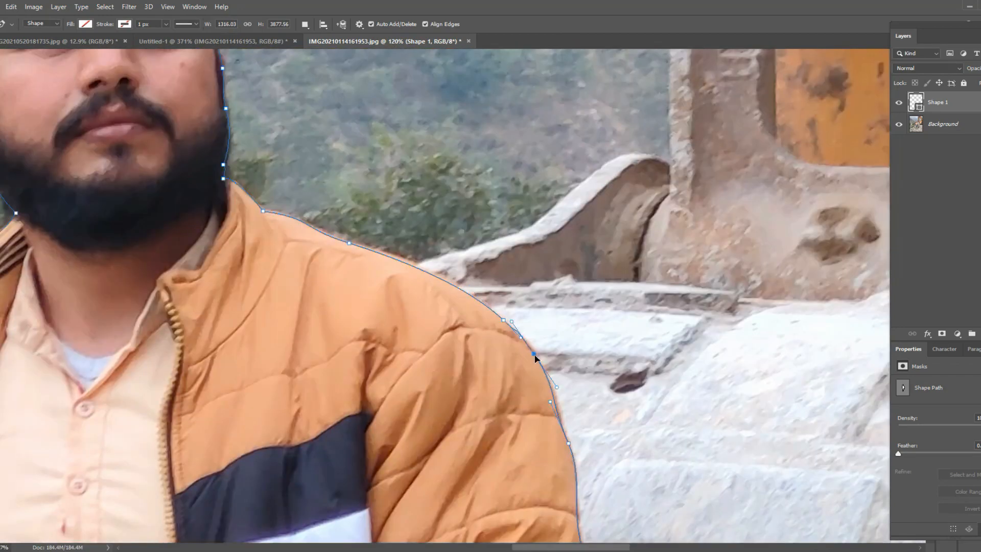
Fill the traced silhouette shape with white
{"action": "left_click", "coordinate": [85, 25]}
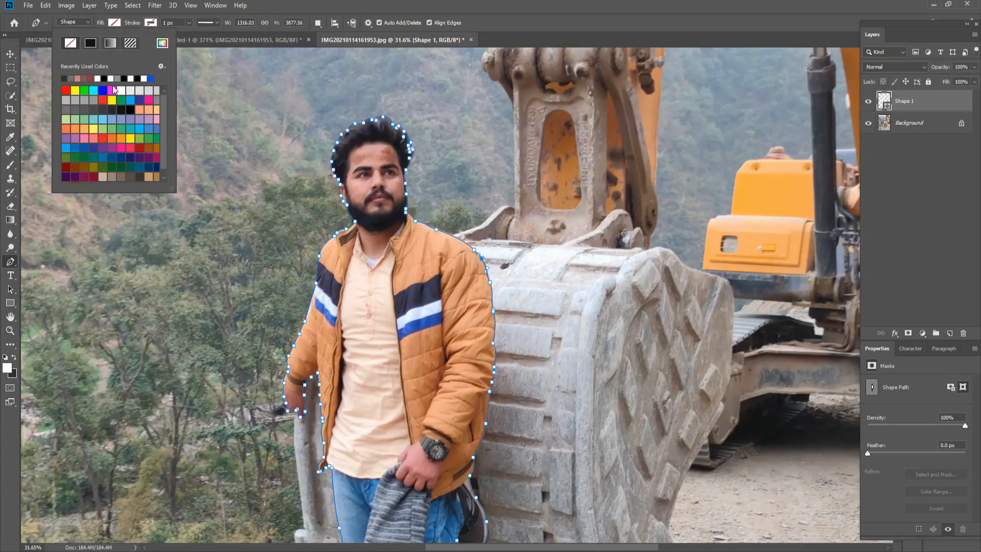
{"action": "left_click", "coordinate": [122, 90]}
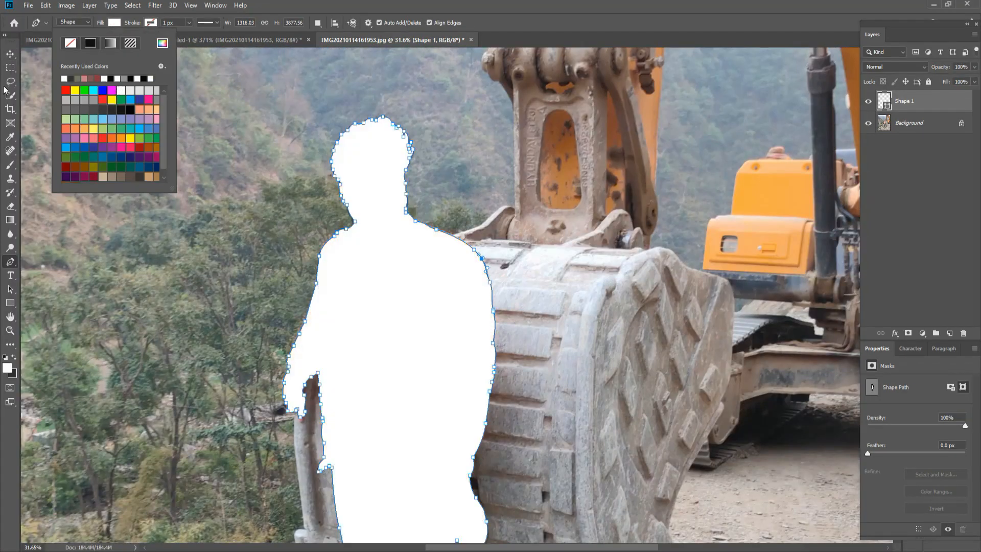
{"action": "key", "text": "v"}
Convert the Background layer to a smart object and clip it above Shape 1 to isolate the man
{"action": "left_click", "coordinate": [903, 129]}
{"action": "right_click", "coordinate": [904, 129]}
{"action": "left_click", "coordinate": [905, 192]}
{"action": "key", "text": "ctrl+bracketright"}
{"action": "right_click", "coordinate": [911, 102]}
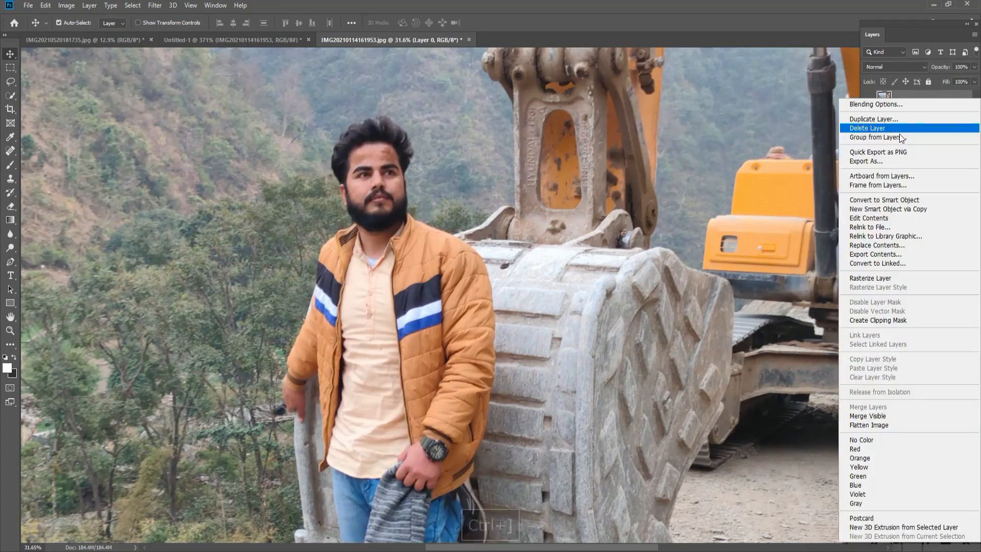
{"action": "left_click", "coordinate": [904, 289]}
{"action": "key", "text": "ctrl+0"}
{"action": "scroll", "coordinate": [481, 262], "scroll_direction": "down", "scroll_amount": 3}
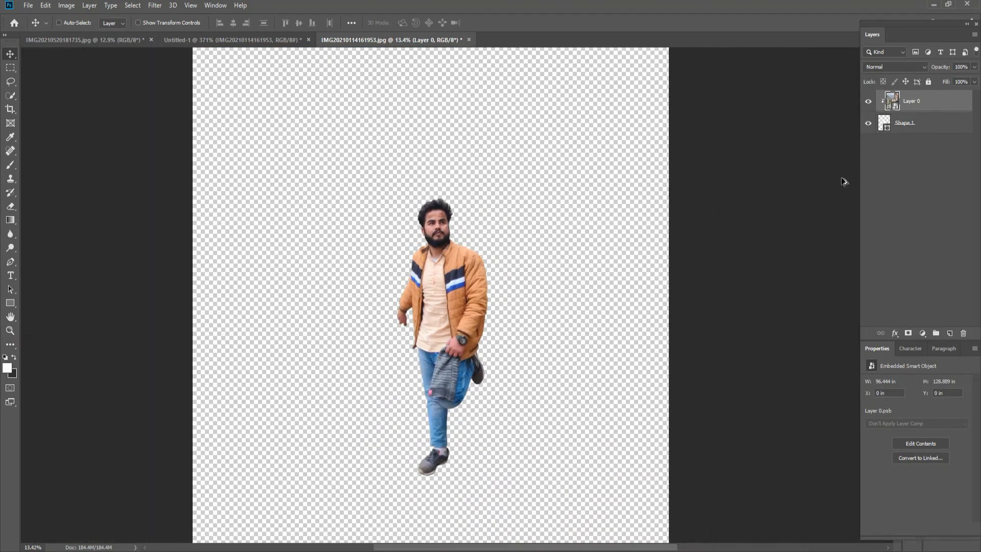
Save the cutout document and trim its canvas down to the man
{"action": "key", "text": "ctrl+s"}
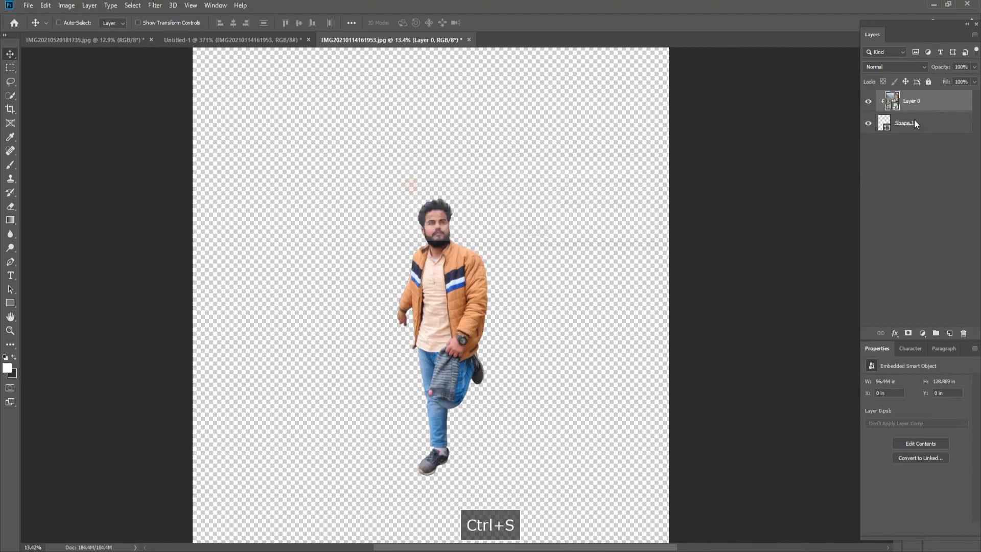
{"action": "left_click", "coordinate": [531, 233]}
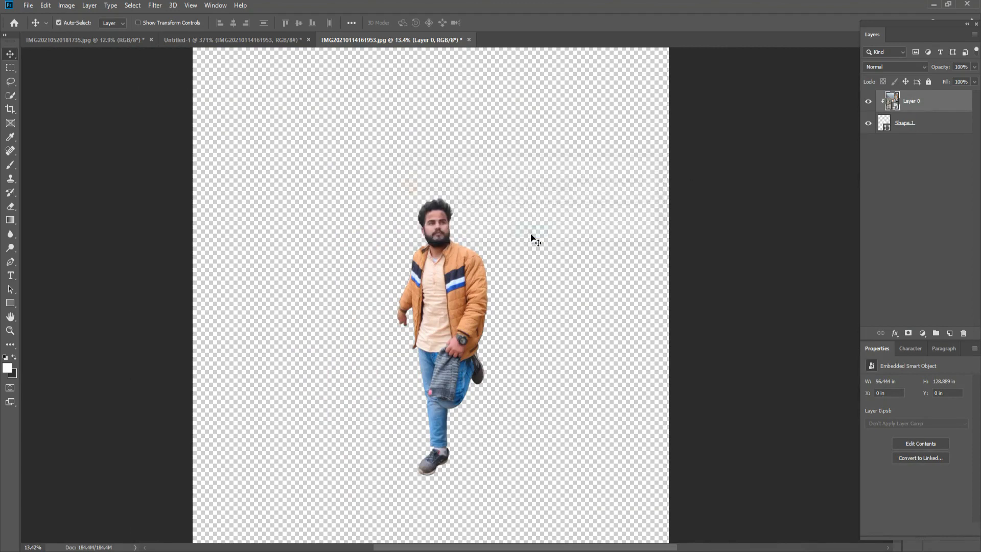
{"action": "left_click", "coordinate": [928, 128], "text": "shift"}
{"action": "left_click", "coordinate": [66, 5]}
{"action": "left_click", "coordinate": [92, 124]}
{"action": "right_click", "coordinate": [907, 115]}
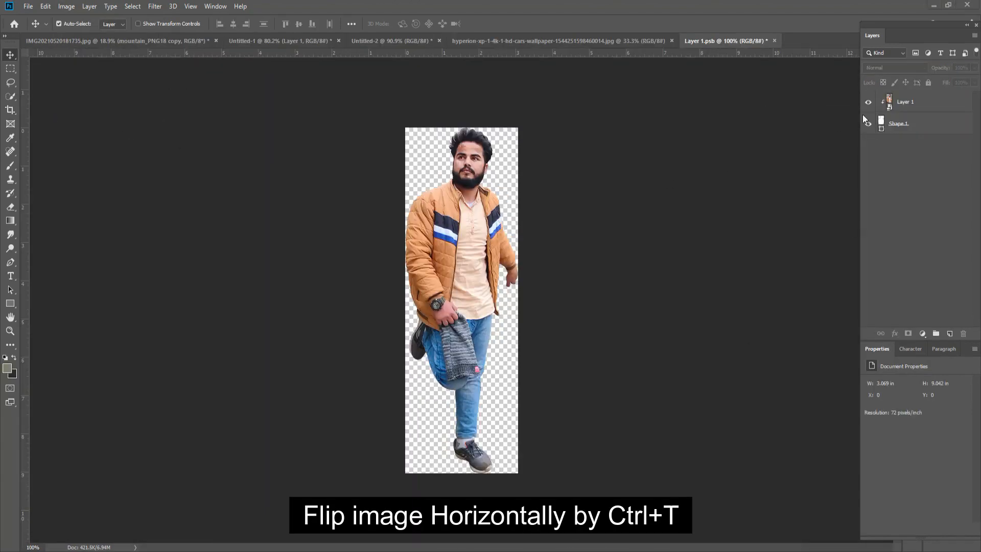
Copy the flipped man's Layer 1 and Shape 1 together into the hyperion car wallpaper document
{"action": "left_click", "coordinate": [908, 105]}
{"action": "left_click", "coordinate": [910, 122], "text": "shift"}
{"action": "left_click_drag", "start_coordinate": [449, 193], "coordinate": [529, 347]}
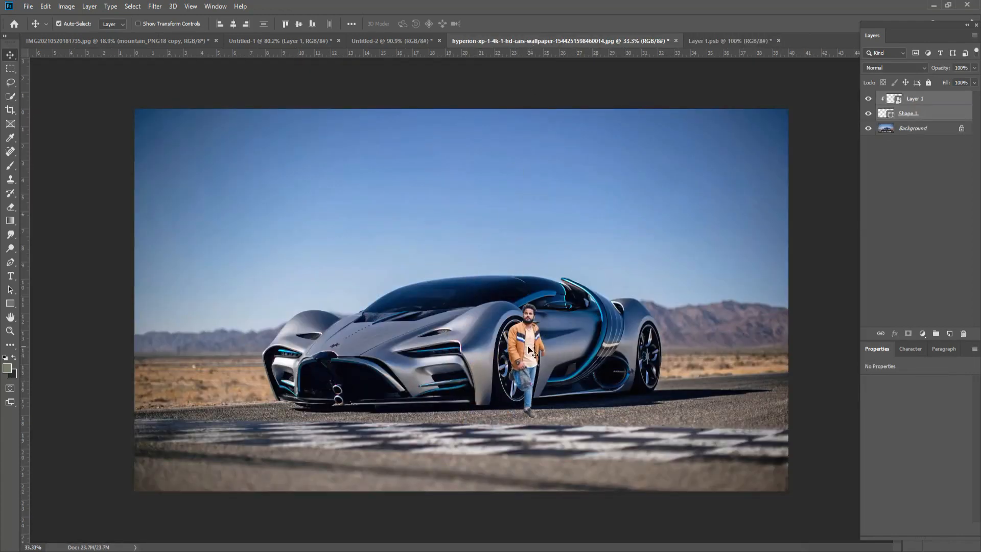
Scale the man up to about 275% with Free Transform and stand him in front of the car's door
{"action": "key", "text": "ctrl+t"}
{"action": "left_click_drag", "start_coordinate": [630, 215], "coordinate": [688, 94]}
{"action": "left_click_drag", "start_coordinate": [517, 337], "coordinate": [552, 274]}
{"action": "scroll", "coordinate": [551, 274], "scroll_direction": "down", "scroll_amount": 3}
{"action": "left_click_drag", "start_coordinate": [403, 477], "coordinate": [309, 551]}
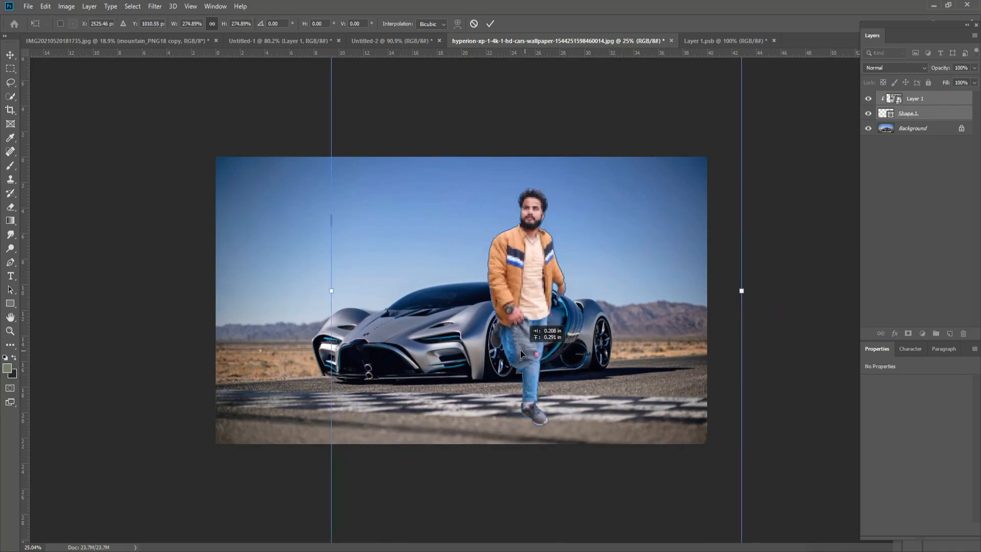
{"action": "key", "text": "Return"}
{"action": "key", "text": "ctrl+d"}
{"action": "scroll", "coordinate": [574, 392], "scroll_direction": "up", "scroll_amount": 3}
{"action": "scroll", "coordinate": [575, 392], "scroll_direction": "up", "scroll_amount": 1}
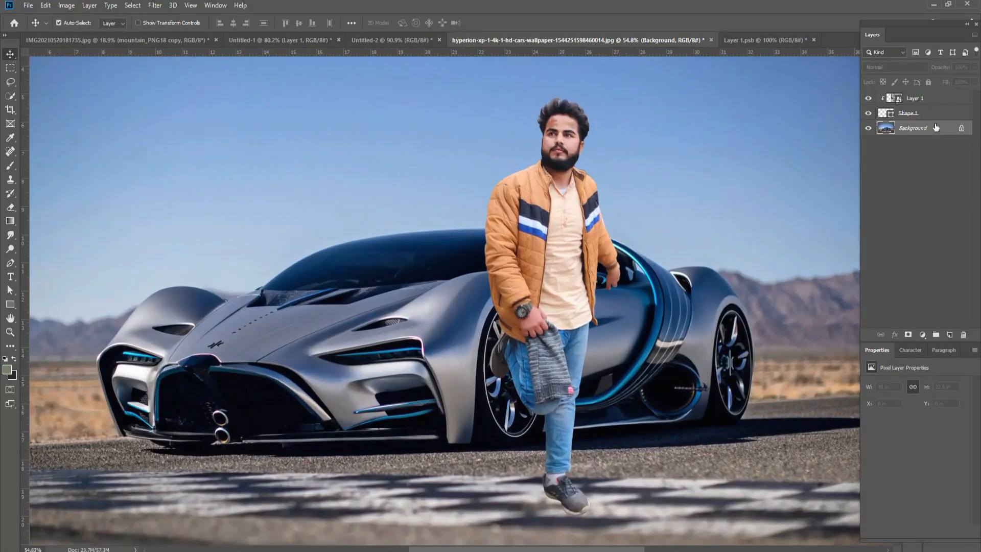
Move Shape 1 and Layer 1 together slightly upward so the man stands closer to the car
{"action": "left_click", "coordinate": [914, 113]}
{"action": "left_click", "coordinate": [913, 98], "text": "shift"}
{"action": "left_click_drag", "start_coordinate": [562, 265], "coordinate": [551, 236]}
{"action": "scroll", "coordinate": [575, 476], "scroll_direction": "up", "scroll_amount": 3}
Apply a Camera Raw Filter to Layer 1 with Contrast +77, Shadows +68, Vibrance +69 and Saturation +21
{"action": "left_click", "coordinate": [923, 103]}
{"action": "key", "text": "m"}
{"action": "left_click", "coordinate": [10, 54]}
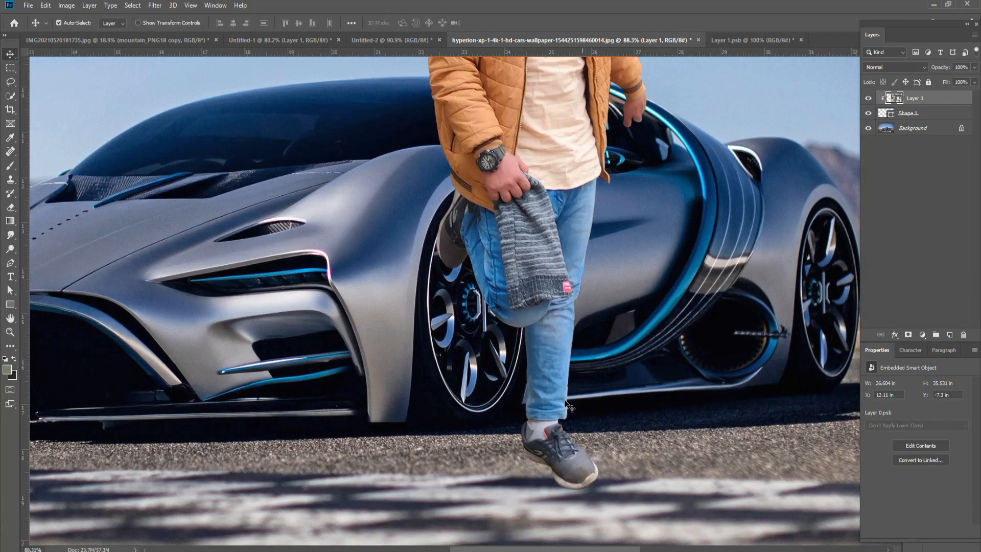
{"action": "key", "text": "ctrl+0"}
{"action": "left_click", "coordinate": [148, 6]}
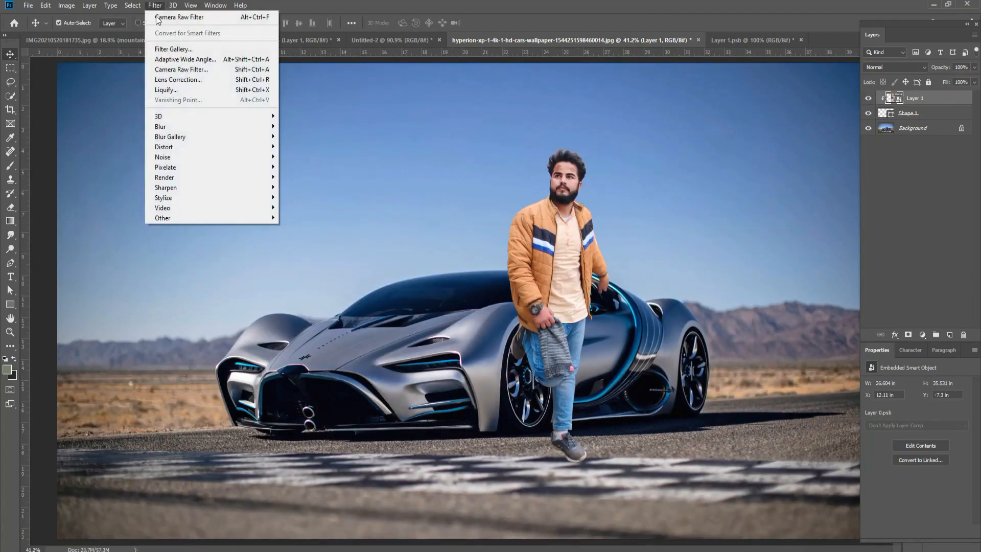
{"action": "left_click", "coordinate": [153, 68]}
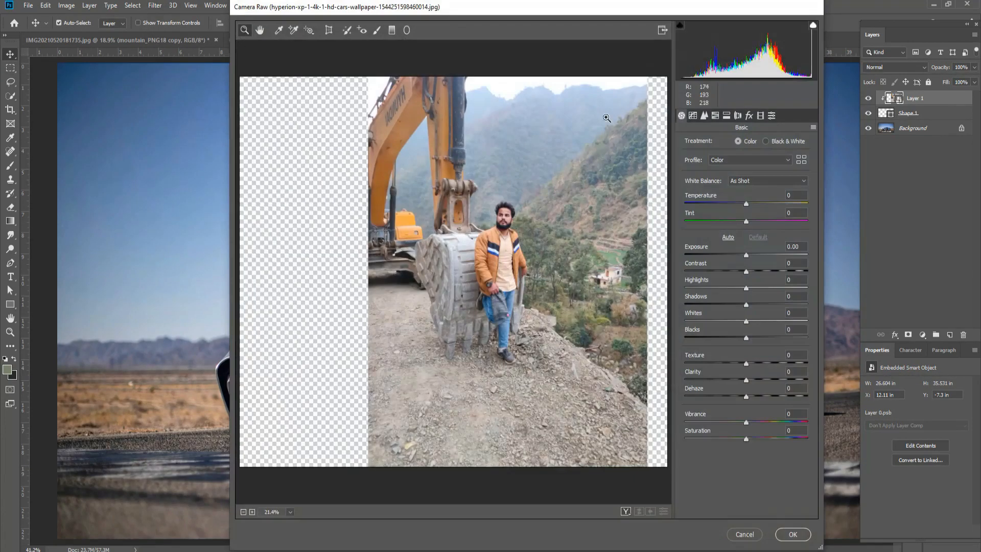
{"action": "left_click", "coordinate": [505, 234]}
{"action": "left_click", "coordinate": [404, 270]}
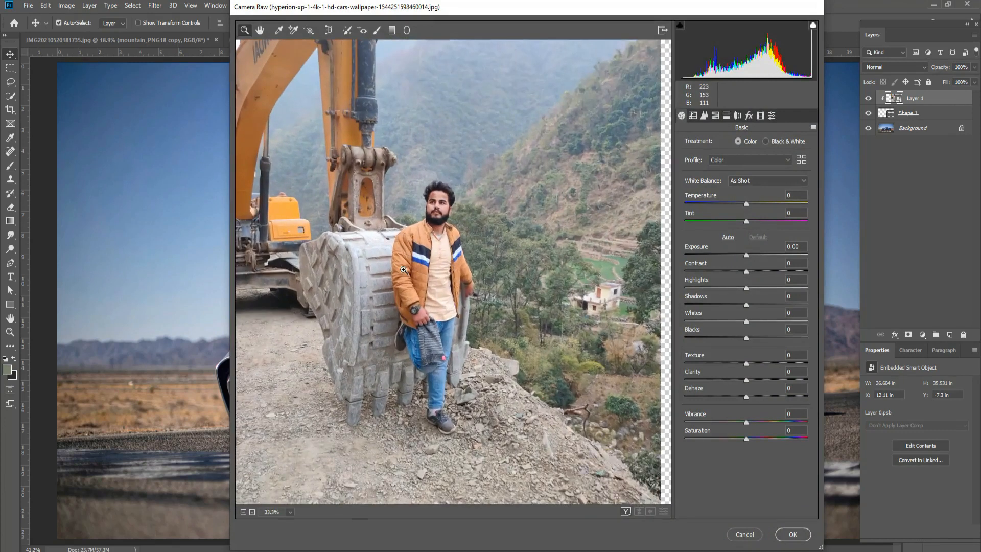
{"action": "left_click", "coordinate": [460, 261]}
{"action": "left_click", "coordinate": [539, 249]}
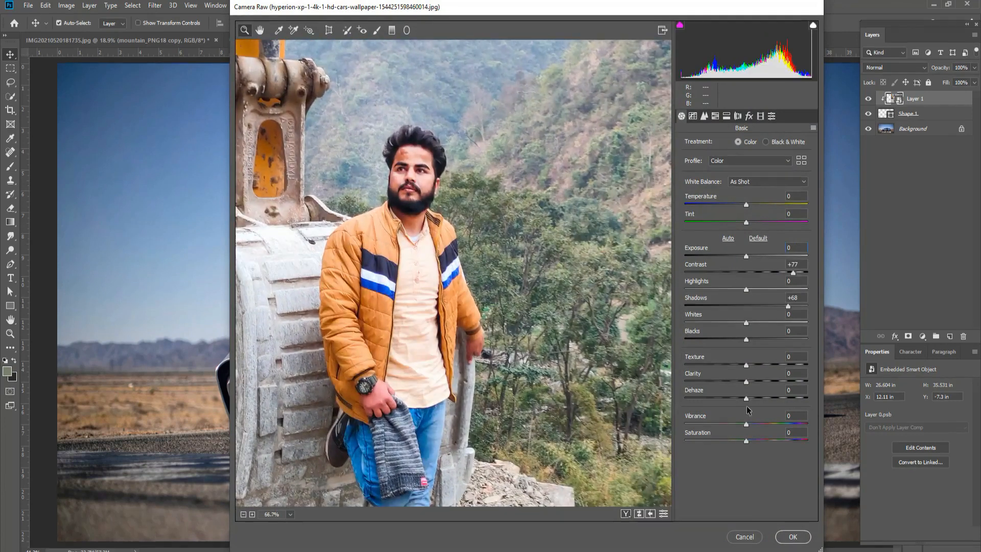
{"action": "left_click_drag", "start_coordinate": [746, 426], "coordinate": [760, 443]}
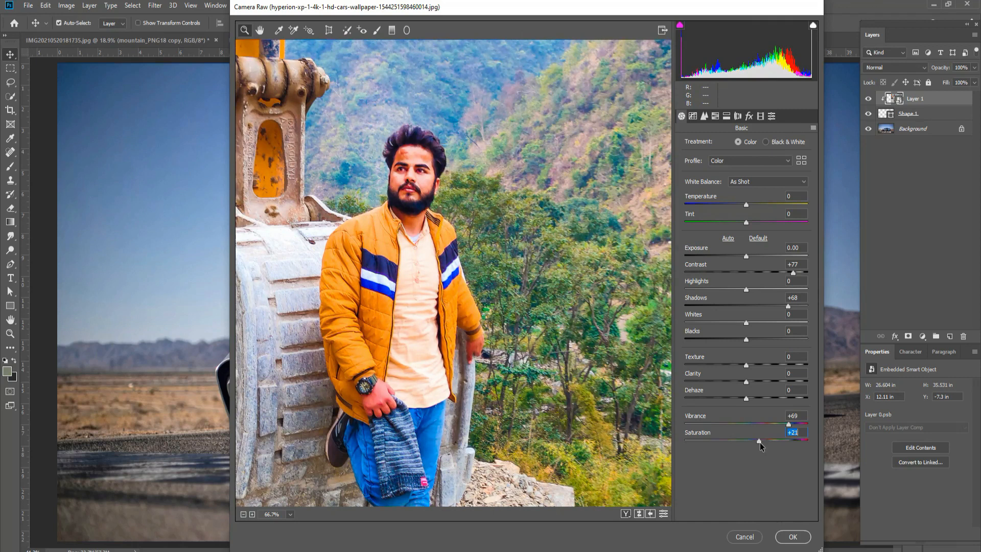
{"action": "left_click", "coordinate": [793, 537]}
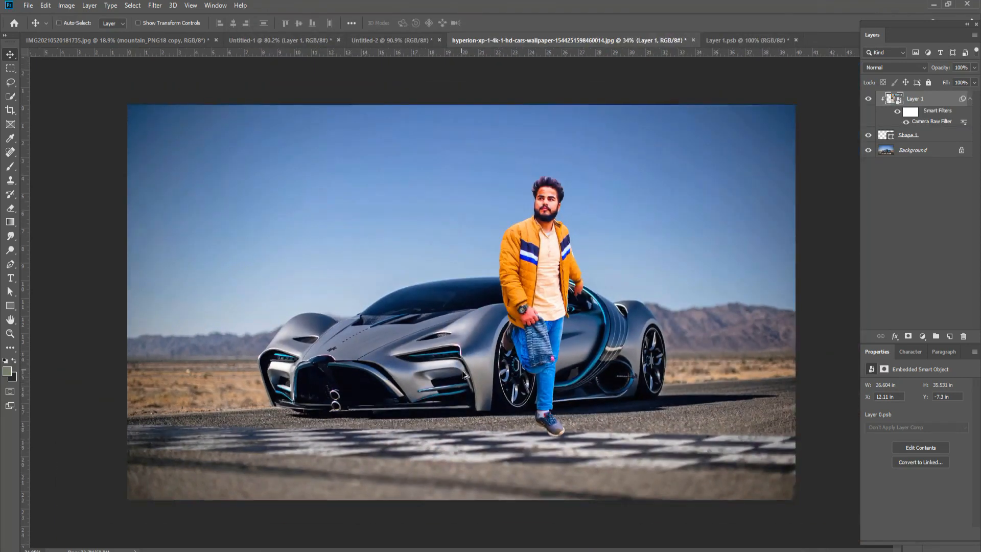
Open the contents of the lower Layer 1 smart object for editing
{"action": "scroll", "coordinate": [613, 153], "scroll_direction": "up", "scroll_amount": 5}
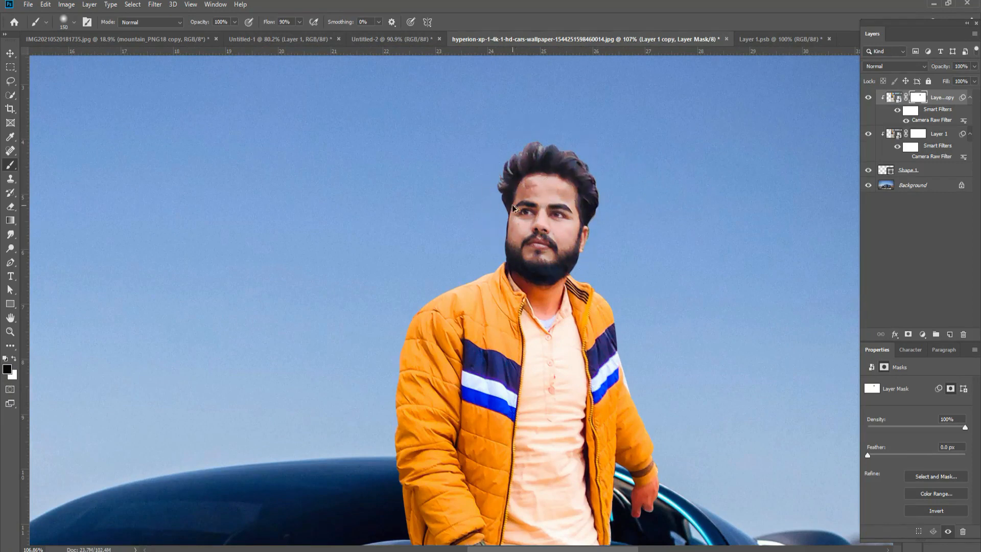
{"action": "scroll", "coordinate": [513, 208], "scroll_direction": "down", "scroll_amount": 5}
{"action": "scroll", "coordinate": [481, 249], "scroll_direction": "down", "scroll_amount": 1}
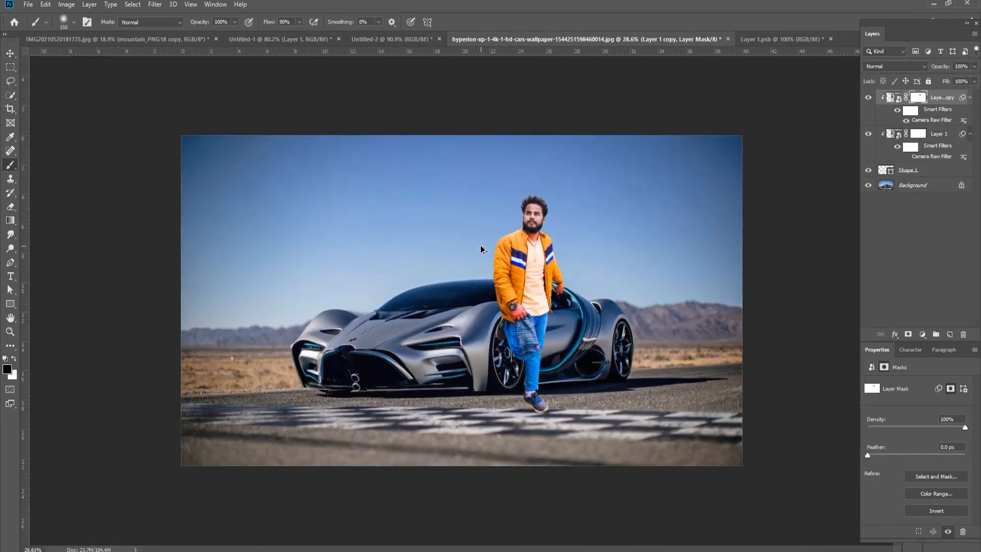
{"action": "scroll", "coordinate": [481, 249], "scroll_direction": "up", "scroll_amount": 4}
{"action": "double_click", "coordinate": [894, 135]}
{"action": "key", "text": "v"}
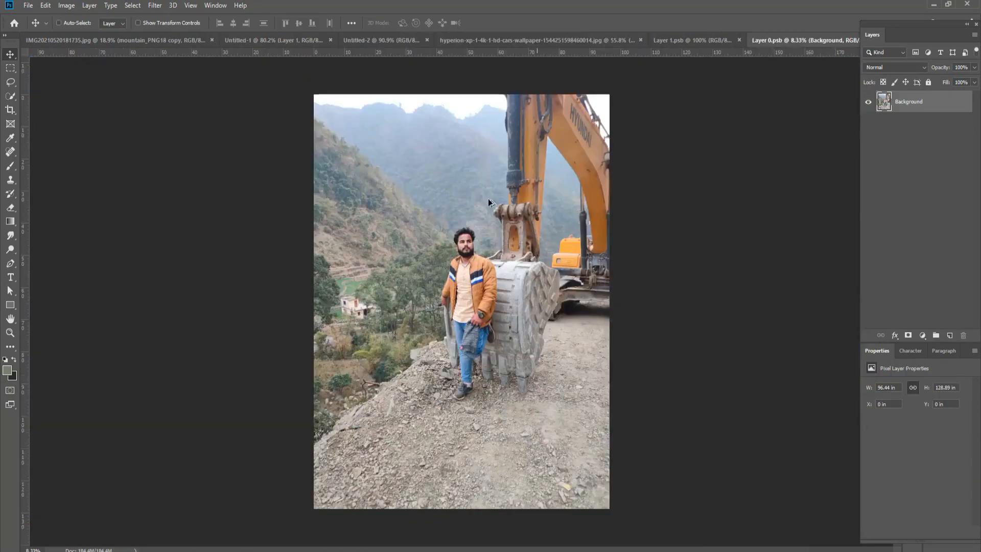
Apply Levels with inputs 32, 1.07 and 216 to the embedded photo, and save and close it
{"action": "scroll", "coordinate": [489, 202], "scroll_direction": "up", "scroll_amount": 10}
{"action": "key", "text": "ctrl+l"}
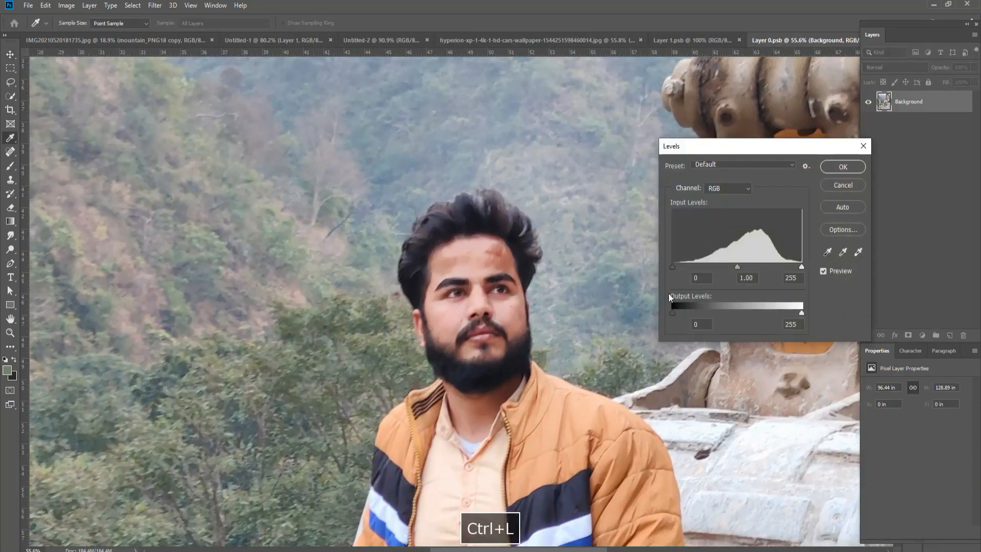
{"action": "mouse_move", "coordinate": [801, 266]}
{"action": "left_mouse_down"}
{"action": "mouse_move", "coordinate": [793, 266]}
{"action": "mouse_move", "coordinate": [801, 267]}
{"action": "left_mouse_up"}
{"action": "left_click_drag", "start_coordinate": [682, 269], "coordinate": [737, 268]}
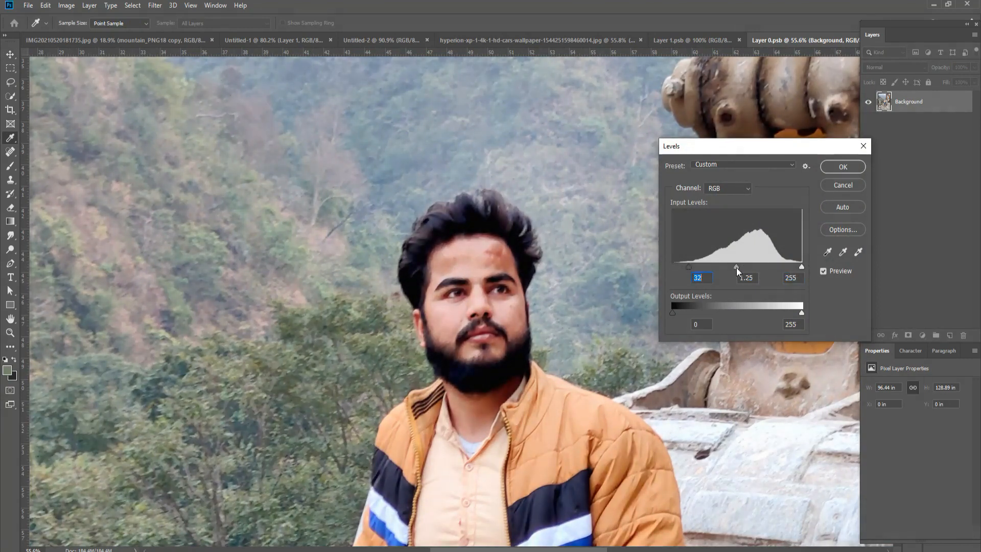
{"action": "left_click_drag", "start_coordinate": [800, 266], "coordinate": [731, 272]}
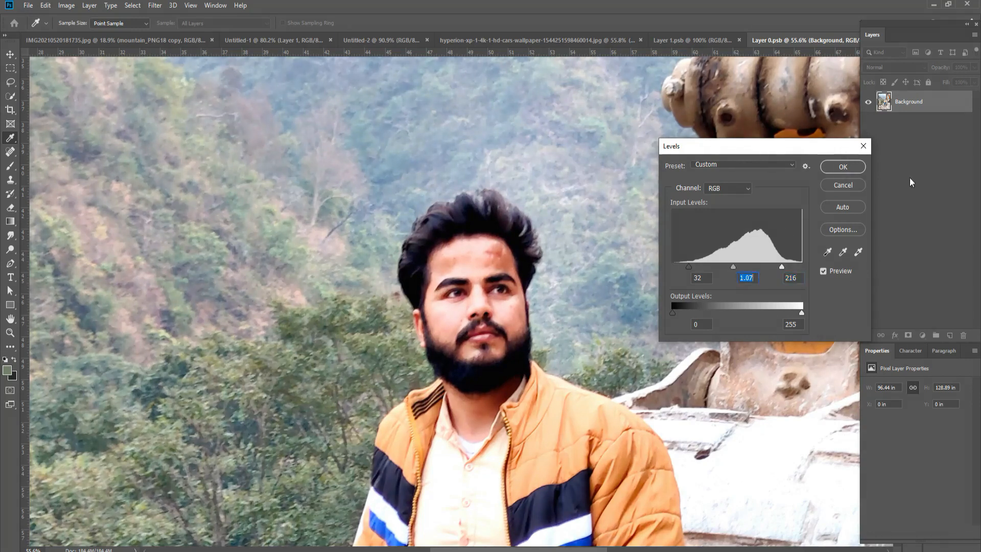
{"action": "left_click", "coordinate": [844, 166]}
{"action": "key", "text": "ctrl+s"}
{"action": "key", "text": "ctrl+w"}
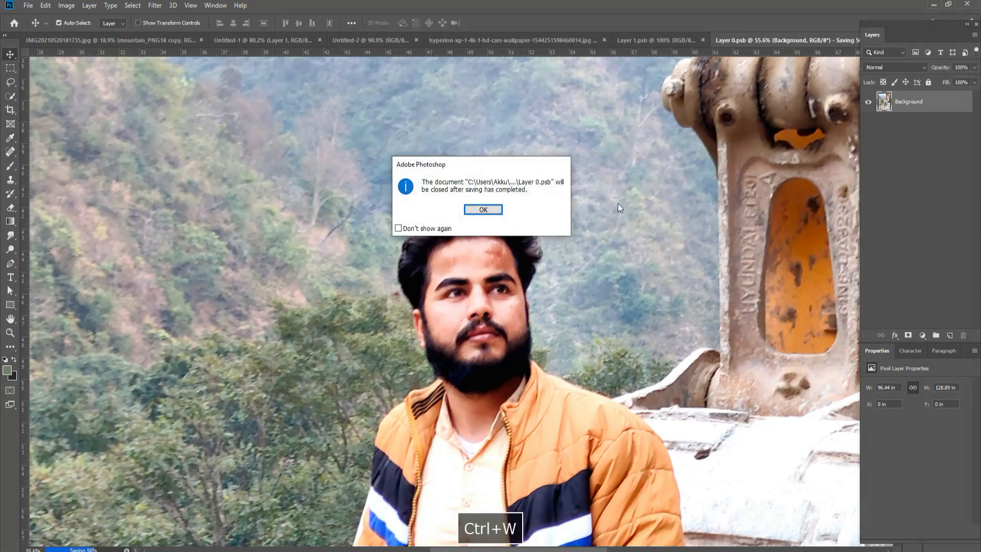
Duplicate Shape 1 and the lower Layer 1 together and bring the copies to the top of the layer stack
{"action": "key", "text": "Return"}
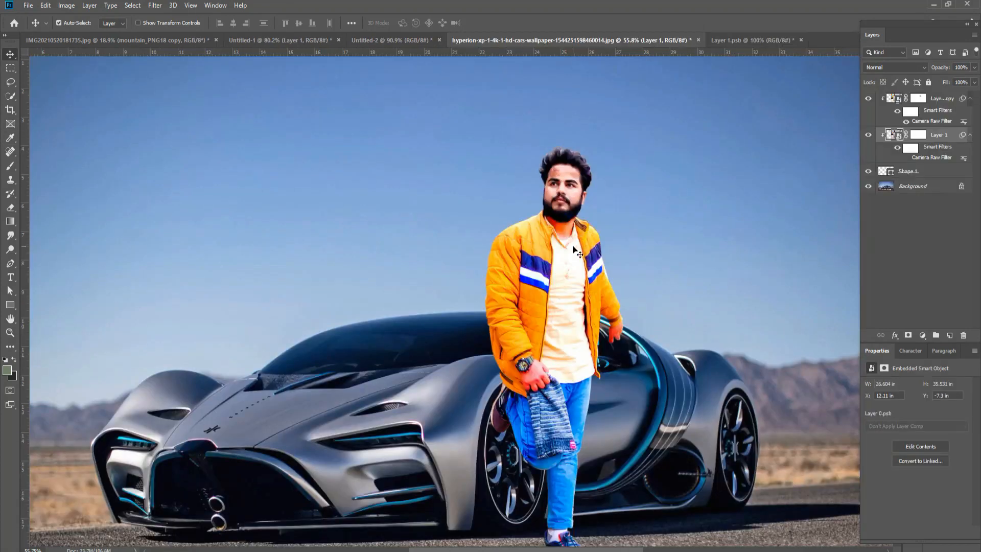
{"action": "scroll", "coordinate": [537, 247], "scroll_direction": "down", "scroll_amount": 3}
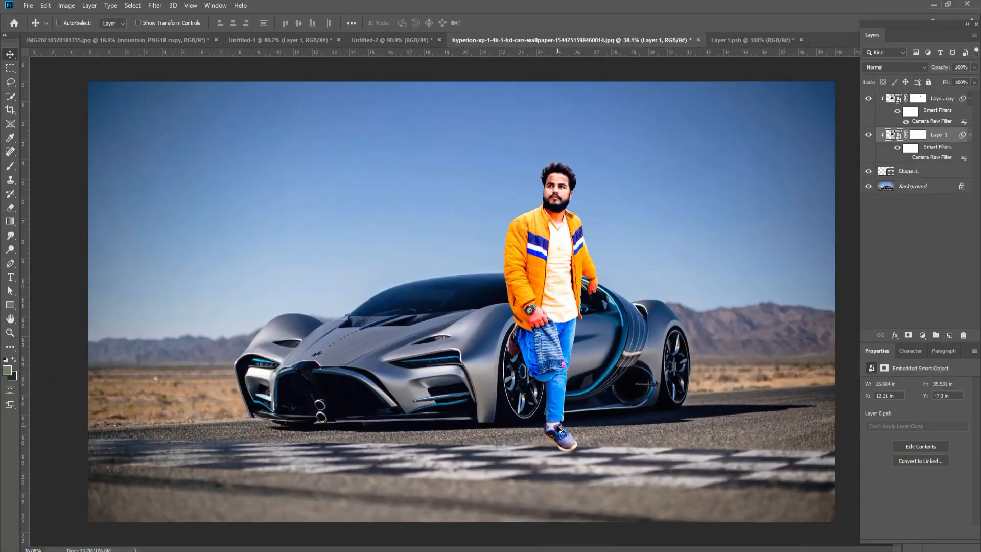
{"action": "scroll", "coordinate": [571, 441], "scroll_direction": "up", "scroll_amount": 4}
{"action": "left_click_drag", "start_coordinate": [521, 353], "coordinate": [521, 327]}
{"action": "scroll", "coordinate": [520, 327], "scroll_direction": "up", "scroll_amount": 3}
{"action": "key", "text": "m"}
{"action": "left_click", "coordinate": [927, 139], "text": "ctrl"}
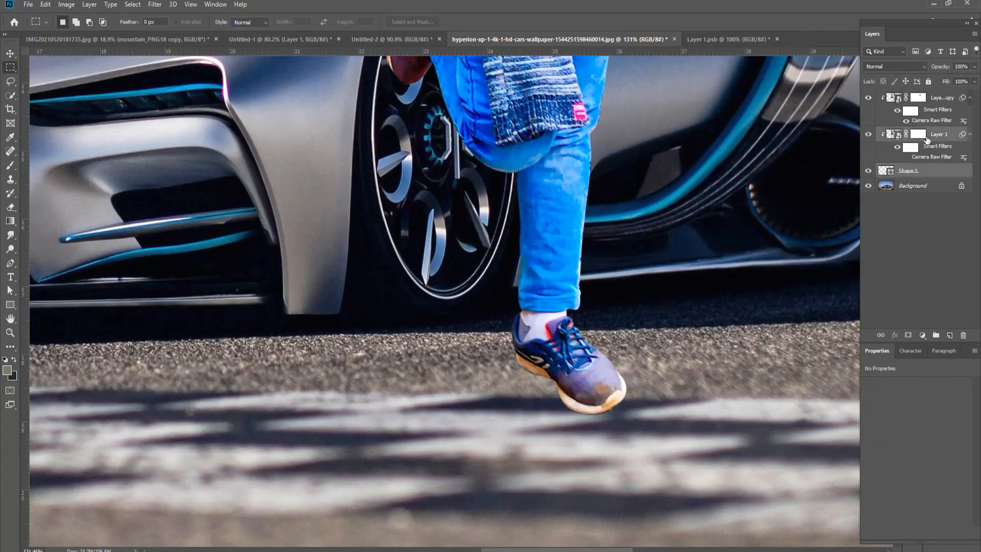
{"action": "key", "text": "ctrl+j"}
{"action": "key", "text": "ctrl+shift+bracketright"}
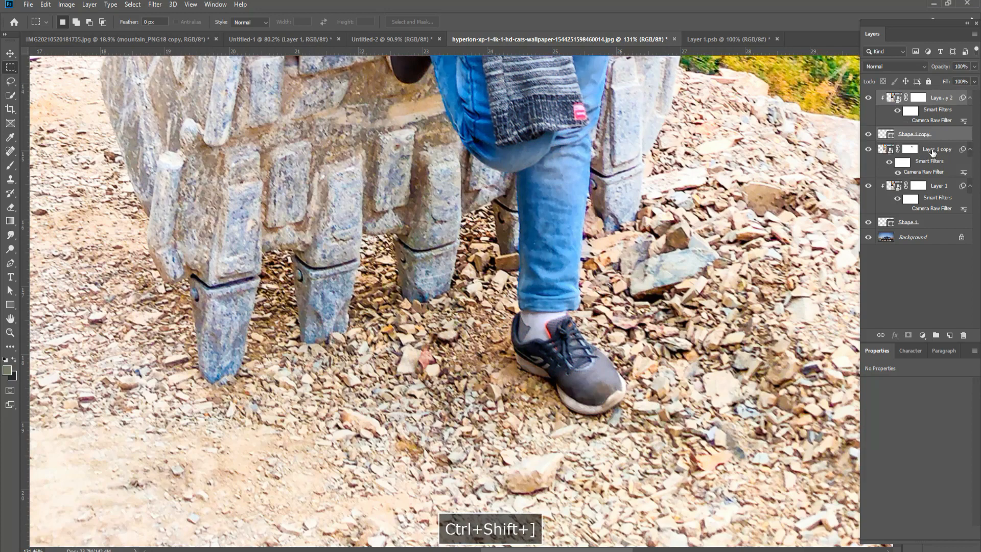
Clip Layer 1 copy to the layer below and convert Shape 1 copy with Layer 1 copy 2 into one smart object
{"action": "left_click", "coordinate": [933, 152]}
{"action": "right_click", "coordinate": [947, 152]}
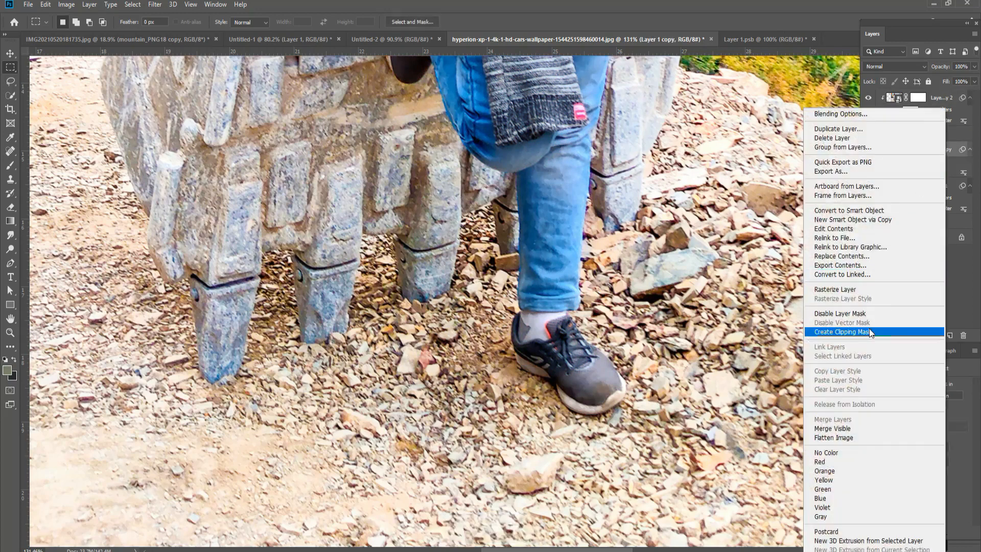
{"action": "left_click", "coordinate": [873, 332]}
{"action": "right_click", "coordinate": [892, 170]}
{"action": "left_click", "coordinate": [894, 200]}
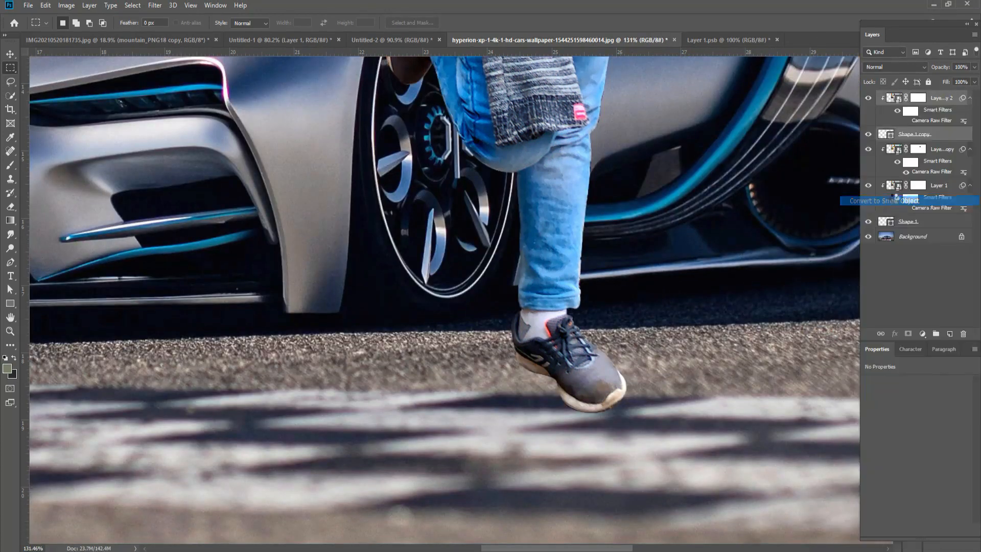
Copy the lower leg and shoe area of Layer 1 copy 2 to a new layer and stretch it vertically to about 142%
{"action": "left_click_drag", "start_coordinate": [722, 433], "coordinate": [439, 177]}
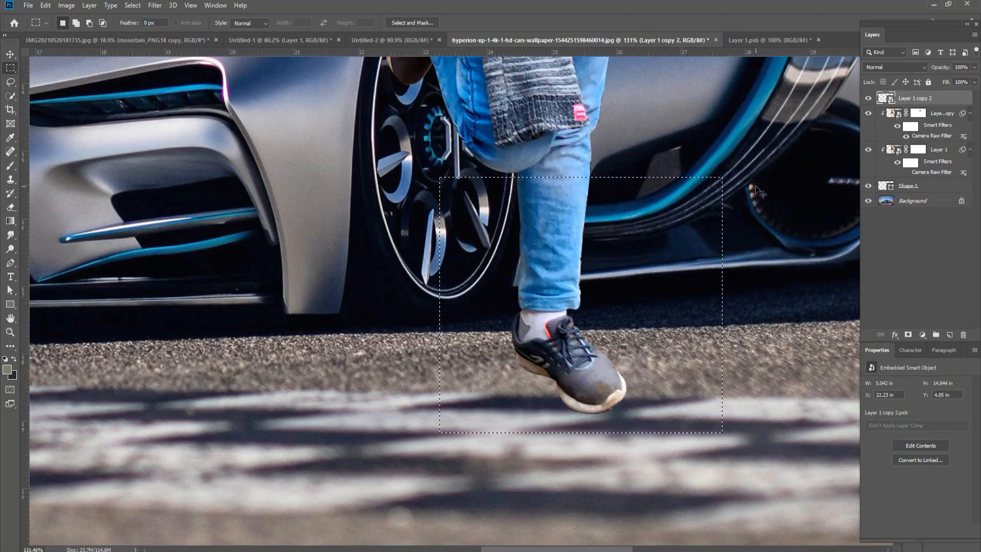
{"action": "key", "text": "ctrl+j"}
{"action": "key", "text": "ctrl+t"}
{"action": "scroll", "coordinate": [530, 292], "scroll_direction": "down", "scroll_amount": 3}
{"action": "left_click_drag", "start_coordinate": [548, 347], "coordinate": [547, 393]}
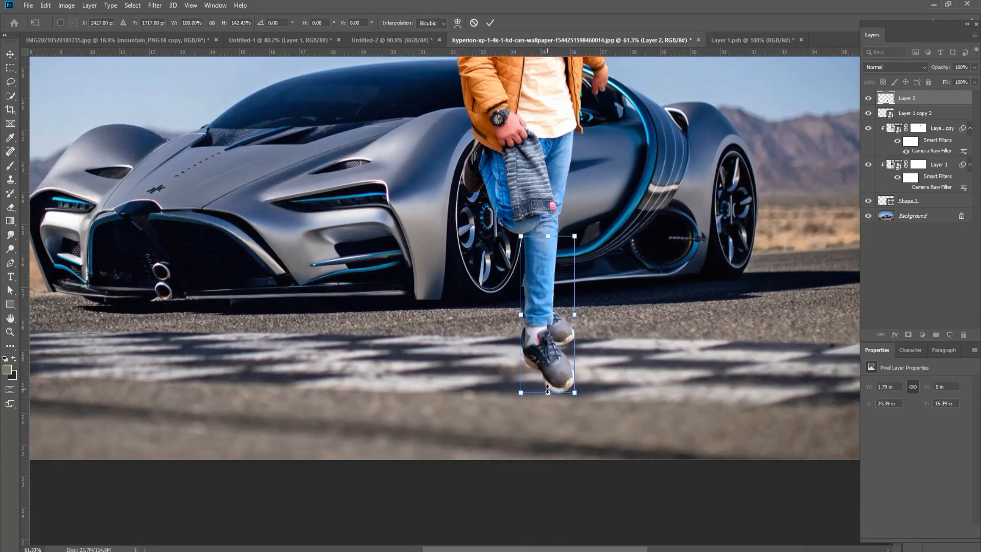
{"action": "key", "text": "Return"}
Erase the stretched shoe from Layer 2 with a smaller eraser, keeping the lengthened trouser leg
{"action": "scroll", "coordinate": [548, 383], "scroll_direction": "up", "scroll_amount": 5}
{"action": "mouse_move", "coordinate": [581, 406]}
{"action": "left_mouse_down"}
{"action": "mouse_move", "coordinate": [550, 401]}
{"action": "mouse_move", "coordinate": [607, 372]}
{"action": "mouse_move", "coordinate": [520, 335]}
{"action": "mouse_move", "coordinate": [530, 417]}
{"action": "mouse_move", "coordinate": [508, 401]}
{"action": "left_mouse_up"}
{"action": "key", "text": "bracketleft"}
{"action": "key", "text": "bracketleft"}
{"action": "key", "text": "bracketleft"}
{"action": "mouse_move", "coordinate": [587, 331]}
{"action": "left_mouse_down"}
{"action": "mouse_move", "coordinate": [578, 302]}
{"action": "mouse_move", "coordinate": [488, 257]}
{"action": "mouse_move", "coordinate": [534, 327]}
{"action": "mouse_move", "coordinate": [497, 358]}
{"action": "mouse_move", "coordinate": [449, 374]}
{"action": "mouse_move", "coordinate": [527, 361]}
{"action": "mouse_move", "coordinate": [421, 291]}
{"action": "mouse_move", "coordinate": [417, 262]}
{"action": "mouse_move", "coordinate": [464, 261]}
{"action": "mouse_move", "coordinate": [526, 240]}
{"action": "mouse_move", "coordinate": [499, 229]}
{"action": "mouse_move", "coordinate": [527, 204]}
{"action": "left_mouse_up"}
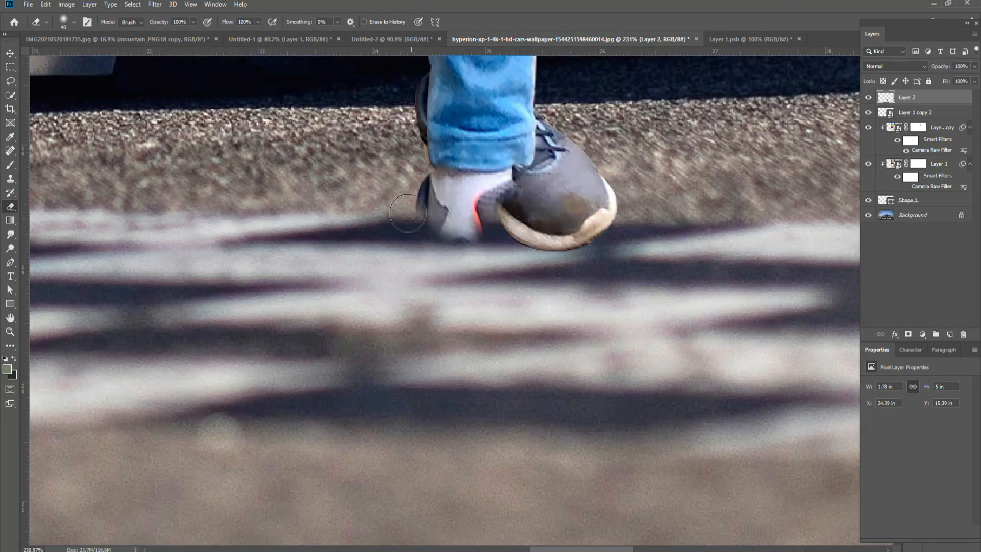
{"action": "left_click", "coordinate": [10, 53]}
{"action": "scroll", "coordinate": [363, 281], "scroll_direction": "down", "scroll_amount": 5}
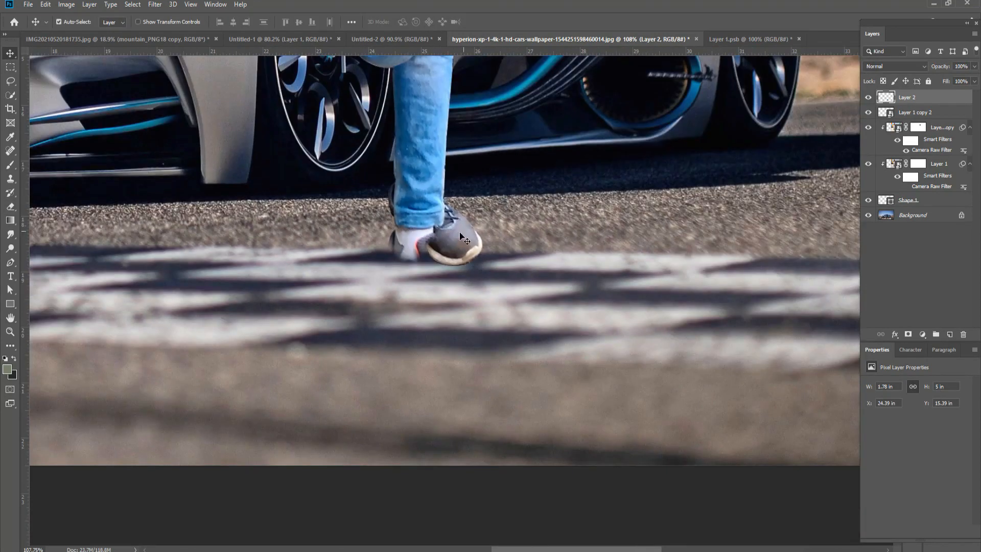
Hide Layer 2, lasso the unstretched shoe on Layer 1 copy 2 and copy it to a new layer
{"action": "left_click", "coordinate": [915, 112]}
{"action": "left_click", "coordinate": [868, 97]}
{"action": "scroll", "coordinate": [468, 181], "scroll_direction": "up", "scroll_amount": 2}
{"action": "left_click", "coordinate": [11, 81]}
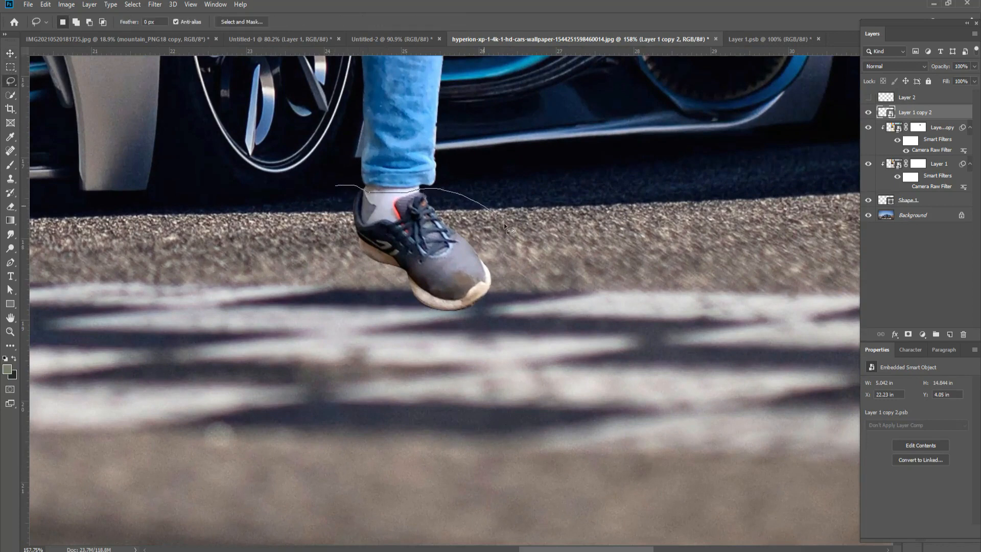
{"action": "left_click_drag", "start_coordinate": [320, 242], "coordinate": [335, 187]}
{"action": "key", "text": "ctrl+j"}
{"action": "key", "text": "v"}
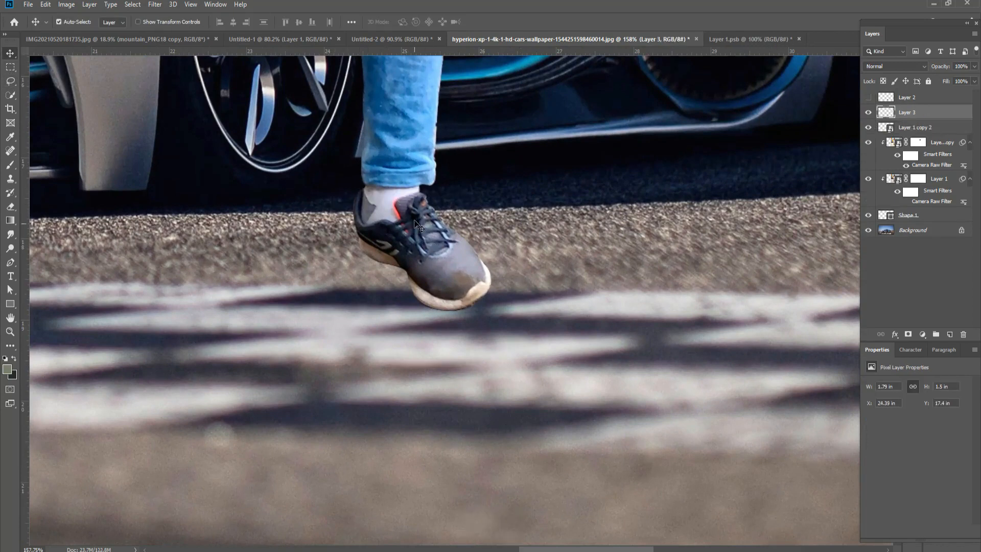
Show Layer 2, place the copied shoe layer above it and move the shoe down to the lengthened trouser hem
{"action": "left_click", "coordinate": [869, 97]}
{"action": "key", "text": "ctrl+bracketright"}
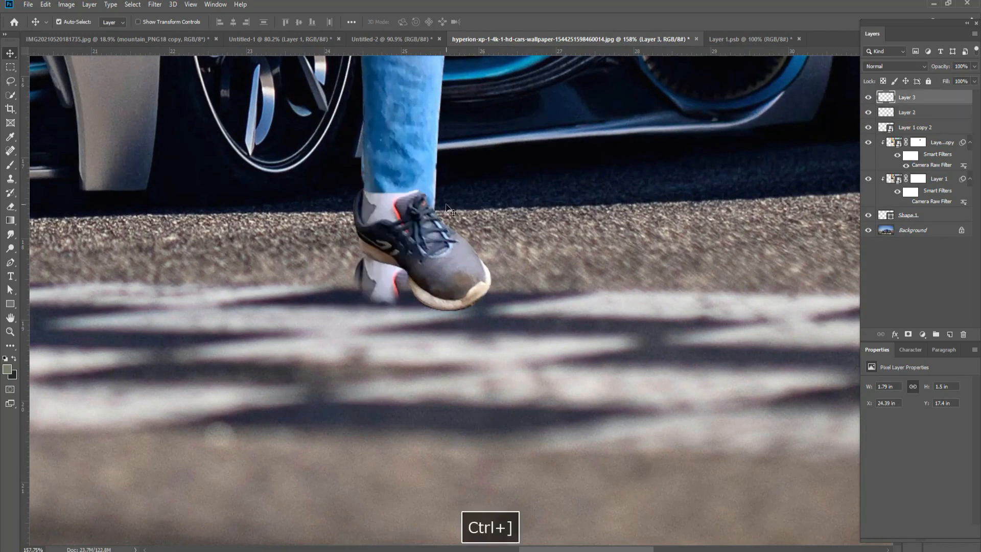
{"action": "left_click_drag", "start_coordinate": [430, 239], "coordinate": [428, 307]}
Mask out the original shoe on Layer 1 copy 2 and Shape 1, and shift the copied shoe up against the hem
{"action": "left_click", "coordinate": [455, 271]}
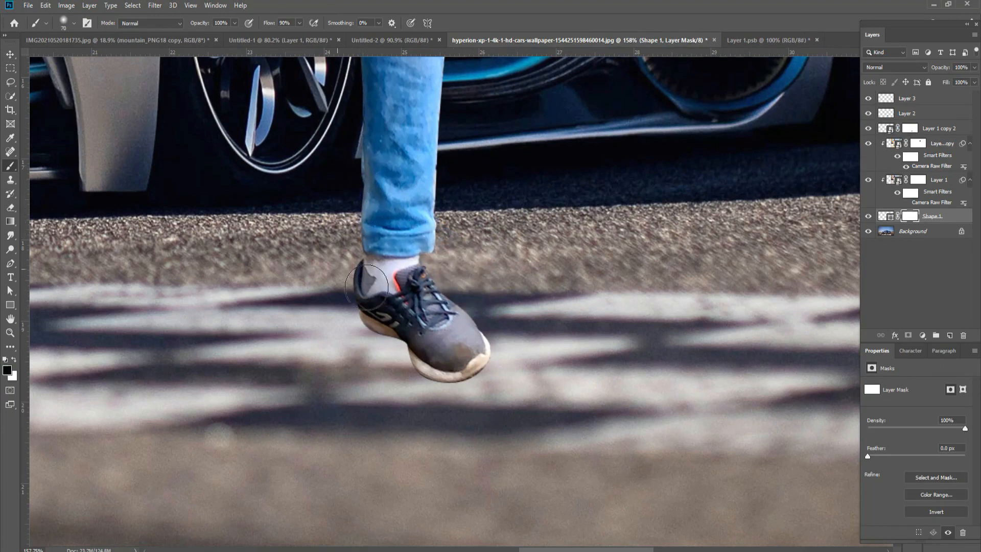
{"action": "left_click", "coordinate": [10, 53]}
{"action": "left_click_drag", "start_coordinate": [413, 308], "coordinate": [418, 303]}
{"action": "key", "text": "Left"}
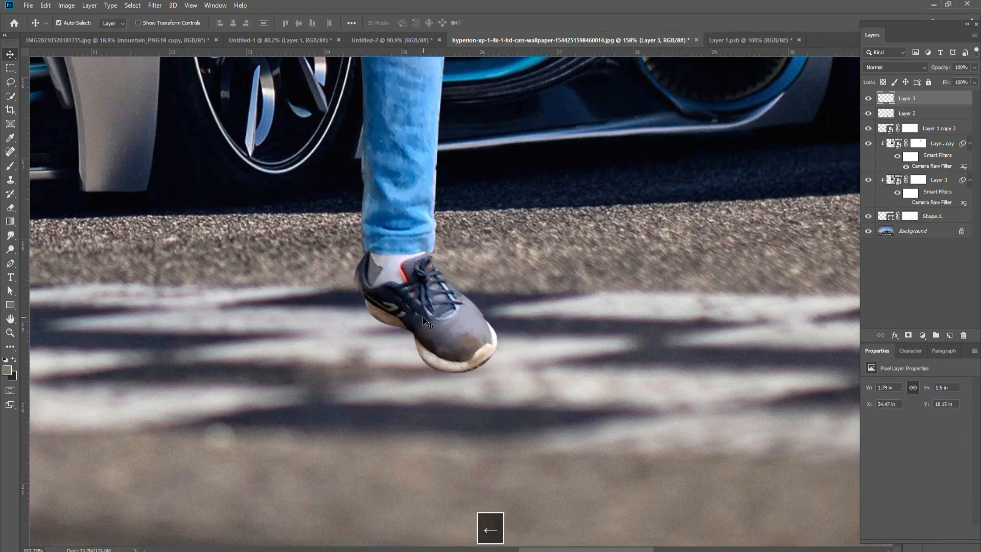
Erase the leftover shoe fragment beside the heel on Layer 2
{"action": "left_click", "coordinate": [908, 113]}
{"action": "left_click", "coordinate": [868, 113]}
{"action": "left_click", "coordinate": [868, 113]}
{"action": "key", "text": "e"}
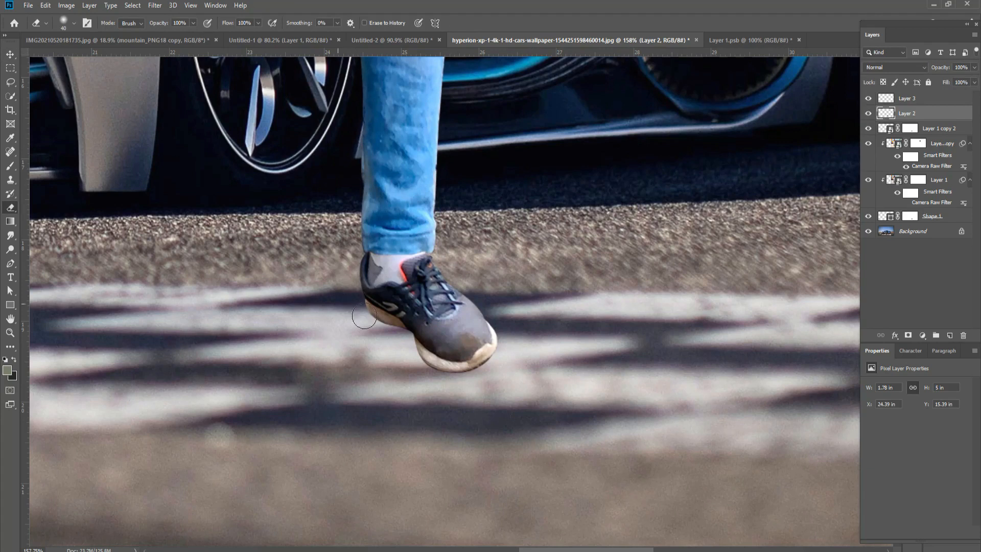
Rotate the shoe on Layer 3 slightly clockwise with Free Transform and fit it under the trouser hem
{"action": "left_click", "coordinate": [11, 54]}
{"action": "key", "text": "ctrl+t"}
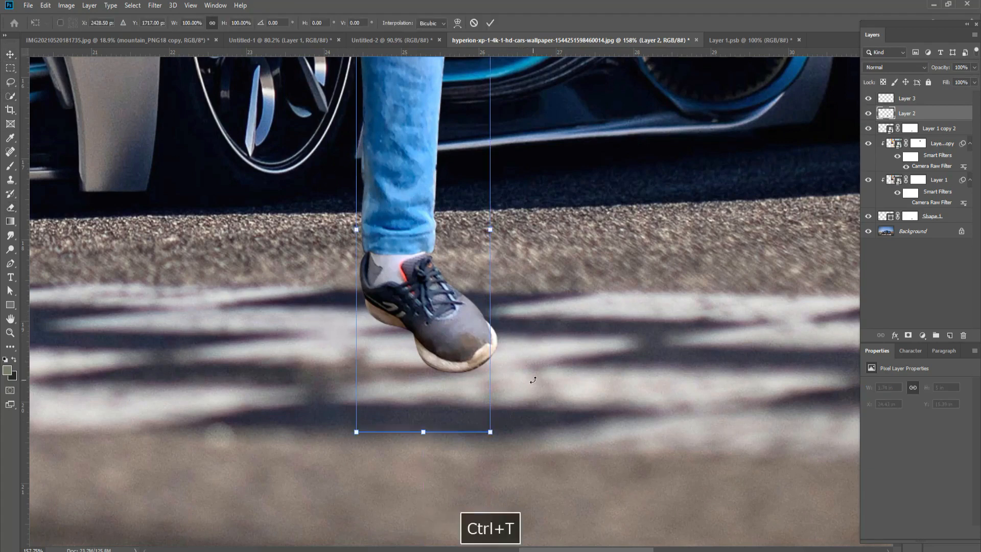
{"action": "key", "text": "Escape"}
{"action": "left_click", "coordinate": [502, 351], "text": "ctrl"}
{"action": "key", "text": "ctrl+t"}
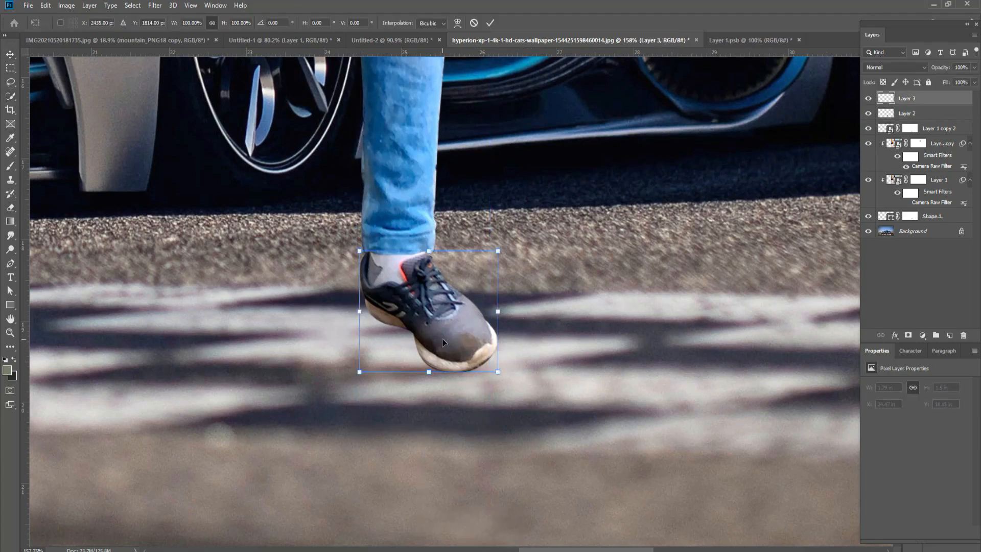
{"action": "left_click_drag", "start_coordinate": [527, 368], "coordinate": [447, 305]}
{"action": "key", "text": "Return"}
Send the shoe on Layer 3 behind Layer 2, nudge it to the right and make Layer 2 active
{"action": "key", "text": "ctrl+bracketleft"}
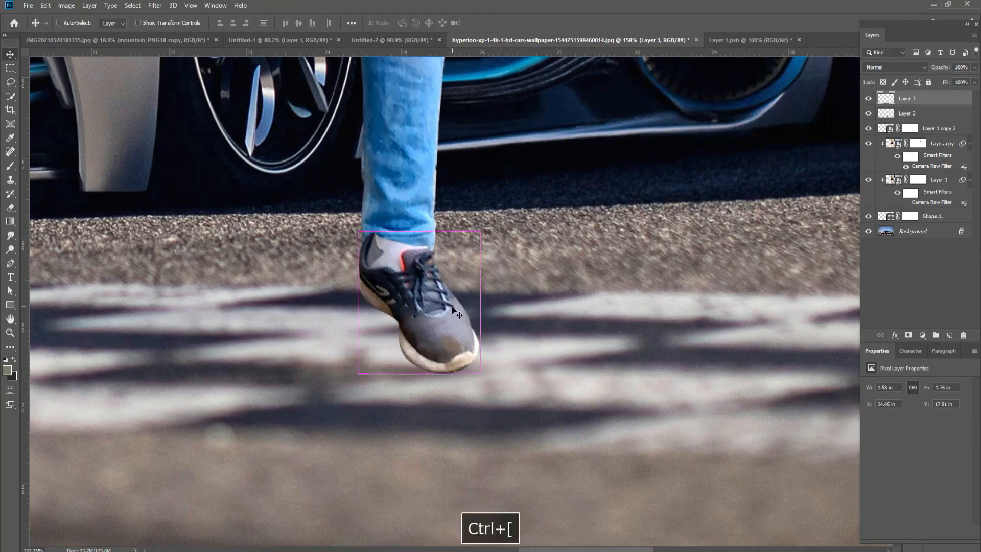
{"action": "key", "text": "Right"}
{"action": "key", "text": "Right"}
{"action": "key", "text": "Right"}
{"action": "left_click", "coordinate": [388, 276]}
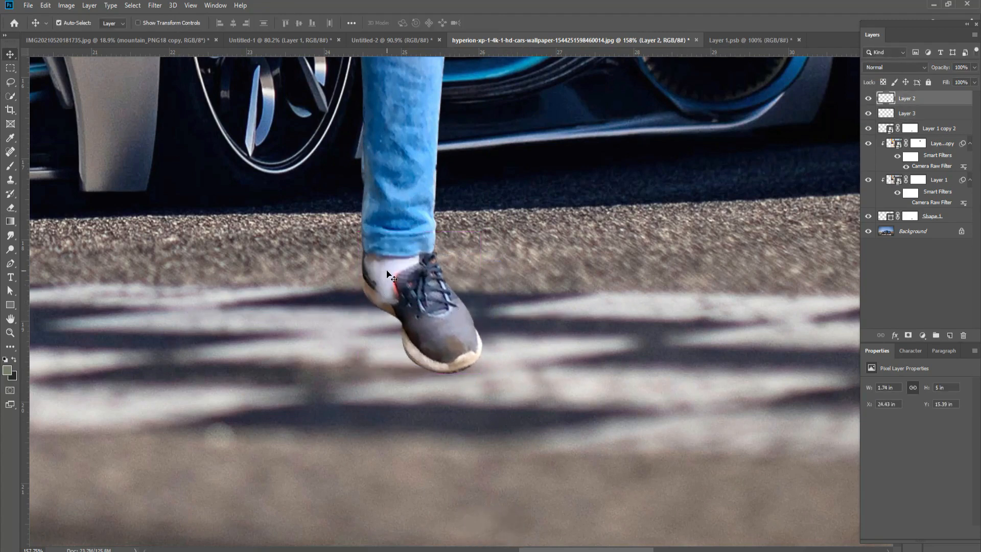
{"action": "key", "text": "b"}
{"action": "mouse_move", "coordinate": [396, 292]}
{"action": "left_mouse_down"}
{"action": "mouse_move", "coordinate": [374, 285]}
{"action": "mouse_move", "coordinate": [413, 272]}
{"action": "left_mouse_up"}
{"action": "key", "text": "ctrl+z"}
Erase the leftover sock and shoe parts on Layer 2 that cover the new shoe, using a smaller eraser
{"action": "key", "text": "e"}
{"action": "key", "text": "bracketleft"}
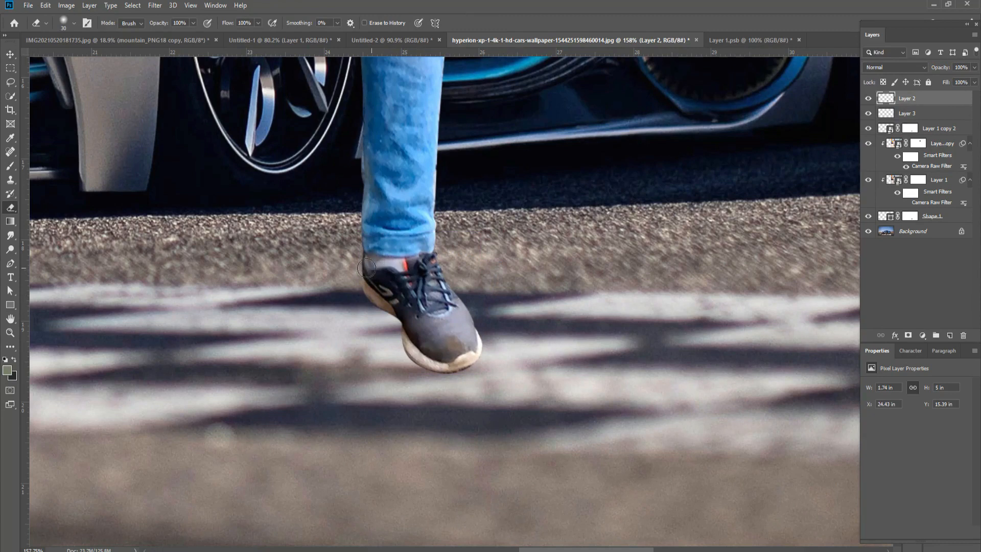
{"action": "left_click", "coordinate": [11, 53]}
{"action": "scroll", "coordinate": [458, 465], "scroll_direction": "down", "scroll_amount": 10}
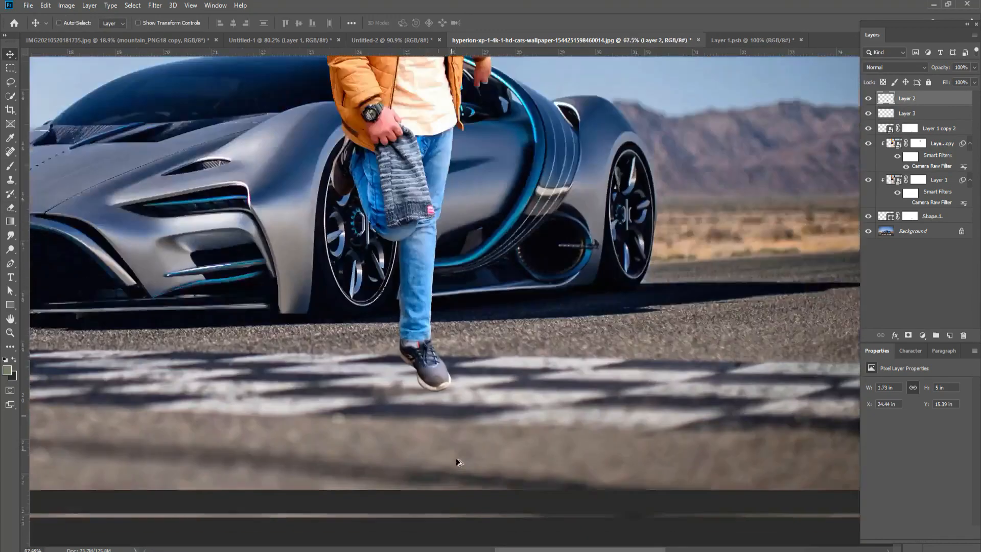
{"action": "scroll", "coordinate": [459, 464], "scroll_direction": "up", "scroll_amount": 2}
{"action": "scroll", "coordinate": [582, 466], "scroll_direction": "up", "scroll_amount": 3}
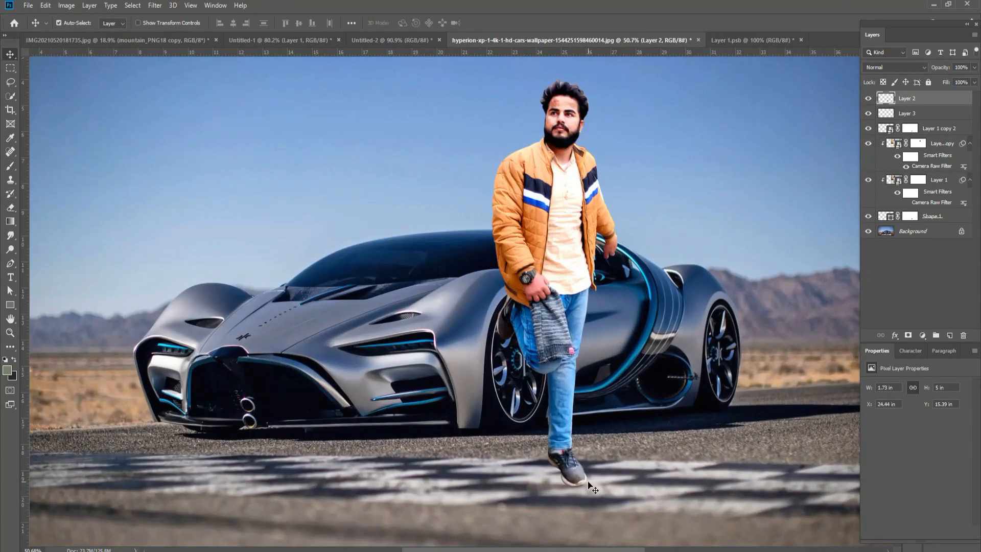
Reshape the shoe on Layer 3 with Free Transform so that it sits flatter on the ground
{"action": "left_click", "coordinate": [583, 484], "text": "ctrl"}
{"action": "key", "text": "ctrl+t"}
{"action": "left_click_drag", "start_coordinate": [568, 486], "coordinate": [593, 477]}
{"action": "right_click", "coordinate": [581, 466]}
{"action": "left_click", "coordinate": [612, 376]}
{"action": "key", "text": "Return"}
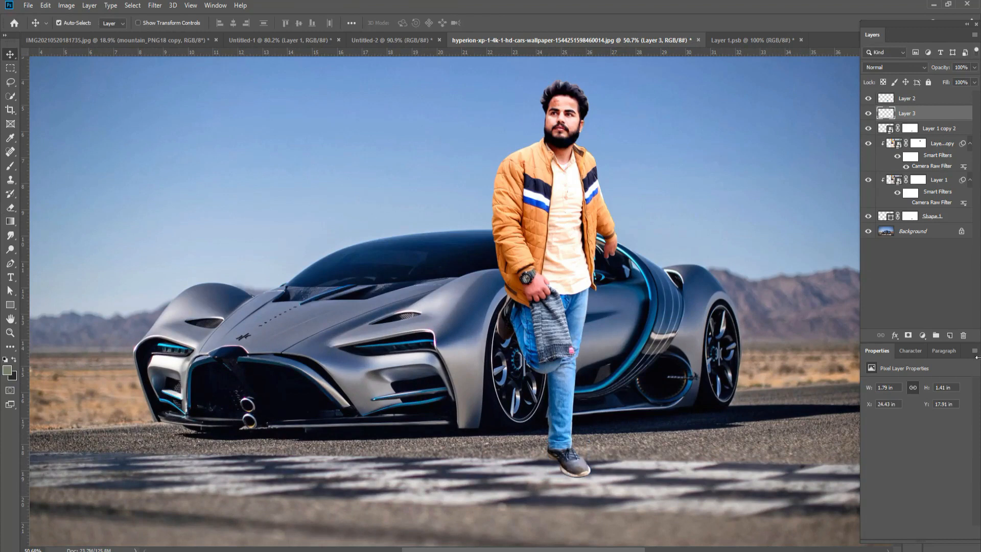
Shrink the shoe on Layer 3 to about 1.63 by 1.19 in and nudge it right beneath the hem
{"action": "key", "text": "ctrl+t"}
{"action": "left_click_drag", "start_coordinate": [591, 478], "coordinate": [583, 471]}
{"action": "key", "text": "Return"}
{"action": "key", "text": "Right"}
{"action": "key", "text": "ctrl+t"}
{"action": "left_click_drag", "start_coordinate": [583, 473], "coordinate": [589, 474]}
{"action": "key", "text": "Return"}
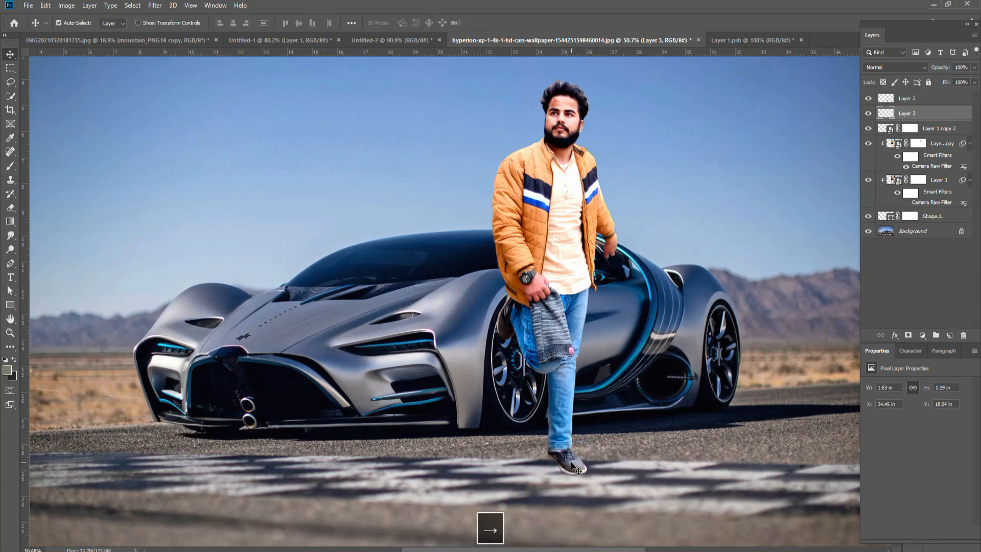
Compare the man with Layer 1 copy 2 shown and hidden, and delete that layer
{"action": "scroll", "coordinate": [573, 465], "scroll_direction": "down", "scroll_amount": 3}
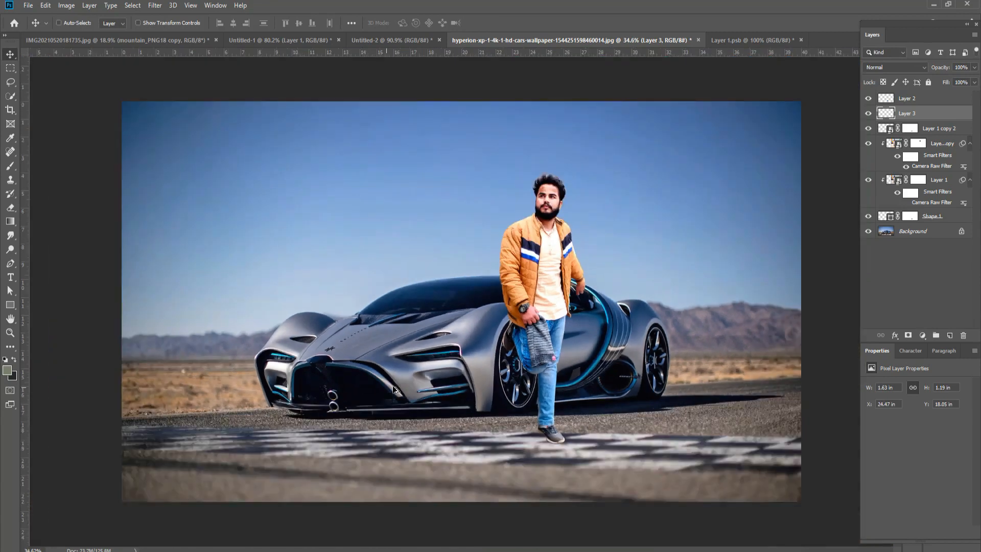
{"action": "scroll", "coordinate": [540, 266], "scroll_direction": "down", "scroll_amount": 1}
{"action": "left_click", "coordinate": [544, 260]}
{"action": "left_click", "coordinate": [868, 129]}
{"action": "left_click", "coordinate": [869, 128]}
{"action": "left_click", "coordinate": [868, 128]}
{"action": "left_click", "coordinate": [869, 128]}
{"action": "left_click", "coordinate": [868, 128]}
{"action": "left_click", "coordinate": [866, 130]}
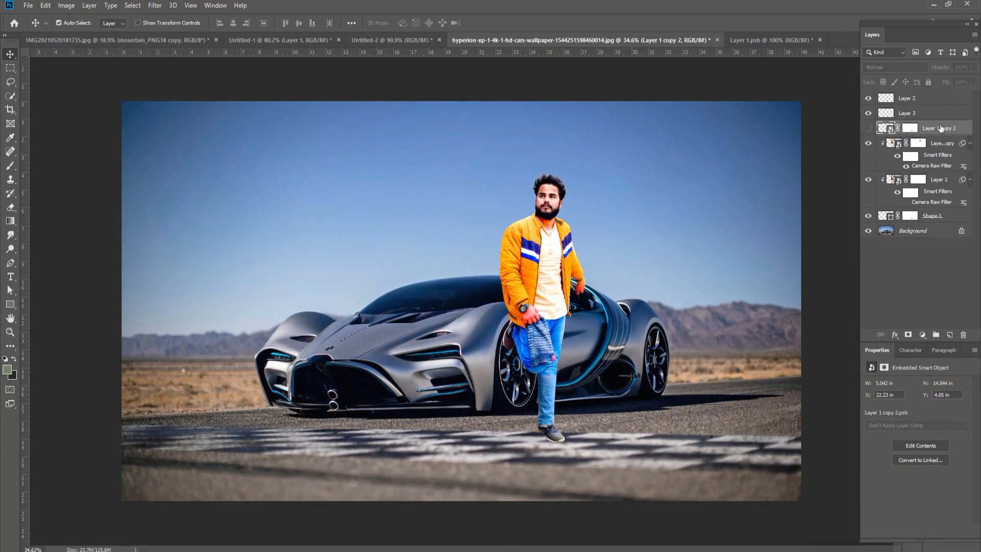
{"action": "key", "text": "Delete"}
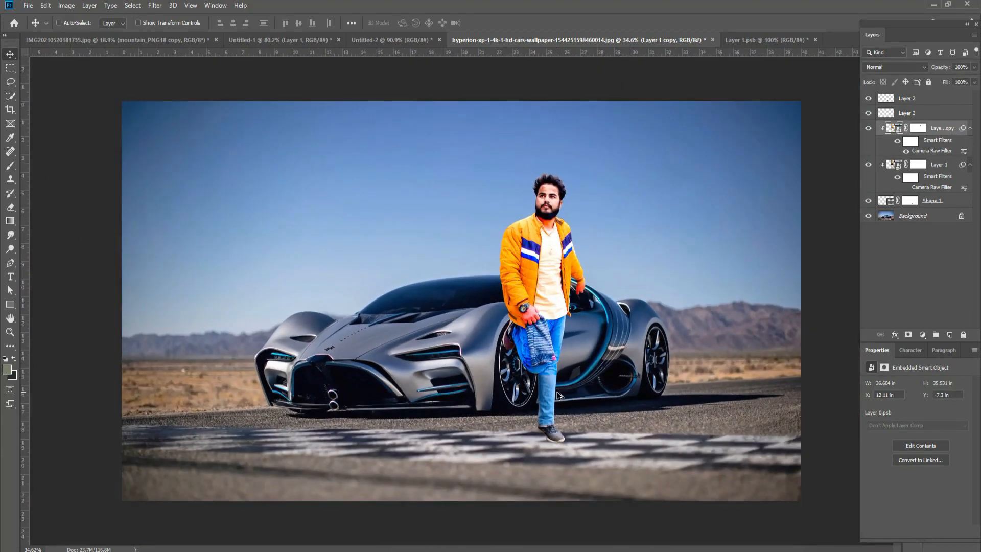
Select the two smoke images in the file manager and bring them into the car composition
{"action": "scroll", "coordinate": [536, 378], "scroll_direction": "down", "scroll_amount": 1}
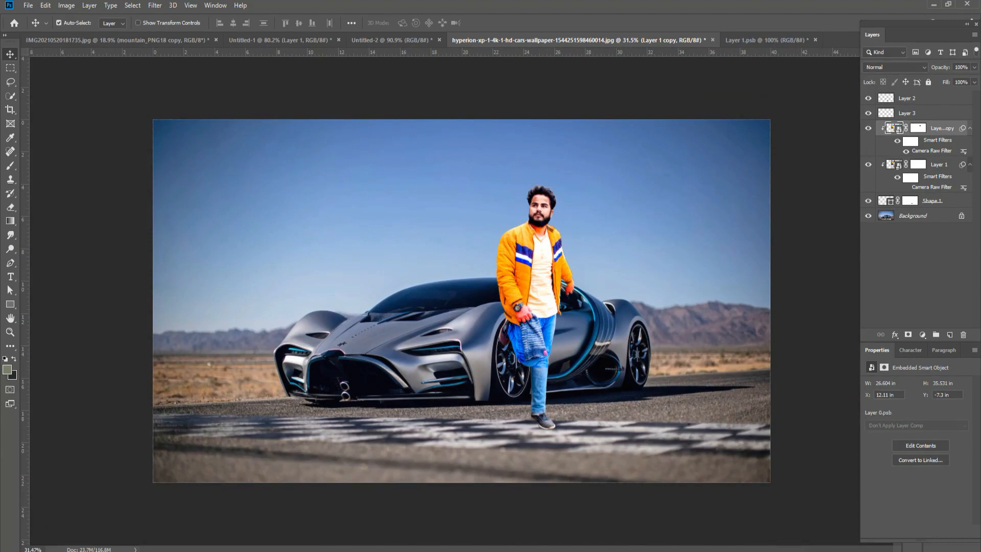
{"action": "left_click", "coordinate": [368, 544]}
{"action": "left_click", "coordinate": [745, 241]}
{"action": "left_click", "coordinate": [136, 205], "text": "ctrl"}
{"action": "left_click_drag", "start_coordinate": [137, 205], "coordinate": [474, 406]}
Place the first smoke image over the picture's lower right area and the smoke_fog image, about 19.6 by 11 in, at its lower left
{"action": "left_click_drag", "start_coordinate": [479, 309], "coordinate": [773, 468]}
{"action": "left_click_drag", "start_coordinate": [663, 445], "coordinate": [663, 467]}
{"action": "key", "text": "Return"}
{"action": "left_click_drag", "start_coordinate": [768, 123], "coordinate": [495, 381]}
{"action": "key", "text": "Return"}
Try several blend modes on the smoke_fog layer and set it to Lighten
{"action": "left_click", "coordinate": [895, 67]}
{"action": "left_click", "coordinate": [886, 97]}
{"action": "key", "text": "Down"}
{"action": "key", "text": "Down"}
{"action": "key", "text": "Down"}
{"action": "key", "text": "Down"}
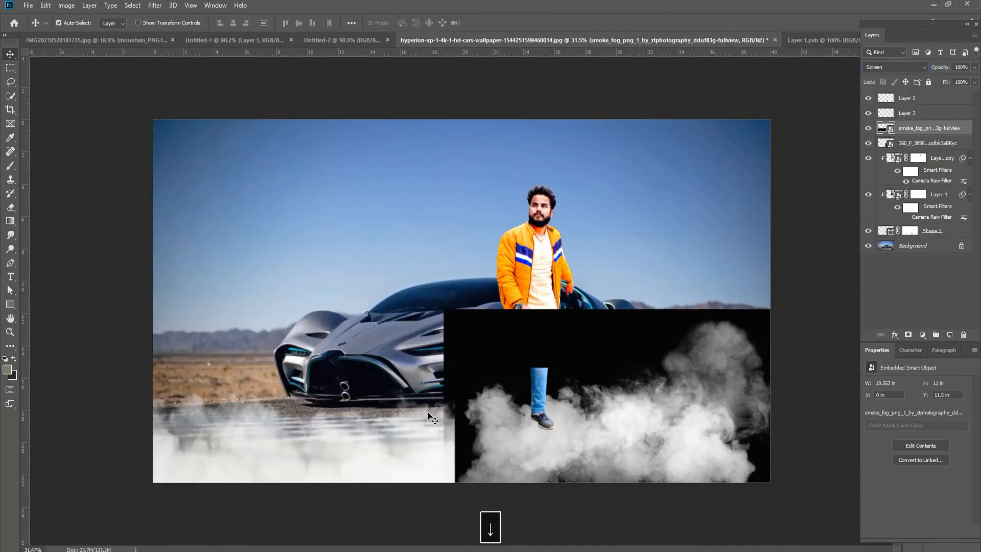
{"action": "key", "text": "Up"}
{"action": "key", "text": "Down"}
{"action": "key", "text": "Down"}
{"action": "key", "text": "Up"}
Enlarge the smoke_fog layer from its lower left corner to about 26.6 by 15 in
{"action": "key", "text": "ctrl+t"}
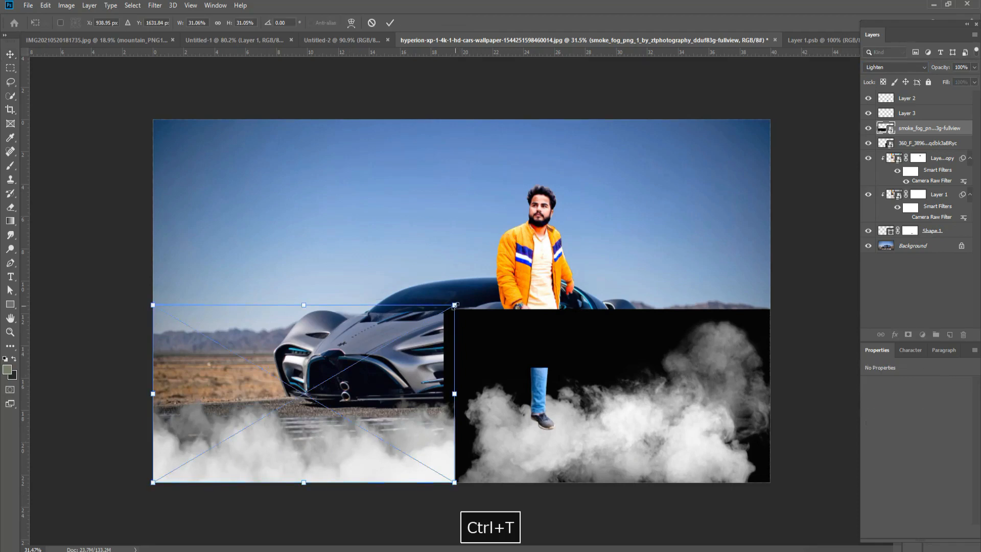
{"action": "left_click_drag", "start_coordinate": [455, 305], "coordinate": [564, 240]}
{"action": "key", "text": "Return"}
Hide the 360_F smoke layer and bring the smoke_fog layer to the top of the layer stack
{"action": "left_click", "coordinate": [925, 143]}
{"action": "left_click", "coordinate": [868, 144]}
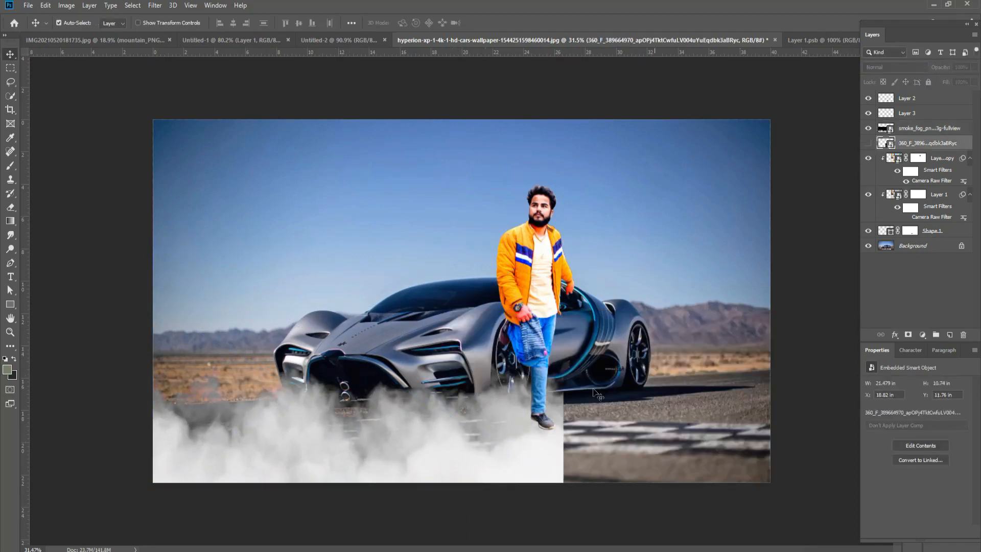
{"action": "left_click", "coordinate": [419, 451]}
{"action": "key", "text": "ctrl+shift+bracketright"}
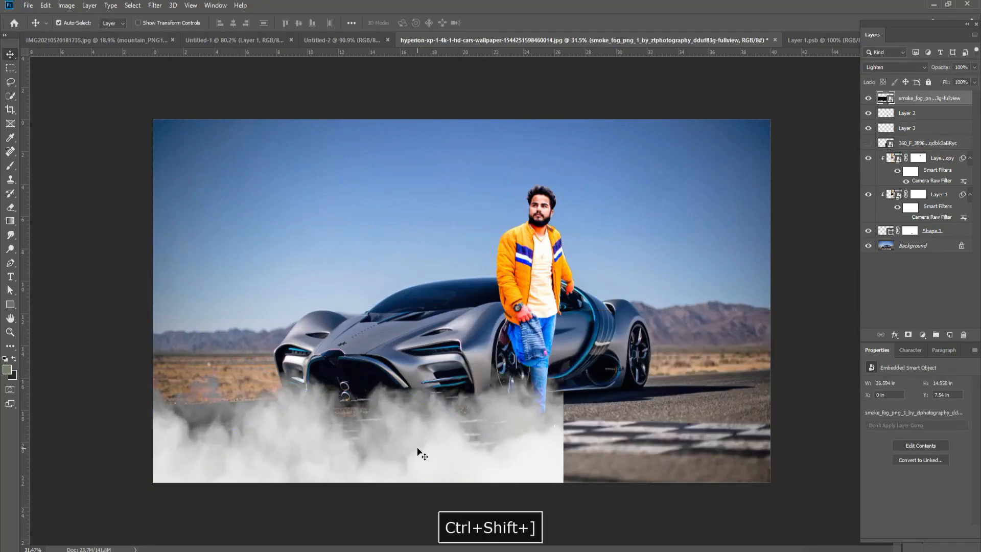
Duplicate the smoke_fog layer and mirror the copy horizontally so it fills the picture's lower right side
{"action": "key", "text": "ctrl+j"}
{"action": "key", "text": "ctrl+t"}
{"action": "left_click_drag", "start_coordinate": [153, 361], "coordinate": [961, 320]}
{"action": "key", "text": "ctrl+minus"}
{"action": "key", "text": "Return"}
{"action": "key", "text": "alt+shift+bracketleft"}
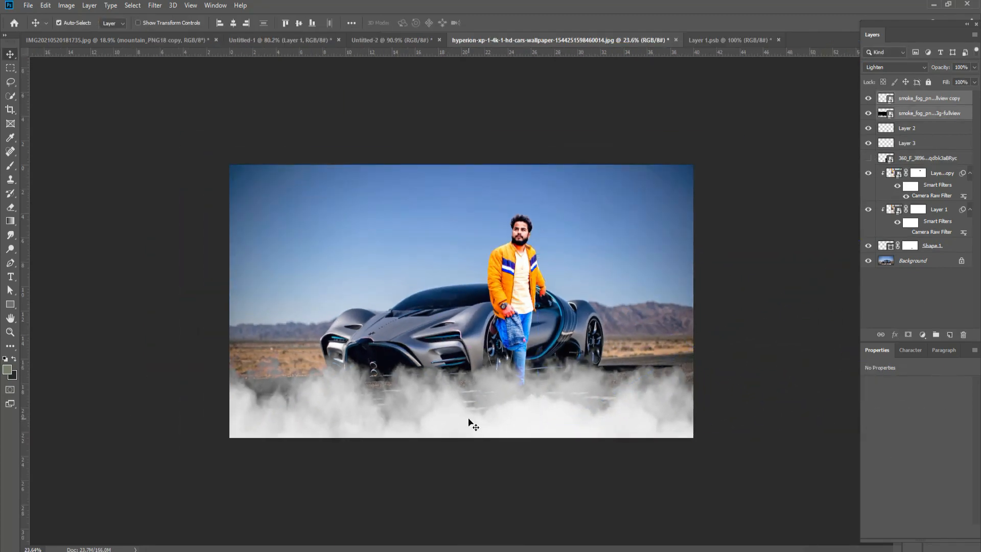
{"action": "key", "text": "ctrl+t"}
{"action": "right_click", "coordinate": [586, 417]}
{"action": "key", "text": "Escape"}
{"action": "key", "text": "Escape"}
Move the mirrored smoke_fog copy inward to about X 16.55 in so it overlaps the original smoke
{"action": "left_click", "coordinate": [625, 417]}
{"action": "key", "text": "ctrl+t"}
{"action": "right_click", "coordinate": [626, 418]}
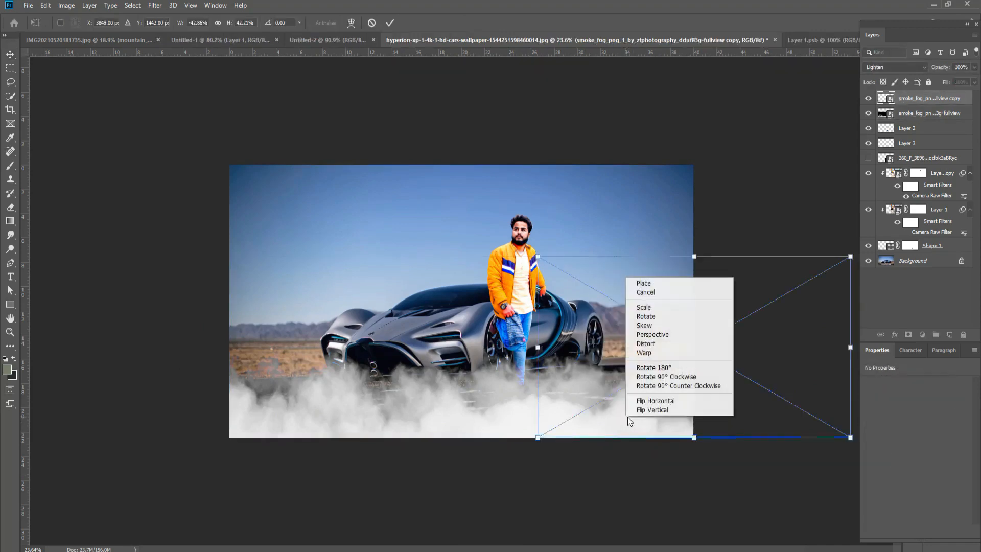
{"action": "key", "text": "Escape"}
{"action": "left_click_drag", "start_coordinate": [642, 407], "coordinate": [535, 395]}
{"action": "key", "text": "Return"}
{"action": "key", "text": "ctrl+shift+bracketright"}
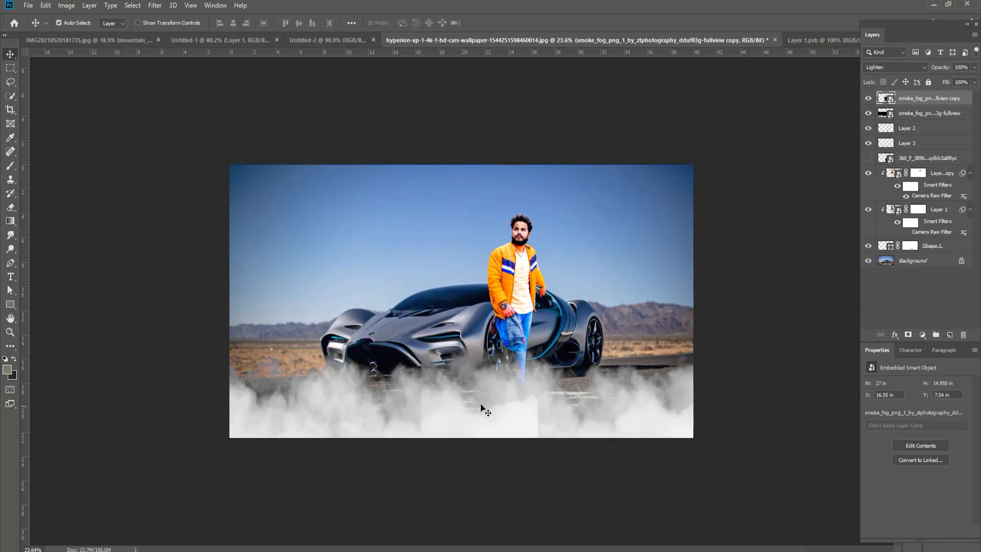
Add a layer mask to the smoke_fog copy and brush away its hard edge inside the overlap
{"action": "left_click", "coordinate": [904, 340]}
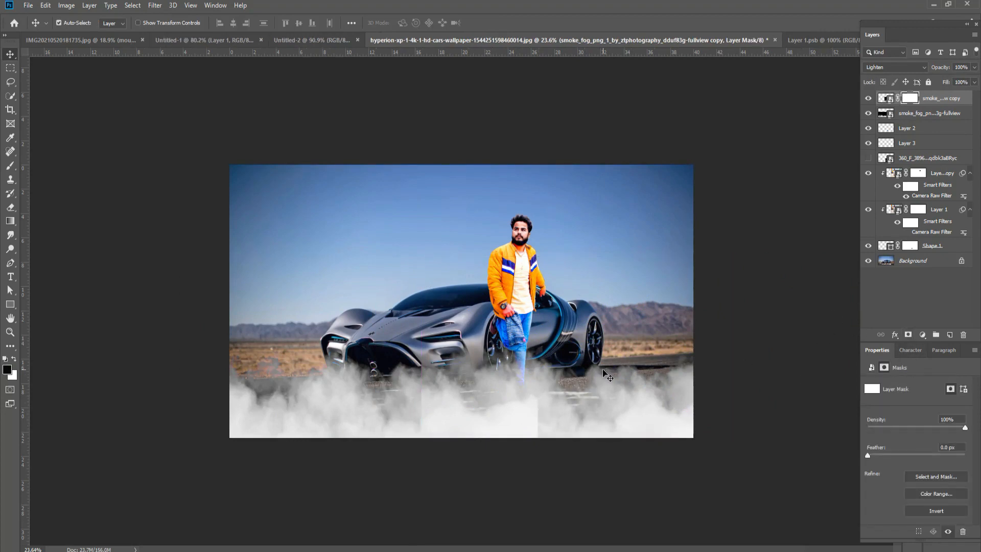
{"action": "key", "text": "b"}
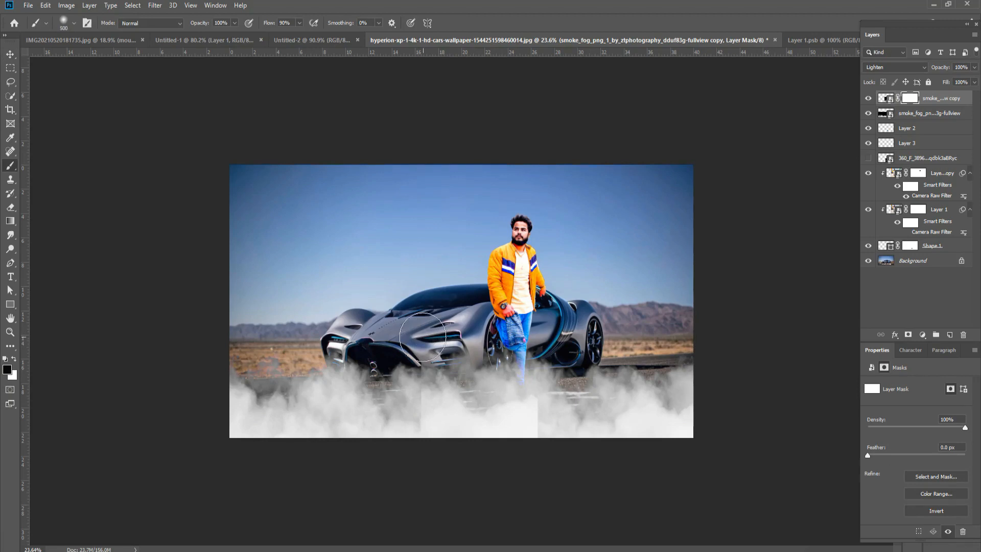
{"action": "left_click_drag", "start_coordinate": [552, 396], "coordinate": [629, 384]}
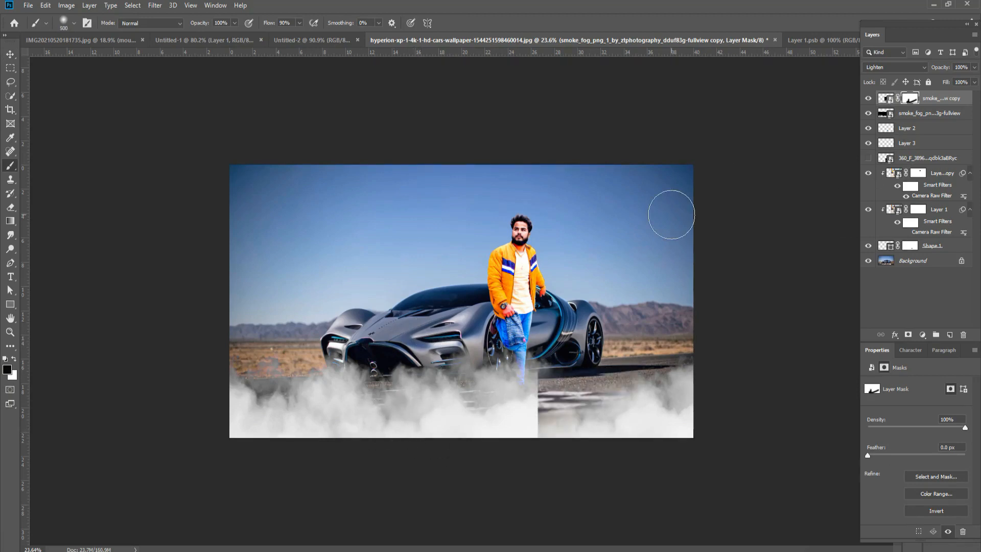
{"action": "key", "text": "ctrl+z"}
{"action": "key", "text": "ctrl+z"}
Mask the original smoke_fog layer and brush away its hard vertical edge at the seam
{"action": "key", "text": "alt+["}
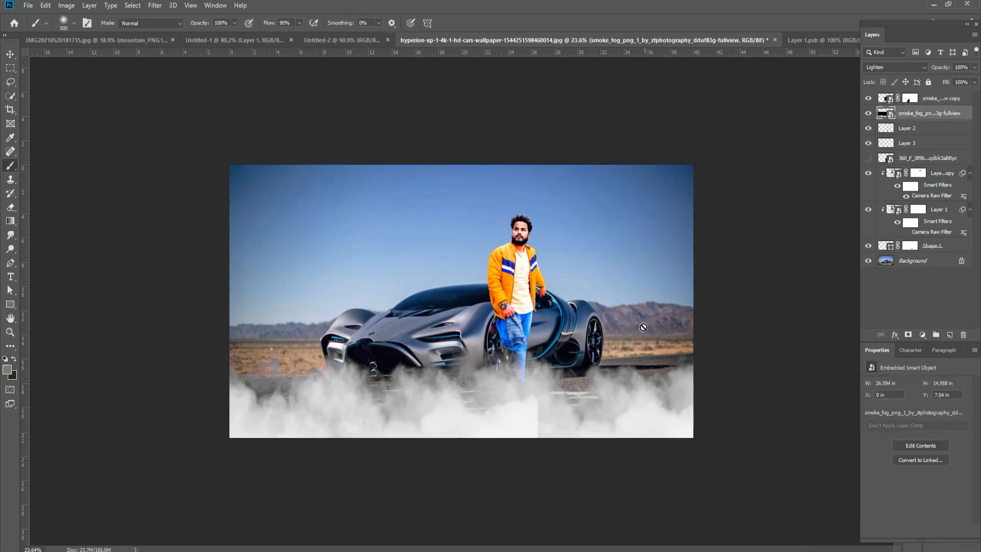
{"action": "left_click", "coordinate": [909, 335]}
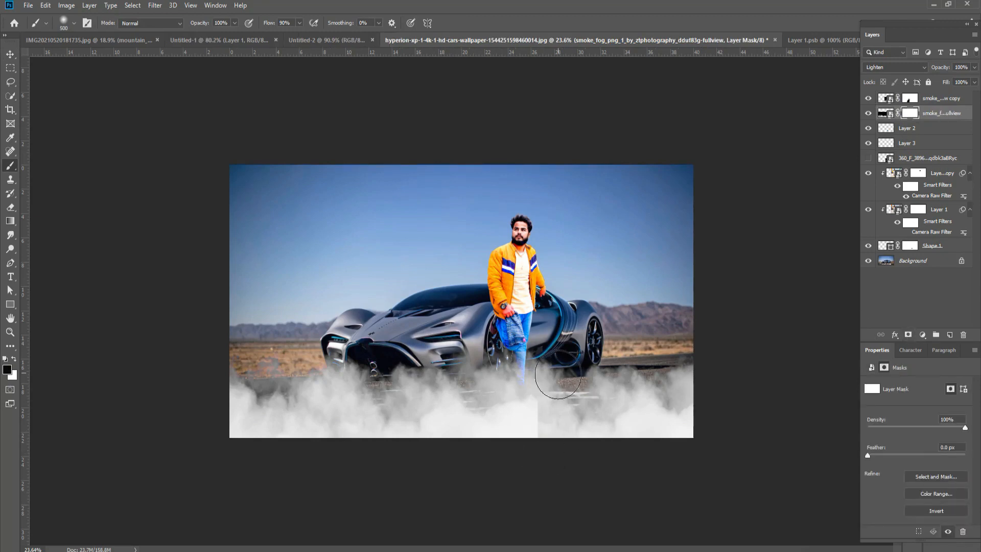
{"action": "left_click", "coordinate": [8, 56]}
Select both smoke layers and stretch them taller and to about 56.3 in wide, extending past both sides of the picture
{"action": "left_click", "coordinate": [704, 194]}
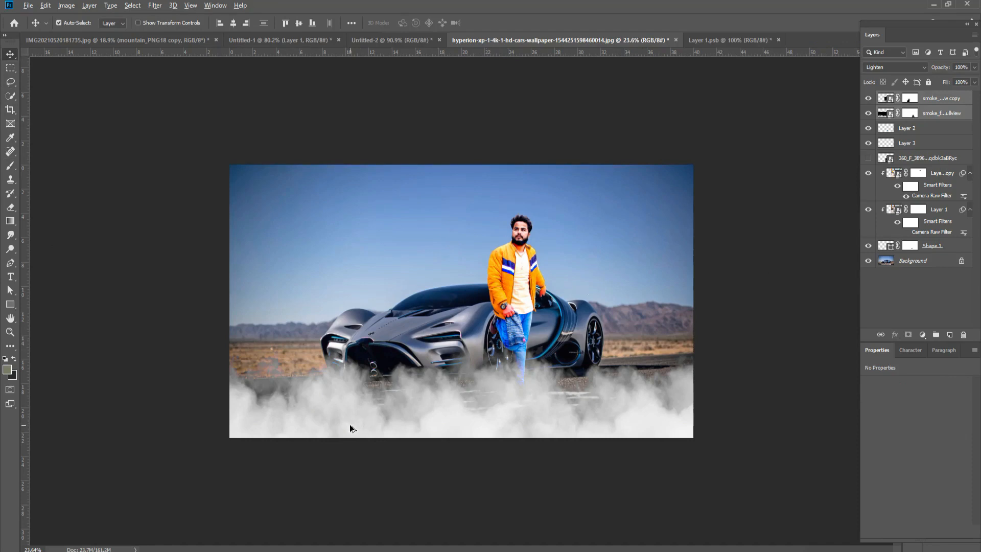
{"action": "key", "text": "ctrl+t"}
{"action": "left_click_drag", "start_coordinate": [483, 256], "coordinate": [483, 193]}
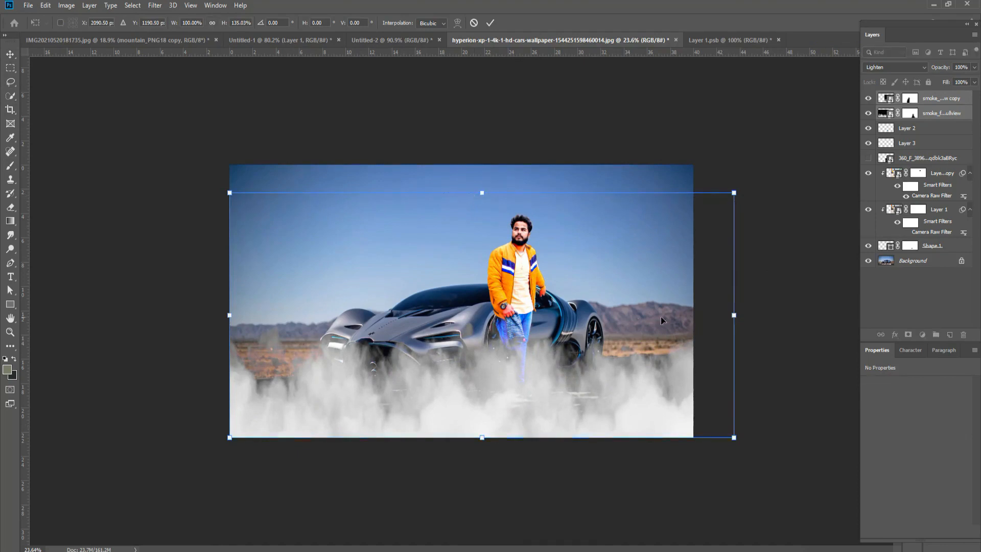
{"action": "left_click_drag", "start_coordinate": [734, 316], "coordinate": [808, 305]}
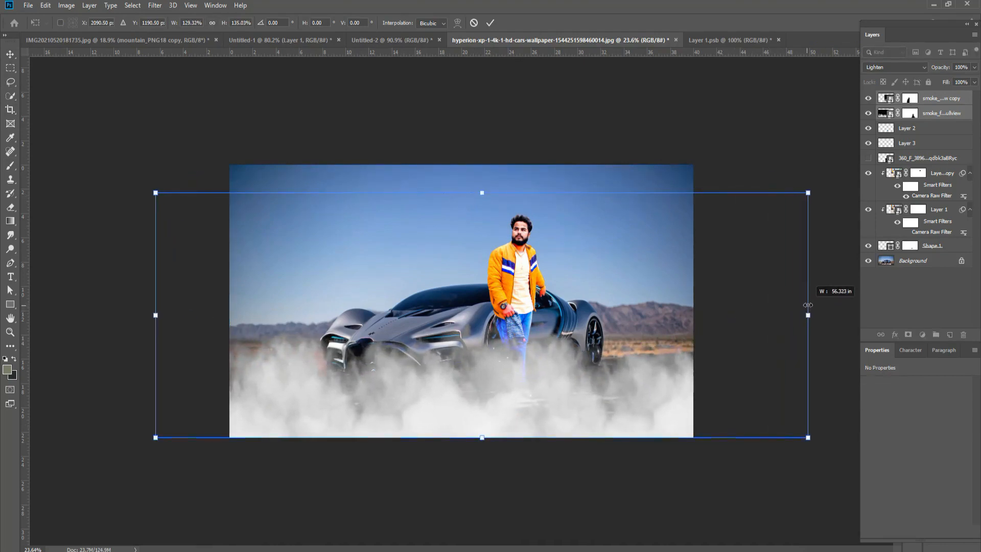
{"action": "left_click_drag", "start_coordinate": [481, 194], "coordinate": [482, 212]}
{"action": "key", "text": "Return"}
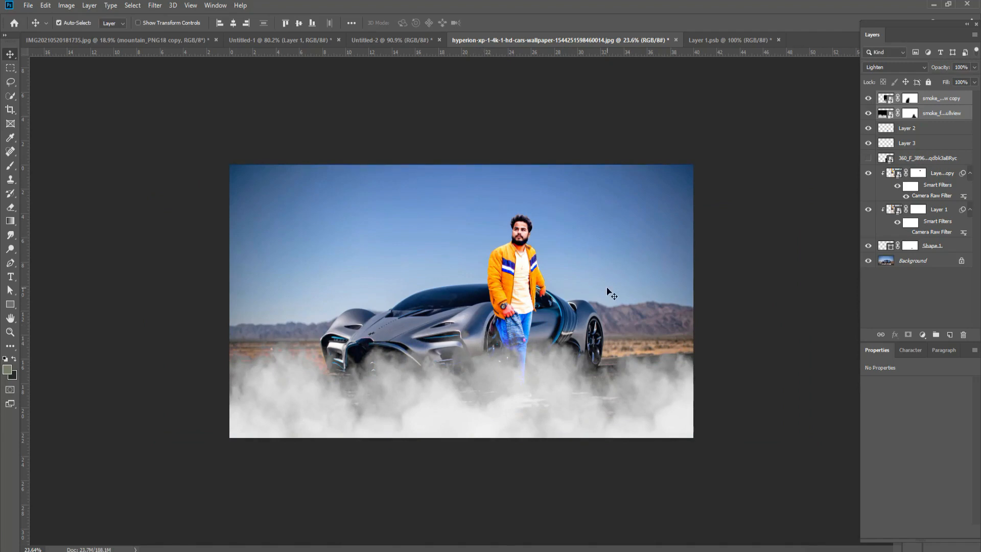
Reselect both smoke layers and scale them down to span the picture's full 40 in width along its lower edge
{"action": "key", "text": "Delete"}
{"action": "key", "text": "ctrl+z"}
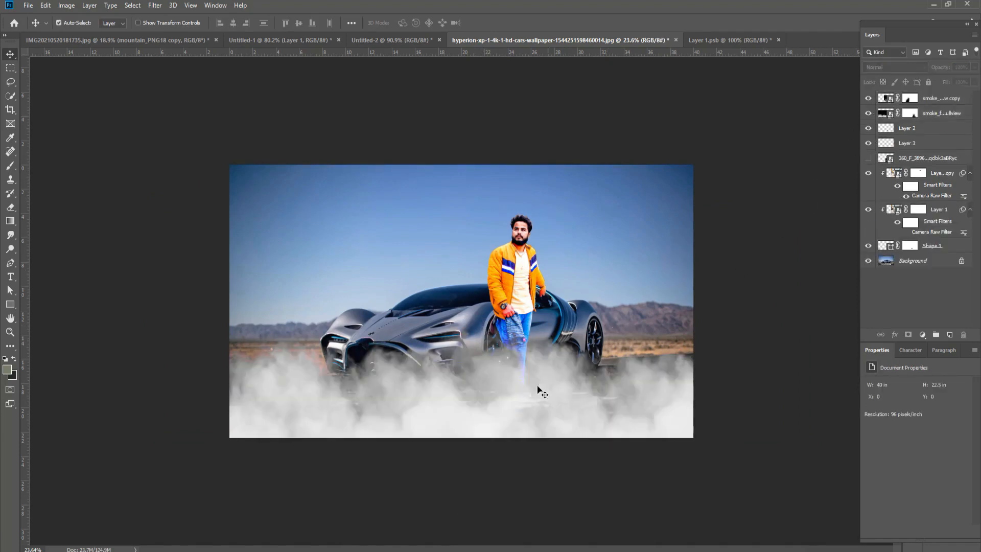
{"action": "left_click", "coordinate": [665, 410]}
{"action": "left_click", "coordinate": [946, 114], "text": "shift"}
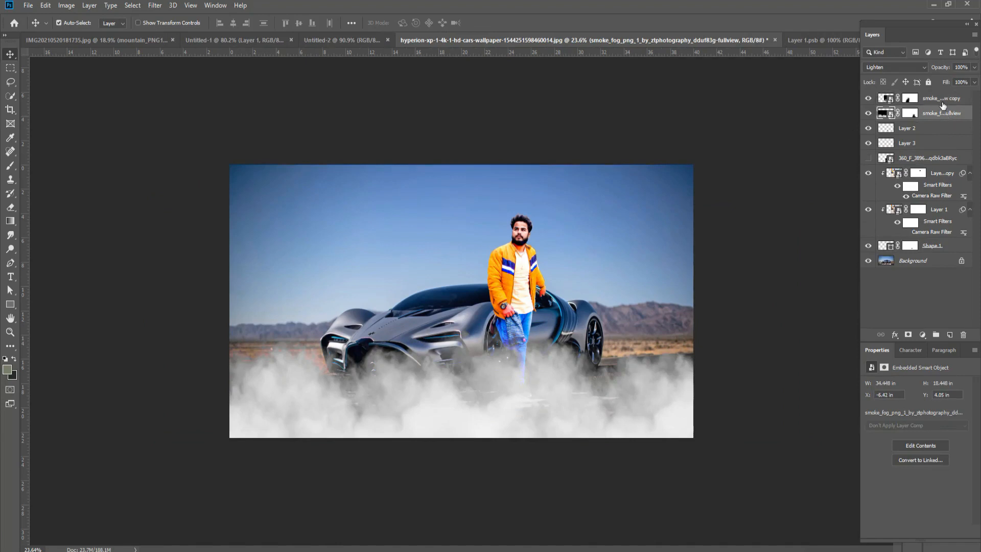
{"action": "key", "text": "ctrl+t"}
{"action": "left_click_drag", "start_coordinate": [809, 214], "coordinate": [693, 256]}
{"action": "left_click_drag", "start_coordinate": [155, 256], "coordinate": [229, 278]}
{"action": "key", "text": "Return"}
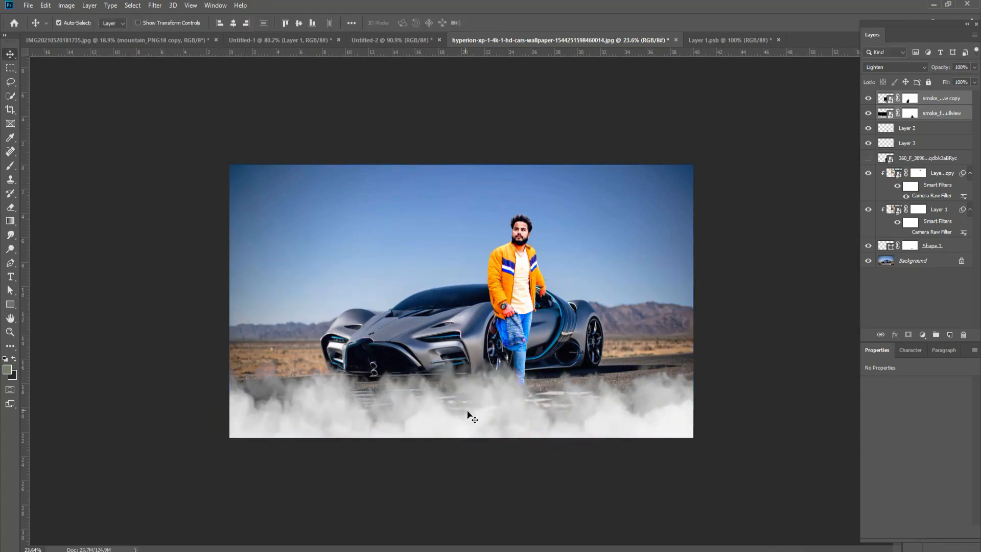
Convert the two smoke layers into one smart object, try the Screen blend mode and settle on Lighten
{"action": "right_click", "coordinate": [937, 114]}
{"action": "left_click", "coordinate": [847, 213]}
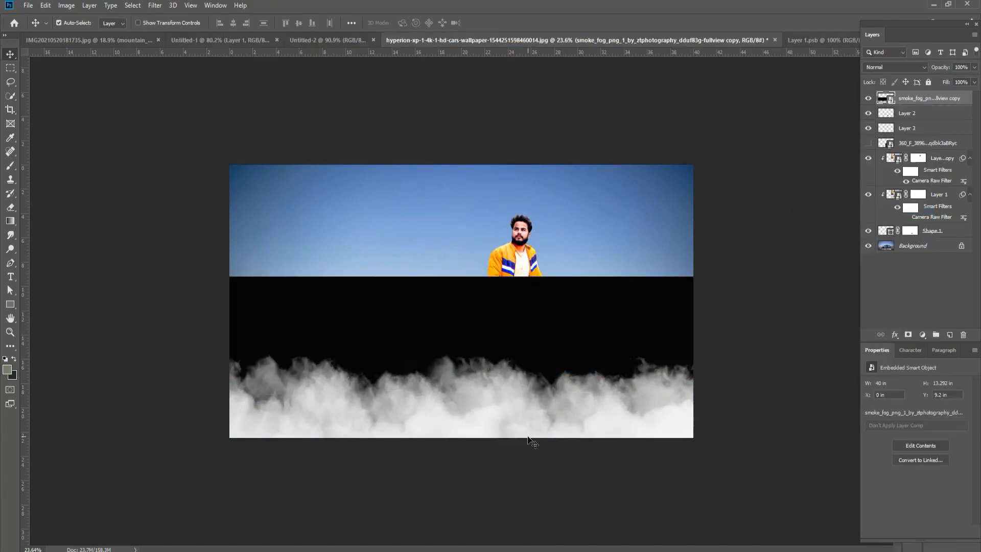
{"action": "left_click", "coordinate": [894, 67]}
{"action": "left_click", "coordinate": [891, 154]}
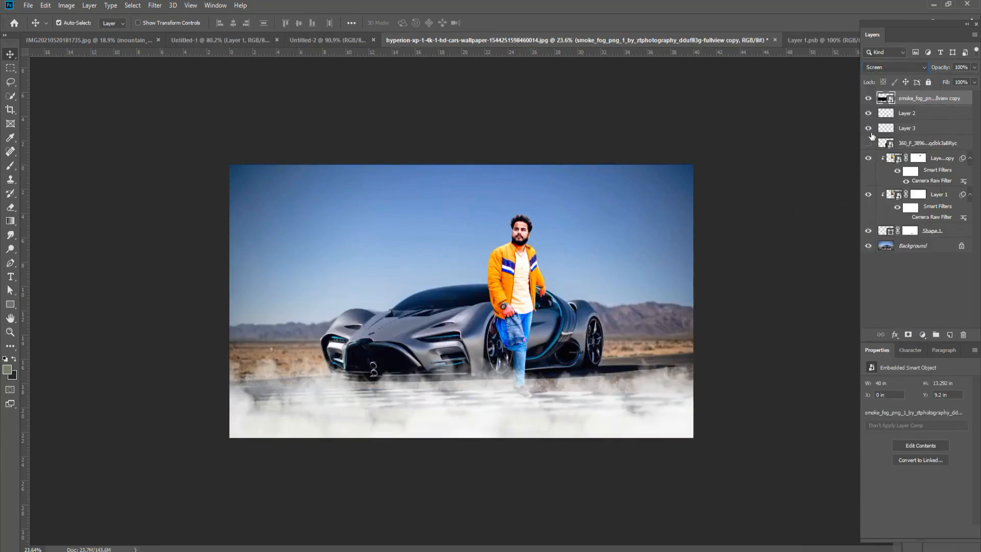
Add a duplicate of the combined smoke raised to about Y 7.09 in and mask out its hard lower edge
{"action": "key", "text": "ctrl+j"}
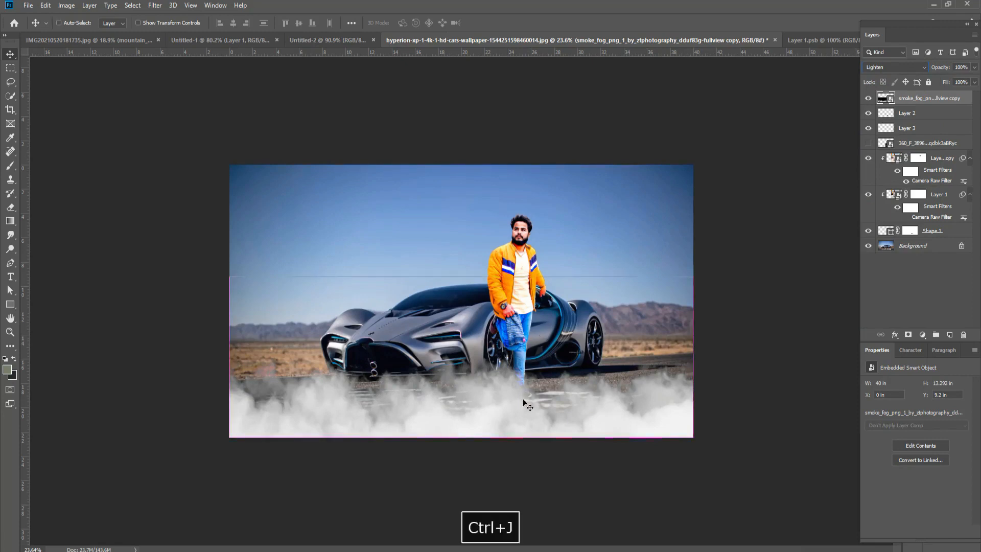
{"action": "left_click_drag", "start_coordinate": [490, 426], "coordinate": [491, 402]}
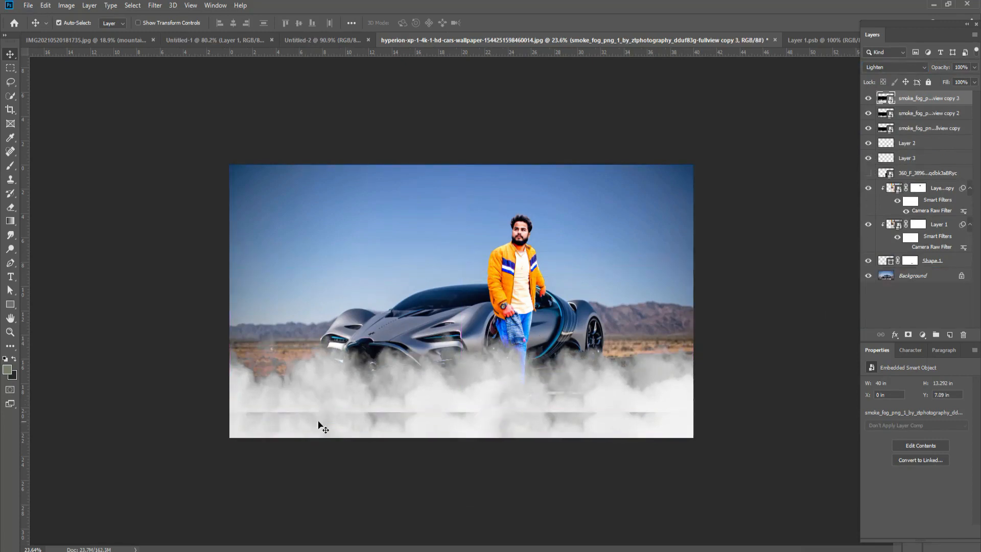
{"action": "left_click", "coordinate": [908, 335]}
{"action": "key", "text": "b"}
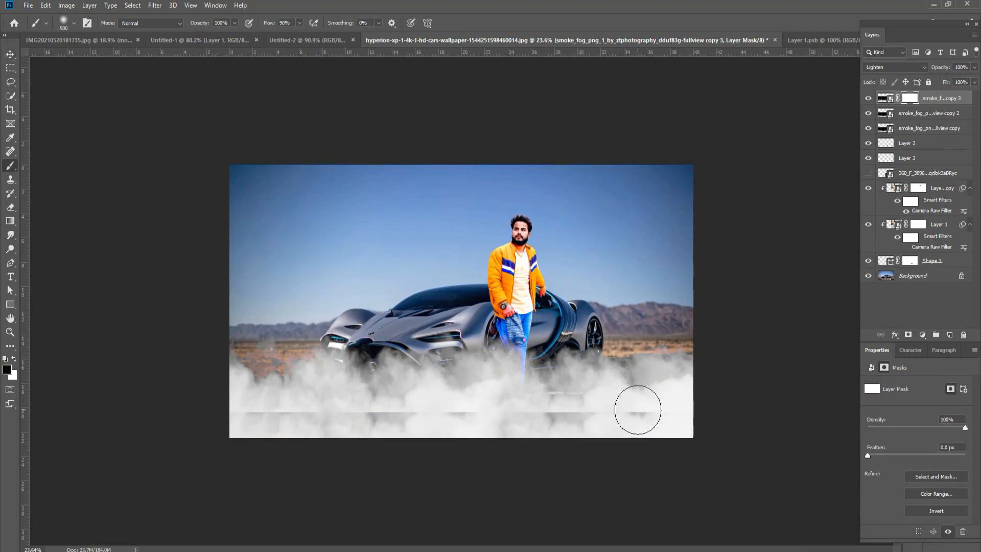
{"action": "mouse_move", "coordinate": [634, 436]}
{"action": "left_mouse_down"}
{"action": "mouse_move", "coordinate": [357, 430]}
{"action": "mouse_move", "coordinate": [385, 430]}
{"action": "mouse_move", "coordinate": [361, 436]}
{"action": "mouse_move", "coordinate": [383, 454]}
{"action": "mouse_move", "coordinate": [267, 434]}
{"action": "left_mouse_up"}
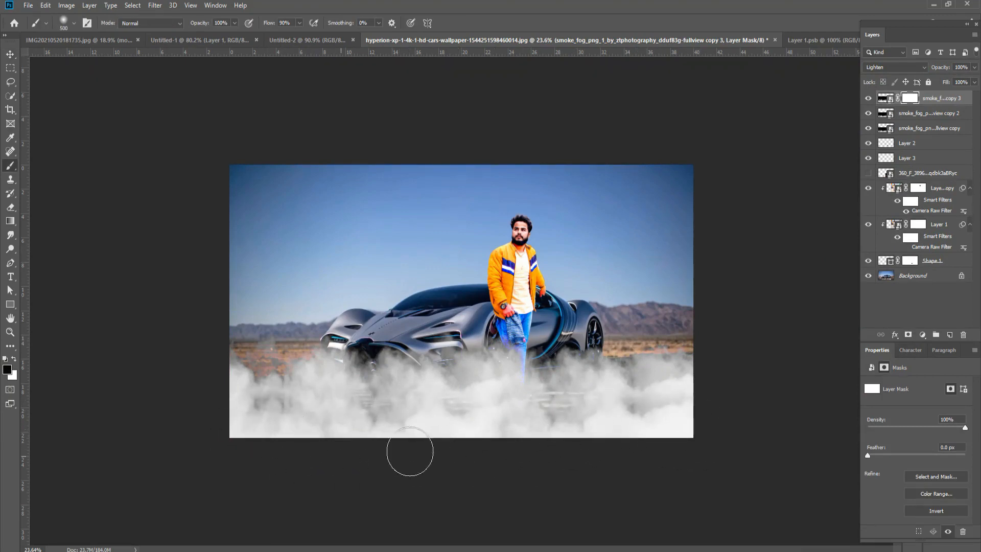
Mirror the uppermost smoke copy horizontally and shift it right and slightly down
{"action": "left_click", "coordinate": [10, 54]}
{"action": "key", "text": "ctrl+t"}
{"action": "right_click", "coordinate": [526, 372]}
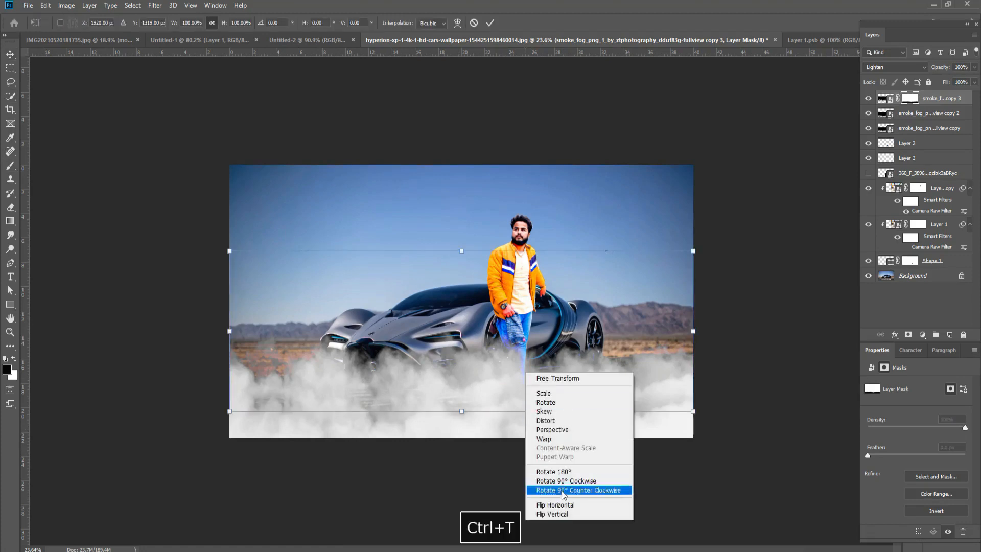
{"action": "left_click", "coordinate": [562, 506]}
{"action": "left_click_drag", "start_coordinate": [583, 394], "coordinate": [636, 406]}
{"action": "key", "text": "Return"}
Nudge the mirrored smoke copy to about X 5.21 in, Y 7.76 in and duplicate it leftward to fill the gap
{"action": "key", "text": "Up"}
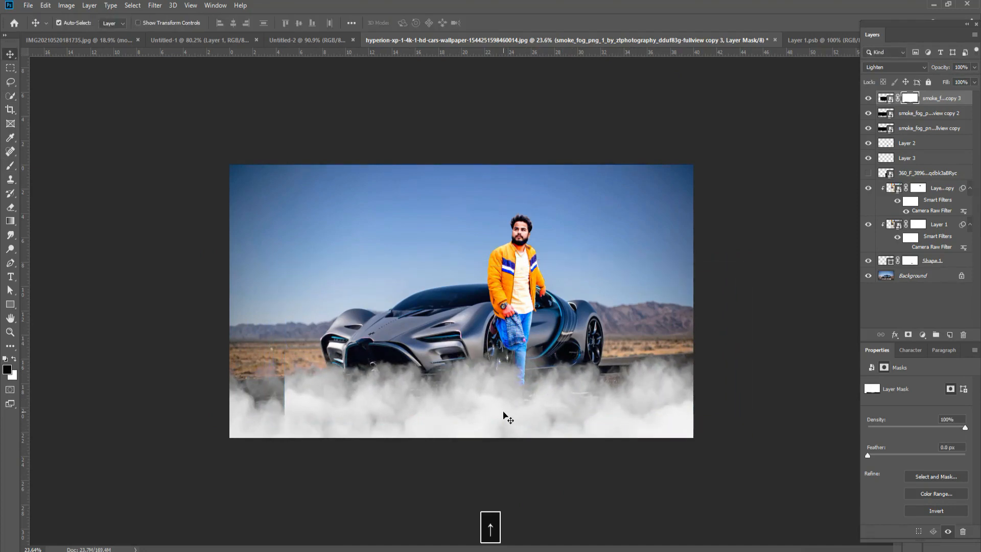
{"action": "key", "text": "Up"}
{"action": "key", "text": "Right"}
{"action": "key", "text": "Right"}
{"action": "key", "text": "Right"}
{"action": "key", "text": "Right"}
{"action": "key", "text": "Up"}
{"action": "key", "text": "Up"}
{"action": "key", "text": "Up"}
{"action": "key", "text": "Up"}
{"action": "left_click_drag", "start_coordinate": [438, 389], "coordinate": [88, 381]}
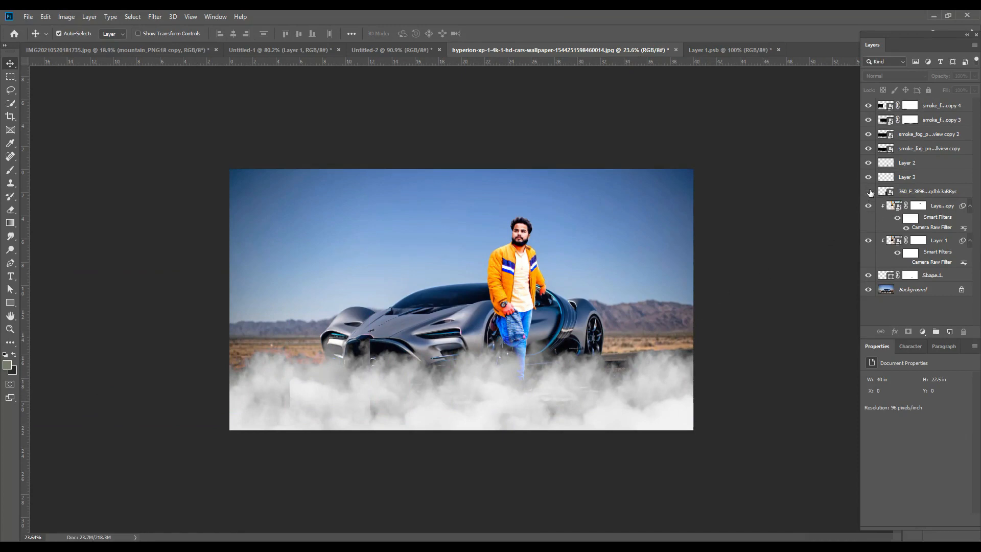
Show the 360_F smoke layer, mirror it horizontally and shrink it to about 13.1 by 6.5 in over the car's front
{"action": "left_click", "coordinate": [869, 191]}
{"action": "left_click", "coordinate": [915, 192]}
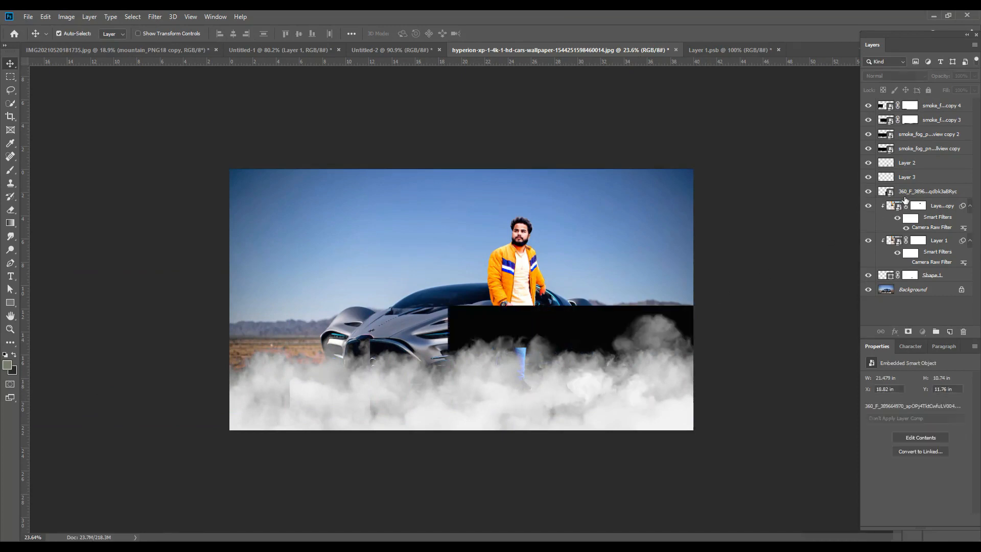
{"action": "left_click_drag", "start_coordinate": [555, 322], "coordinate": [528, 284]}
{"action": "key", "text": "ctrl+z"}
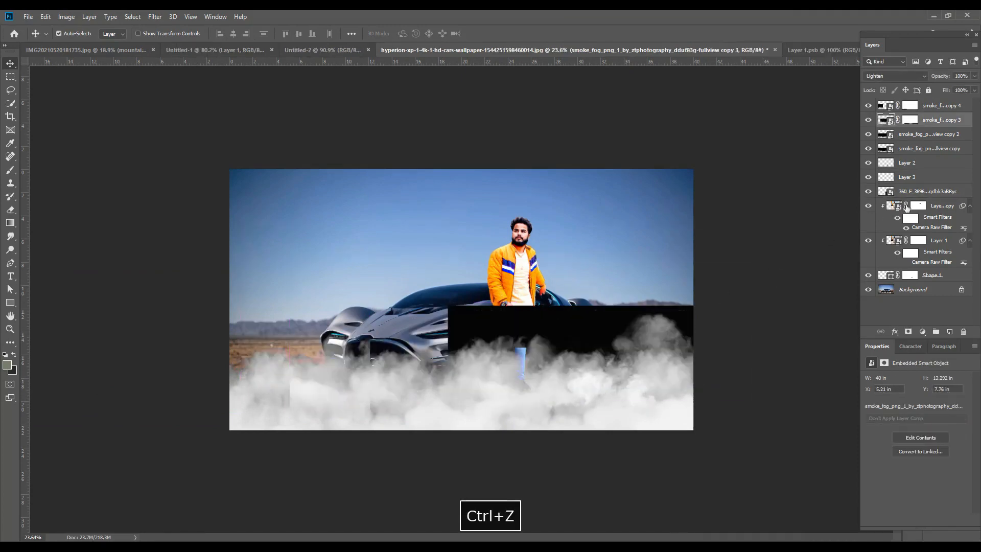
{"action": "key", "text": "ctrl+t"}
{"action": "left_click_drag", "start_coordinate": [636, 336], "coordinate": [334, 311]}
{"action": "right_click", "coordinate": [333, 311]}
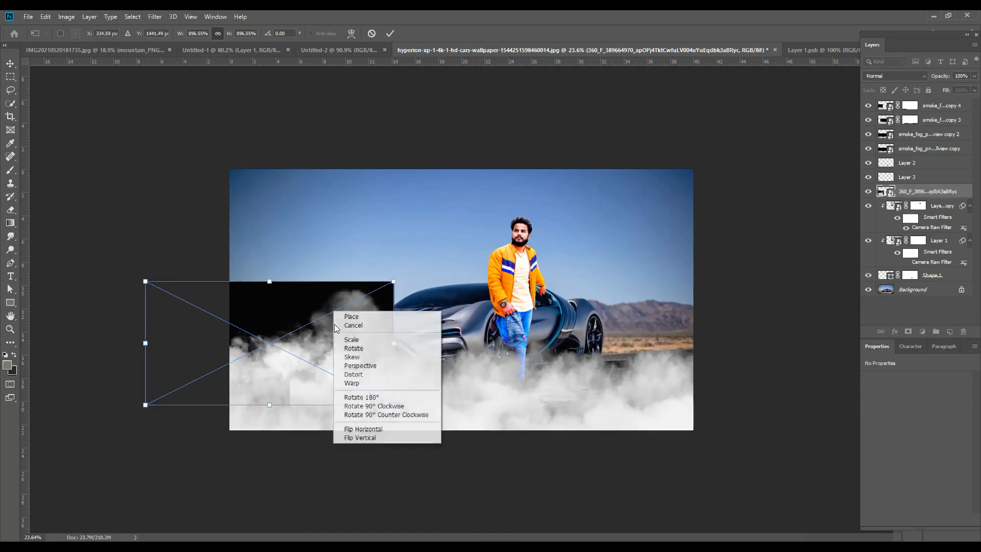
{"action": "left_click", "coordinate": [367, 430]}
{"action": "left_click_drag", "start_coordinate": [327, 396], "coordinate": [380, 369]}
{"action": "left_click_drag", "start_coordinate": [477, 260], "coordinate": [380, 308]}
{"action": "left_click_drag", "start_coordinate": [325, 356], "coordinate": [353, 358]}
{"action": "key", "text": "Return"}
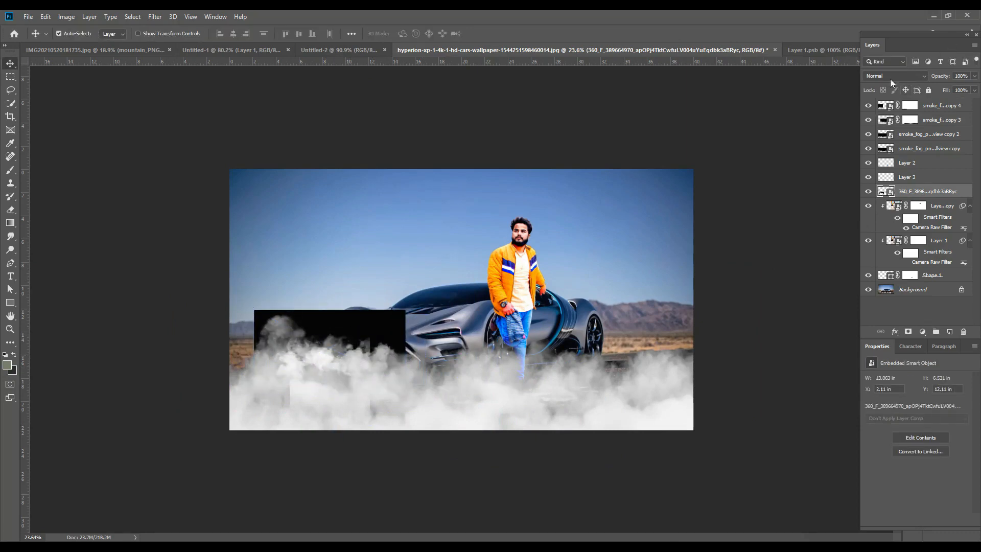
Try out blend modes such as Linear Burn on the 360_F smoke layer
{"action": "left_click", "coordinate": [892, 76]}
{"action": "left_click", "coordinate": [875, 161]}
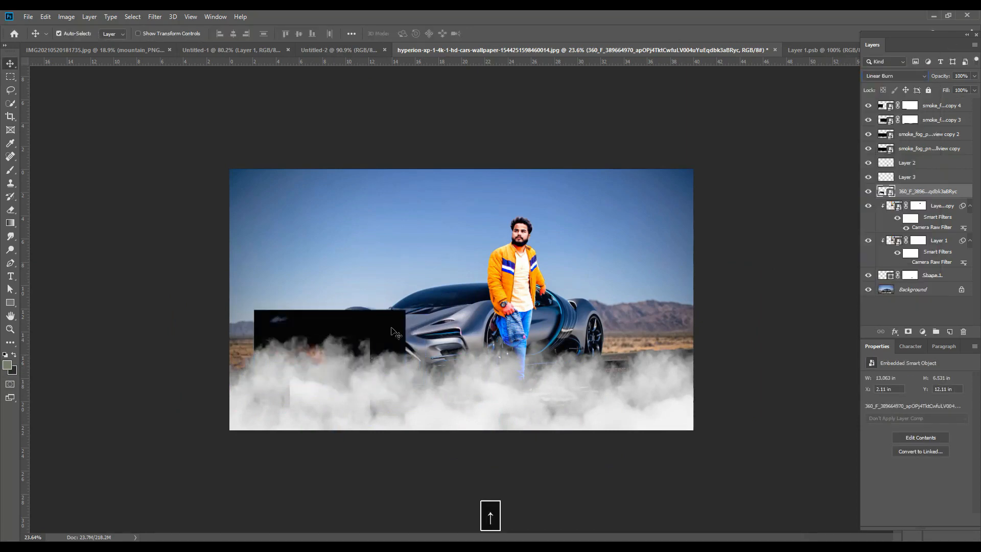
{"action": "left_click", "coordinate": [268, 343]}
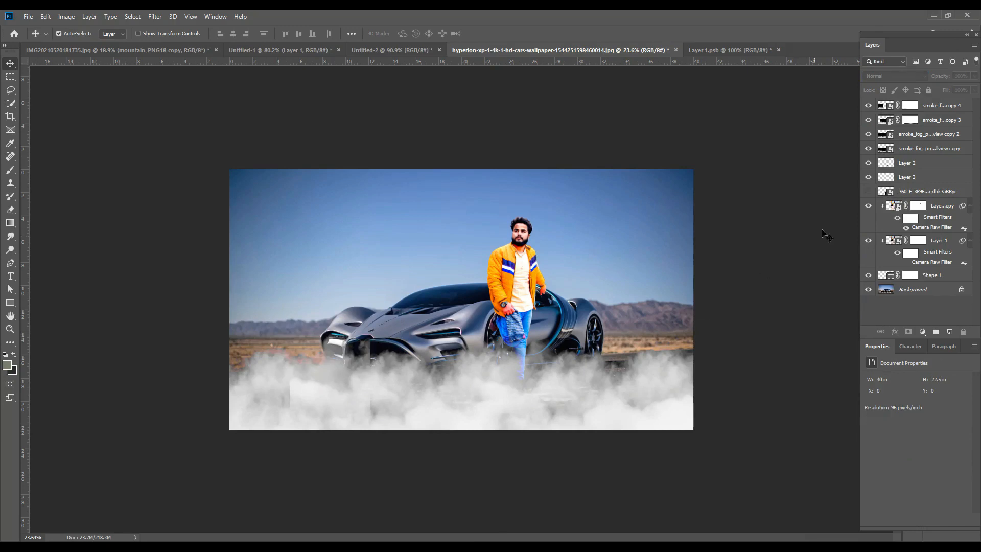
Make the 360_F smoke layer visible again, flip it horizontally and scale it down beside the car's front end
{"action": "left_click", "coordinate": [870, 192]}
{"action": "left_click", "coordinate": [899, 194]}
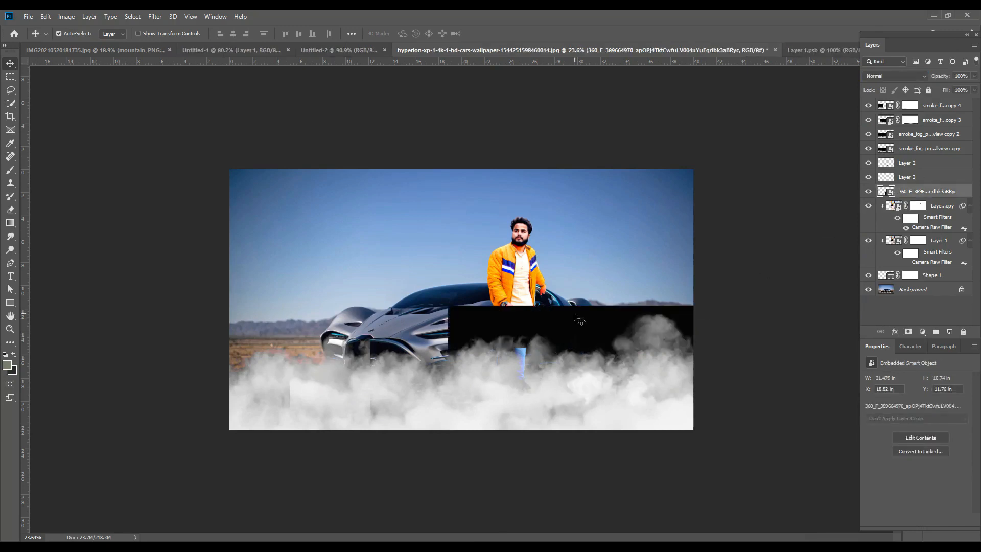
{"action": "left_click_drag", "start_coordinate": [576, 318], "coordinate": [527, 283]}
{"action": "key", "text": "ctrl+z"}
{"action": "key", "text": "ctrl+t"}
{"action": "left_click_drag", "start_coordinate": [646, 307], "coordinate": [344, 283]}
{"action": "right_click", "coordinate": [333, 311]}
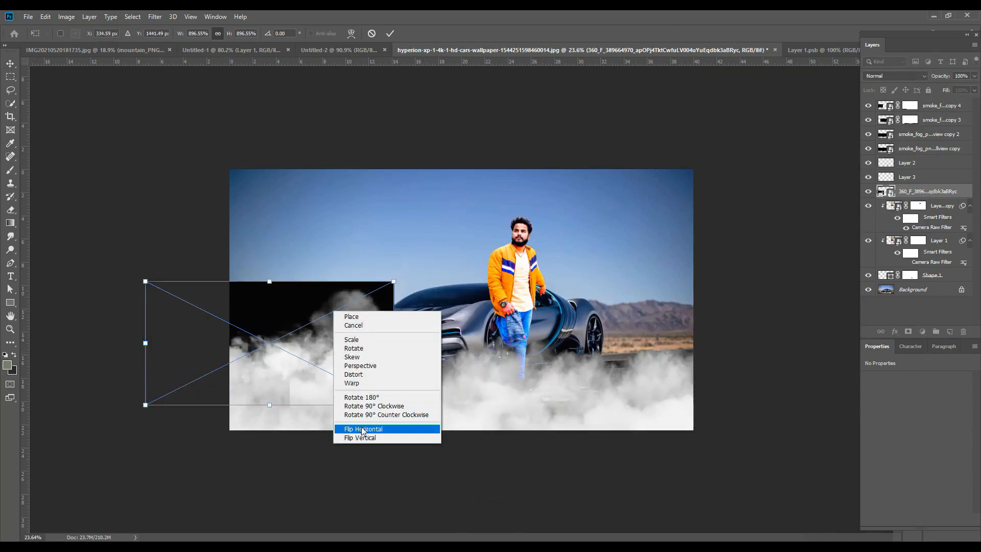
{"action": "left_click", "coordinate": [366, 431]}
{"action": "left_click_drag", "start_coordinate": [316, 395], "coordinate": [382, 365]}
{"action": "left_click_drag", "start_coordinate": [478, 260], "coordinate": [380, 291]}
{"action": "left_click_drag", "start_coordinate": [326, 339], "coordinate": [349, 355]}
{"action": "key", "text": "Return"}
Place the 360_F smoke layer topmost in Lighten mode and nudge it to about X -2.46 in, Y 10.82 in
{"action": "left_click", "coordinate": [889, 76]}
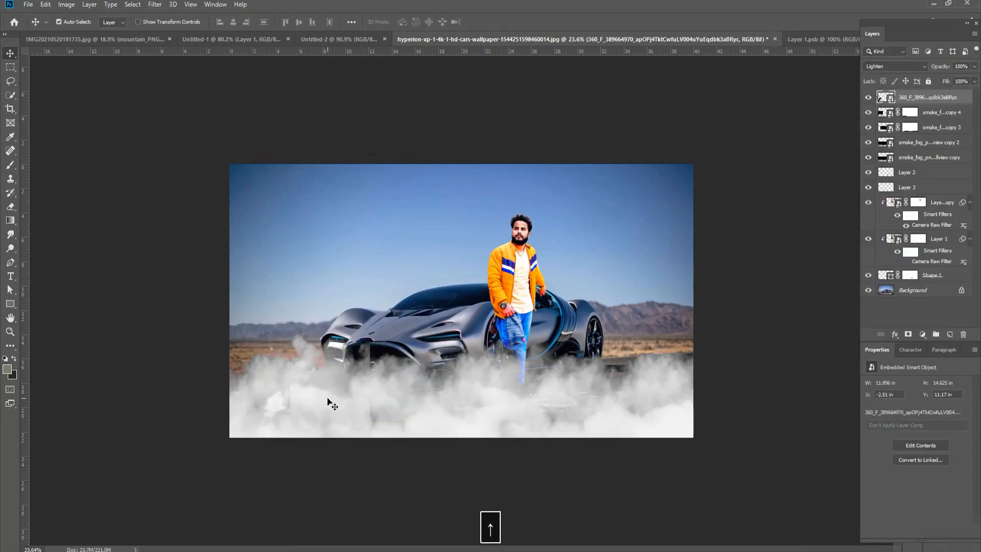
{"action": "key", "text": "Up"}
{"action": "key", "text": "Up"}
{"action": "key", "text": "Down"}
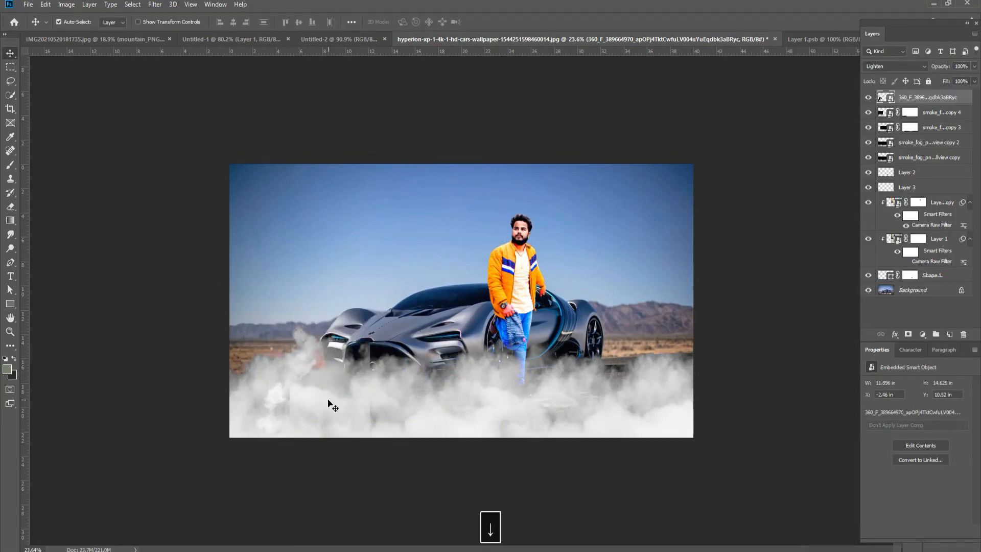
Add a layer mask to the 360_F smoke layer and brush out part of its smoke with a size 200 black brush
{"action": "left_click", "coordinate": [909, 335]}
{"action": "key", "text": "b"}
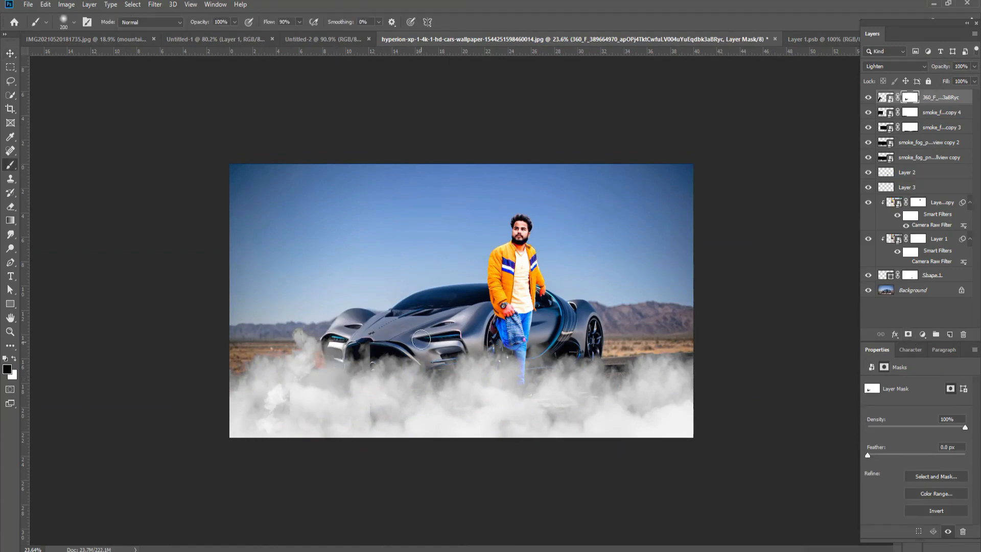
{"action": "left_click", "coordinate": [10, 52]}
{"action": "scroll", "coordinate": [379, 218], "scroll_direction": "down", "scroll_amount": 1}
{"action": "scroll", "coordinate": [286, 307], "scroll_direction": "up", "scroll_amount": 2}
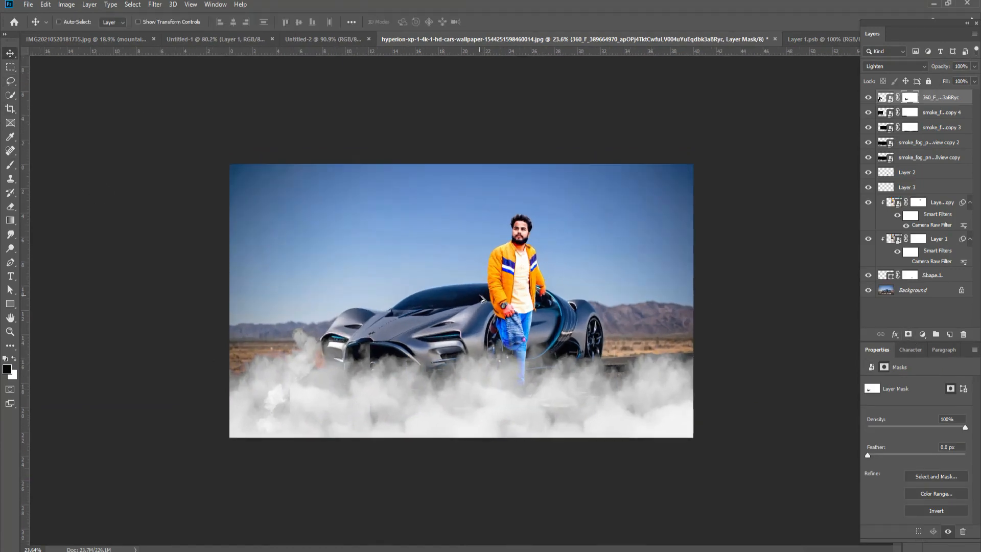
Crop the canvas to trim a strip off the left side of the picture
{"action": "key", "text": "c"}
{"action": "left_click_drag", "start_coordinate": [202, 311], "coordinate": [231, 305]}
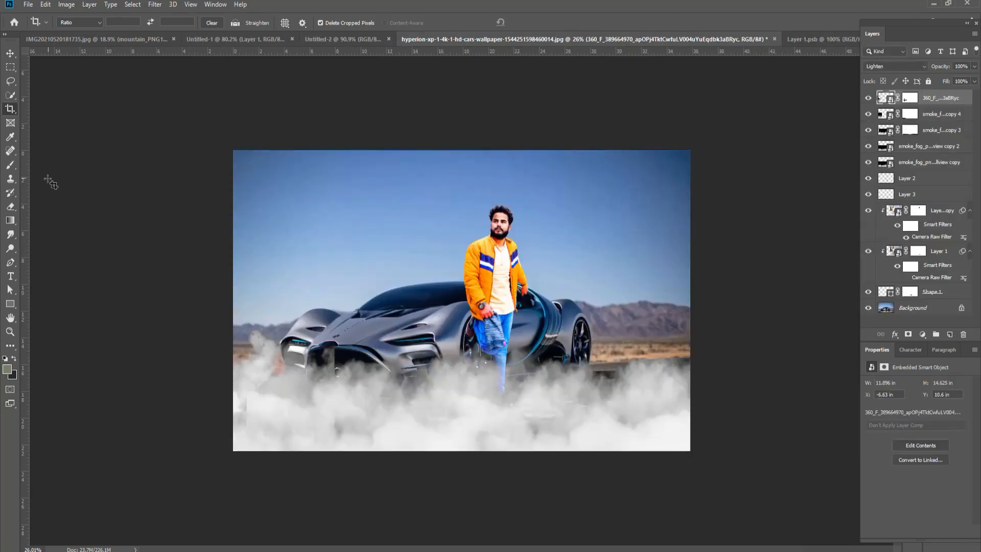
{"action": "left_click", "coordinate": [9, 54]}
Lasso the man's hair loosely down to the ears on Layer 1 copy 2 and copy it to a new layer
{"action": "scroll", "coordinate": [139, 217], "scroll_direction": "up", "scroll_amount": 1}
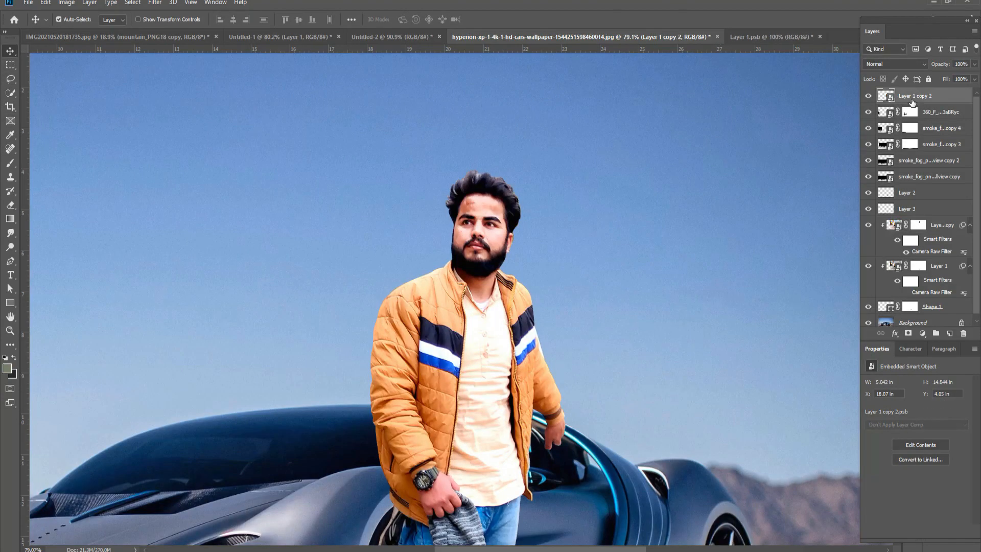
{"action": "scroll", "coordinate": [476, 199], "scroll_direction": "up", "scroll_amount": 12}
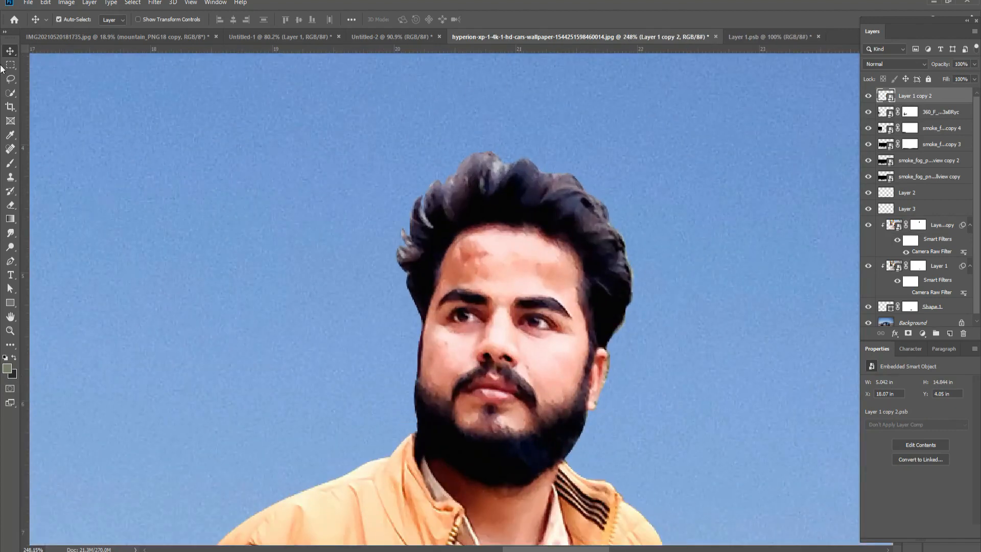
{"action": "key", "text": "l"}
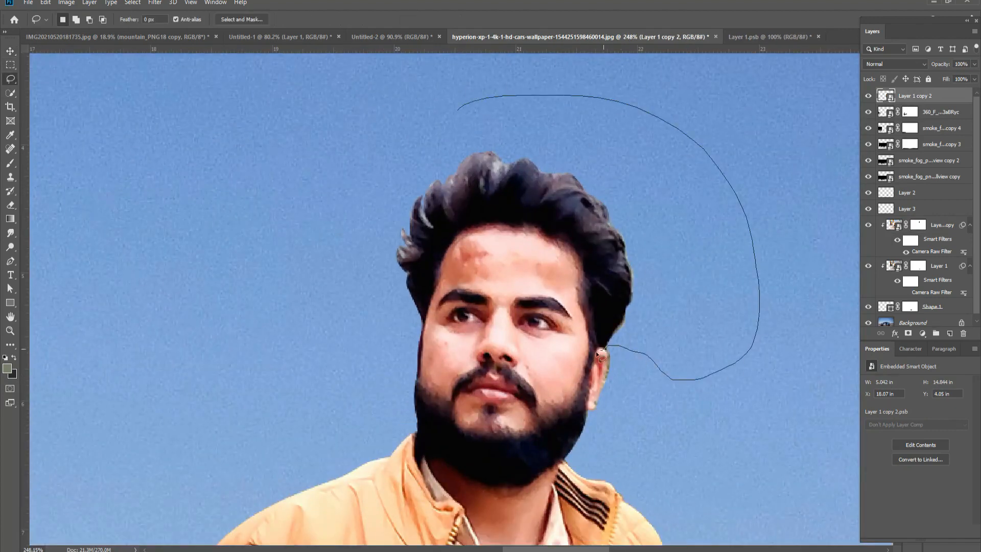
{"action": "mouse_move", "coordinate": [572, 318]}
{"action": "left_mouse_down"}
{"action": "mouse_move", "coordinate": [559, 286]}
{"action": "mouse_move", "coordinate": [498, 254]}
{"action": "mouse_move", "coordinate": [457, 271]}
{"action": "left_mouse_up"}
{"action": "left_click_drag", "start_coordinate": [413, 333], "coordinate": [455, 119]}
{"action": "scroll", "coordinate": [425, 184], "scroll_direction": "down", "scroll_amount": 5}
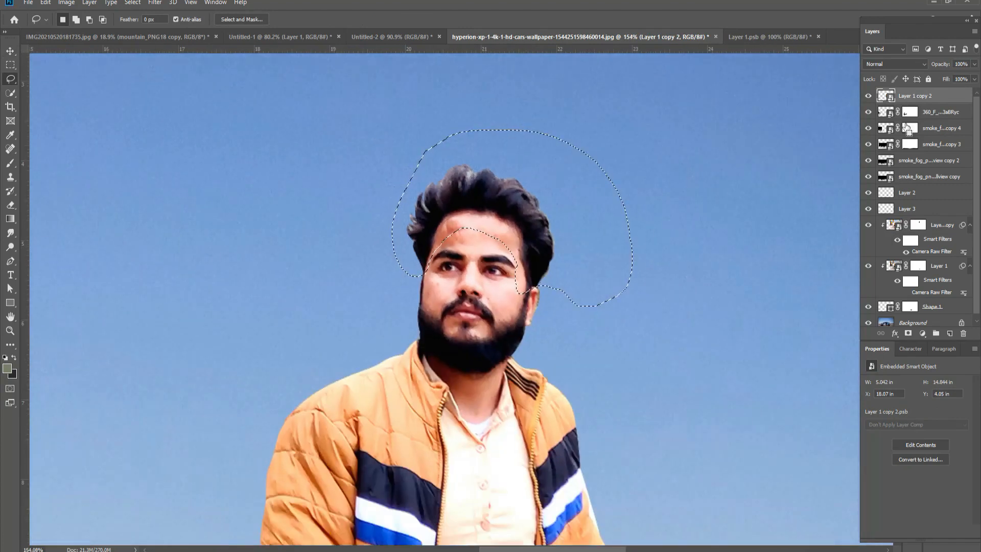
{"action": "key", "text": "ctrl+j"}
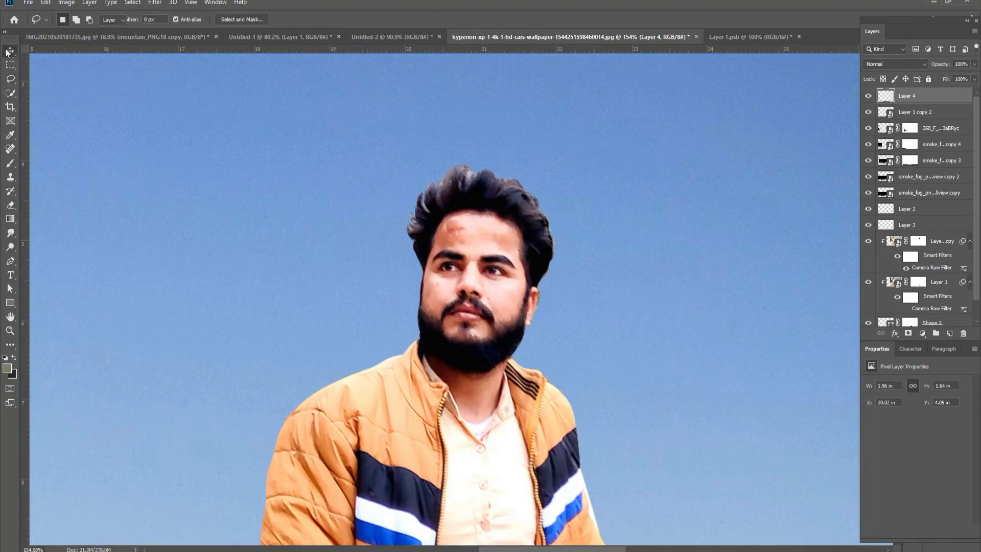
{"action": "left_click", "coordinate": [7, 51]}
{"action": "left_click_drag", "start_coordinate": [497, 173], "coordinate": [504, 116]}
{"action": "key", "text": "ctrl+z"}
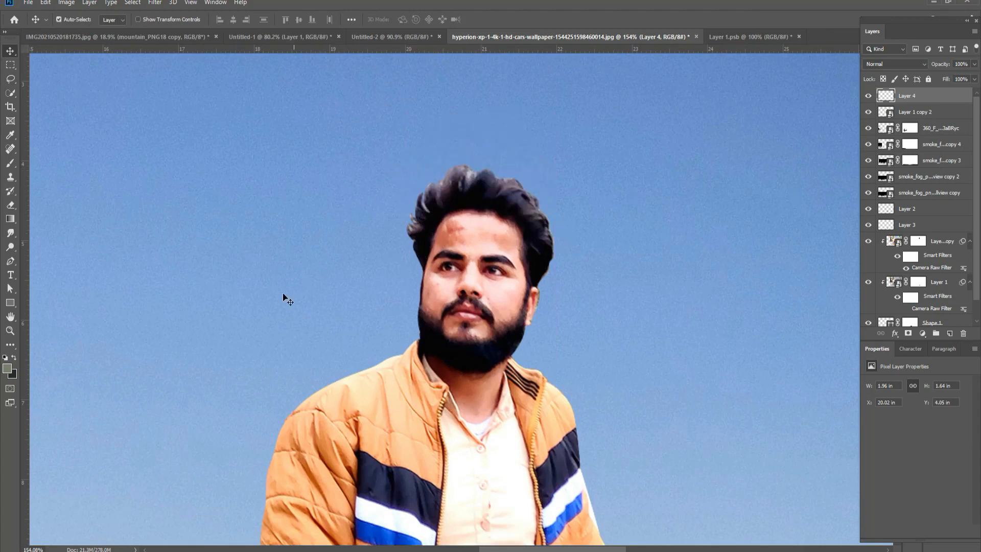
Open the copied hair layer in the Liquify filter and enlarge the warp brush to size 150
{"action": "scroll", "coordinate": [436, 193], "scroll_direction": "up", "scroll_amount": 2}
{"action": "left_click", "coordinate": [155, 3]}
{"action": "left_click", "coordinate": [169, 90]}
{"action": "mouse_move", "coordinate": [367, 234]}
{"action": "left_mouse_down"}
{"action": "mouse_move", "coordinate": [469, 97]}
{"action": "mouse_move", "coordinate": [414, 295]}
{"action": "mouse_move", "coordinate": [452, 357]}
{"action": "mouse_move", "coordinate": [443, 405]}
{"action": "left_mouse_up"}
{"action": "key", "text": "bracketright"}
{"action": "key", "text": "bracketright"}
{"action": "key", "text": "bracketright"}
{"action": "key", "text": "bracketright"}
{"action": "key", "text": "bracketright"}
{"action": "key", "text": "bracketright"}
{"action": "key", "text": "bracketright"}
{"action": "key", "text": "bracketright"}
{"action": "mouse_move", "coordinate": [153, 320]}
{"action": "left_mouse_down"}
{"action": "mouse_move", "coordinate": [165, 297]}
{"action": "mouse_move", "coordinate": [202, 313]}
{"action": "left_mouse_up"}
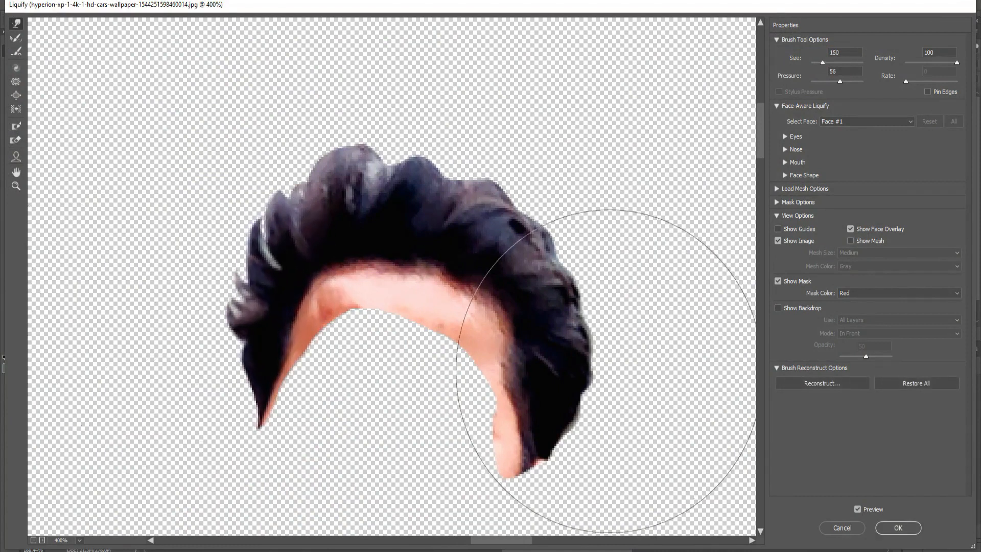
{"action": "key", "text": "ctrl+z"}
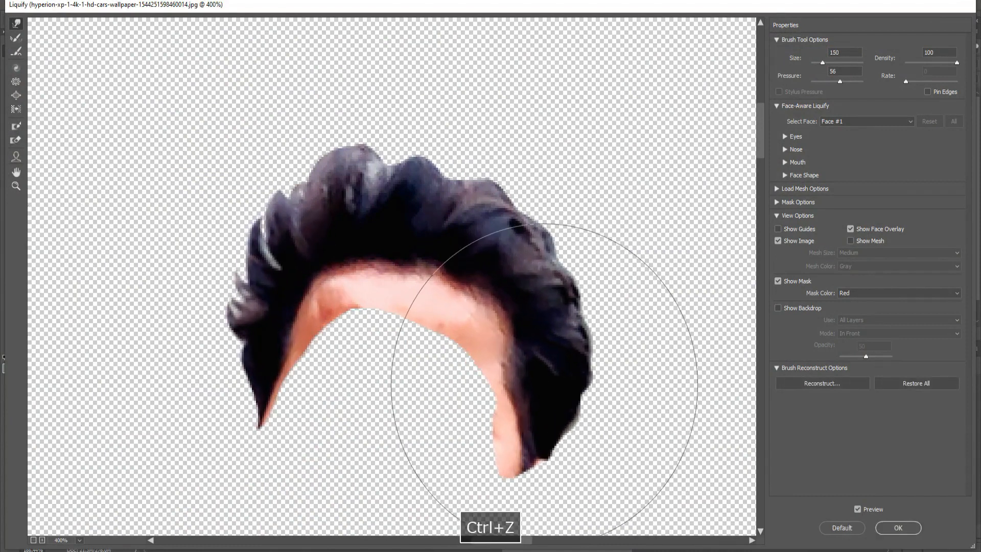
Push the hair's outer edge above the visible ear inward with size 100 and 80 Liquify brushes, and apply the warp
{"action": "key", "text": "bracketleft"}
{"action": "key", "text": "bracketleft"}
{"action": "mouse_move", "coordinate": [580, 394]}
{"action": "left_mouse_down"}
{"action": "mouse_move", "coordinate": [541, 374]}
{"action": "mouse_move", "coordinate": [546, 390]}
{"action": "mouse_move", "coordinate": [535, 394]}
{"action": "left_mouse_up"}
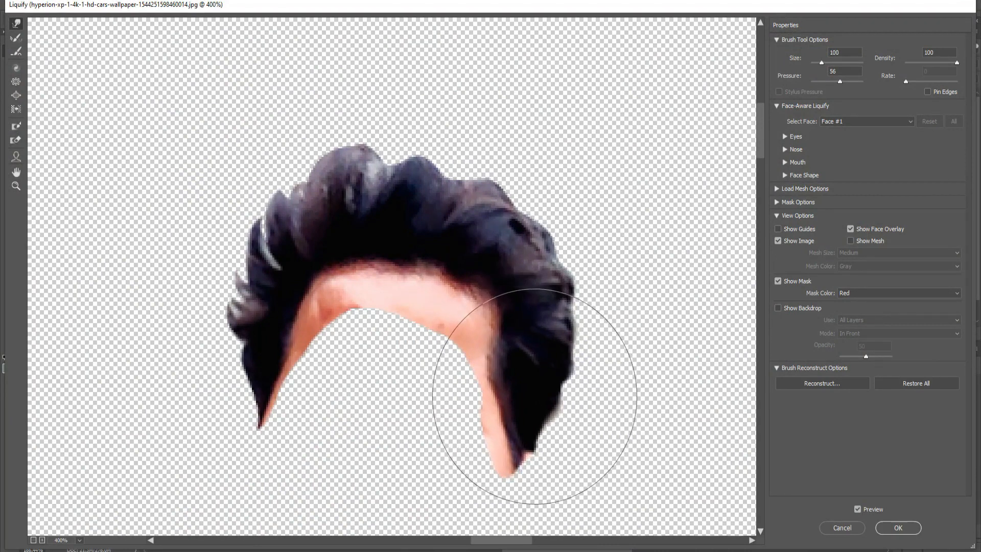
{"action": "key", "text": "bracketleft"}
{"action": "key", "text": "bracketleft"}
{"action": "left_click_drag", "start_coordinate": [441, 420], "coordinate": [464, 431]}
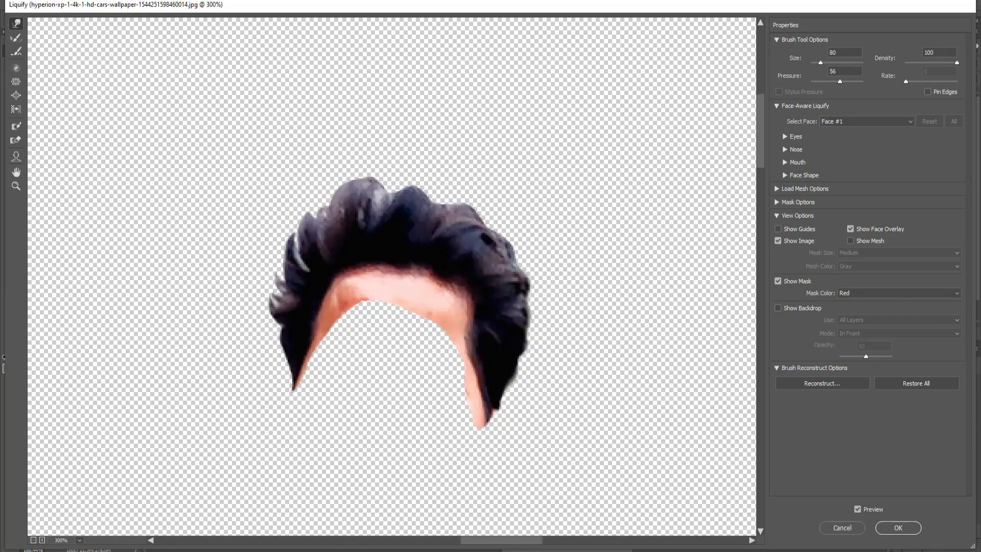
{"action": "left_click", "coordinate": [905, 530]}
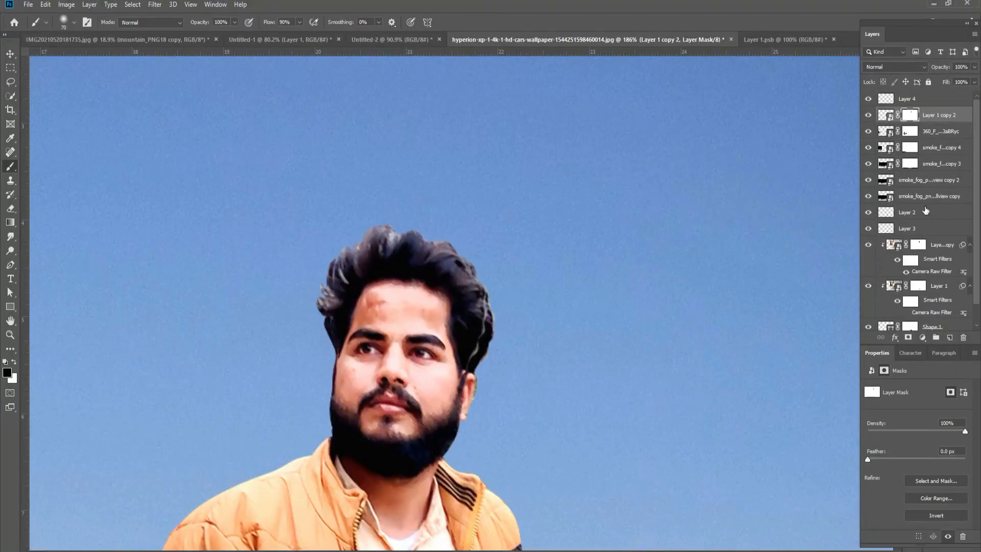
Paint black on the Shape 1 layer mask with a size 20 brush to hide the original hair protruding on both sides
{"action": "scroll", "coordinate": [926, 211], "scroll_direction": "down", "scroll_amount": 1}
{"action": "left_click", "coordinate": [939, 307]}
{"action": "left_click", "coordinate": [909, 307]}
{"action": "key", "text": "d"}
{"action": "key", "text": "bracketleft"}
{"action": "key", "text": "bracketleft"}
{"action": "left_click_drag", "start_coordinate": [495, 329], "coordinate": [481, 363]}
{"action": "key", "text": "ctrl+z"}
{"action": "key", "text": "bracketleft"}
{"action": "key", "text": "bracketleft"}
{"action": "key", "text": "bracketleft"}
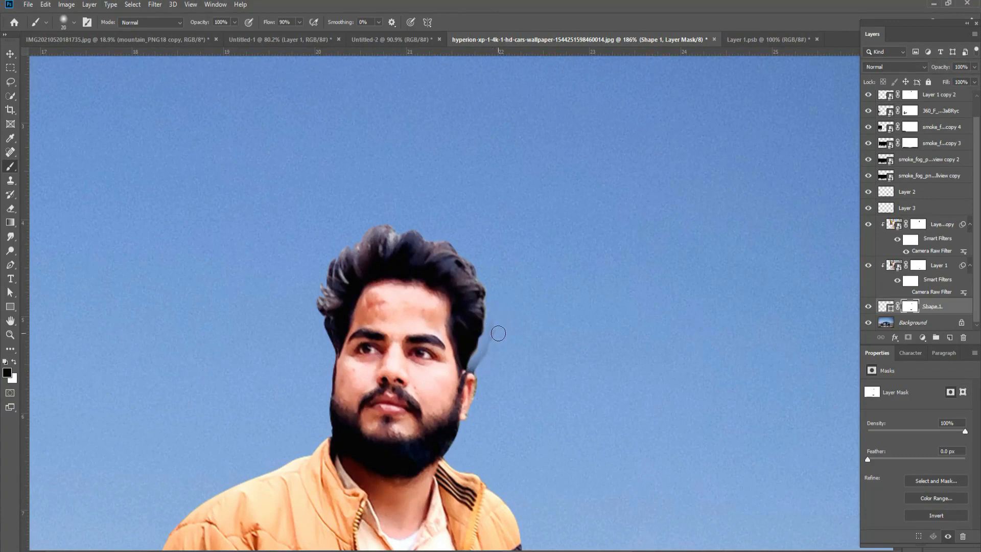
{"action": "mouse_move", "coordinate": [327, 274]}
{"action": "left_mouse_down"}
{"action": "mouse_move", "coordinate": [329, 347]}
{"action": "mouse_move", "coordinate": [322, 294]}
{"action": "left_mouse_up"}
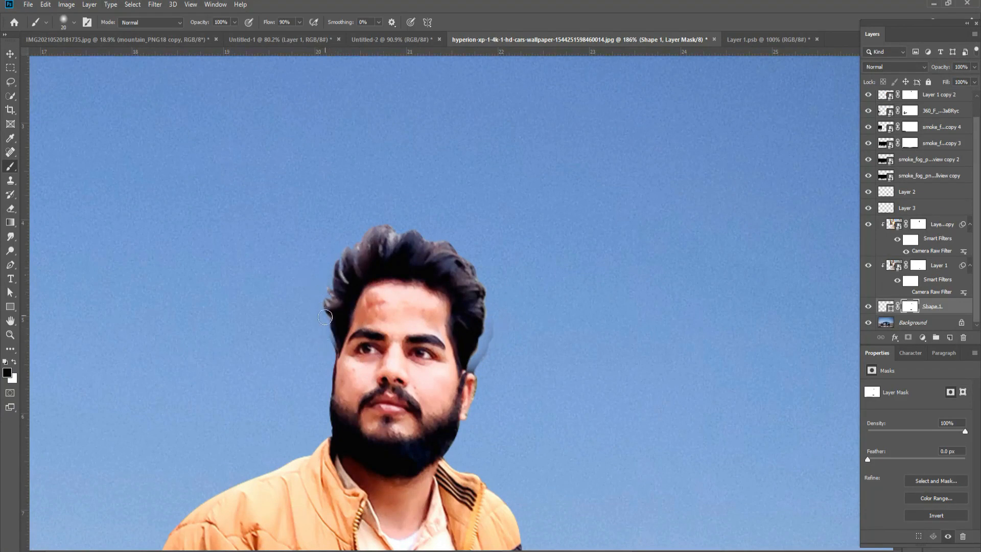
{"action": "key", "text": "v"}
{"action": "key", "text": "ctrl+t"}
{"action": "key", "text": "alt+space"}
{"action": "key", "text": "Escape"}
{"action": "key", "text": "Escape"}
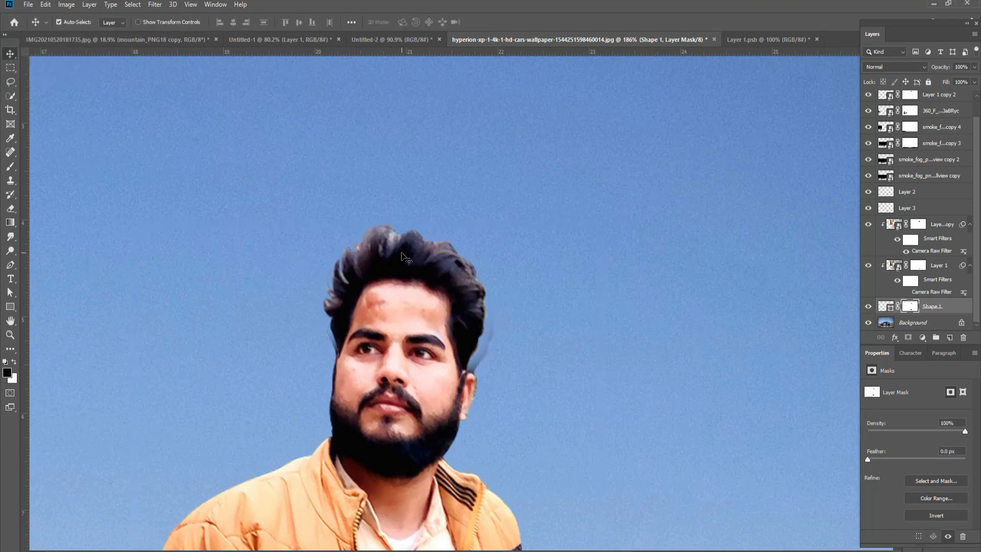
Widen the Layer 4 hair to about 105% and nudge it to about X 20.06 in, Y 4.07 in
{"action": "left_click", "coordinate": [394, 248]}
{"action": "key", "text": "ctrl+t"}
{"action": "left_click_drag", "start_coordinate": [322, 304], "coordinate": [319, 305]}
{"action": "left_click_drag", "start_coordinate": [489, 304], "coordinate": [491, 303]}
{"action": "key", "text": "Right"}
{"action": "key", "text": "Left"}
{"action": "scroll", "coordinate": [489, 304], "scroll_direction": "up", "scroll_amount": 4}
{"action": "left_click_drag", "start_coordinate": [480, 213], "coordinate": [488, 214]}
{"action": "key", "text": "Left"}
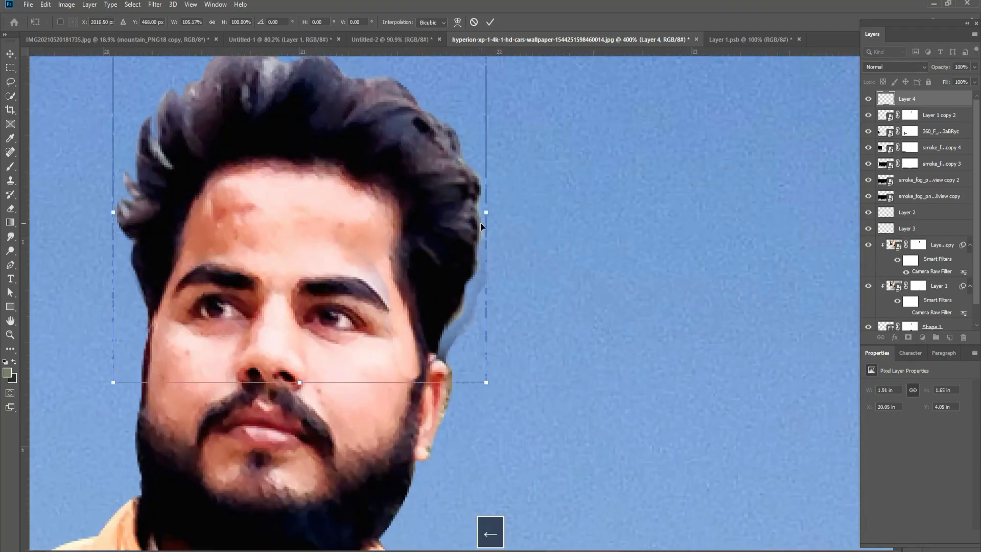
{"action": "key", "text": "Down"}
{"action": "key", "text": "Down"}
{"action": "key", "text": "Return"}
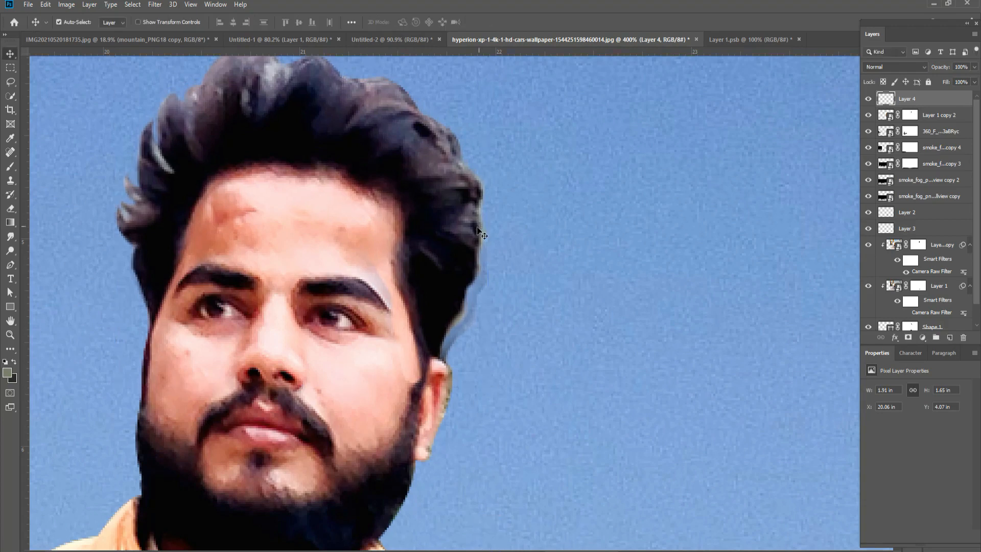
Choose another brush preset and paint out the leftover fringe beside the ear on the Layer 1 copy 2 mask in black
{"action": "scroll", "coordinate": [450, 276], "scroll_direction": "down", "scroll_amount": 5}
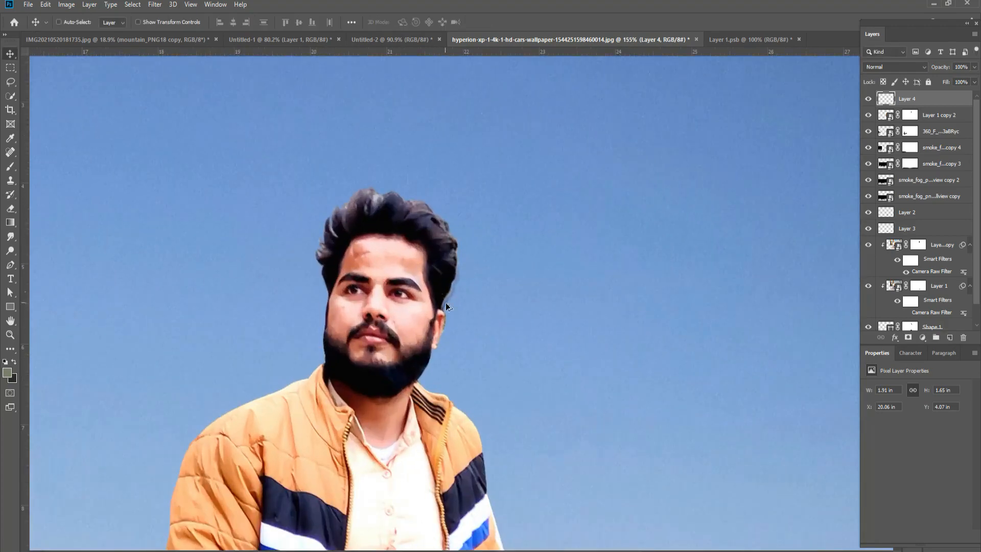
{"action": "scroll", "coordinate": [447, 305], "scroll_direction": "up", "scroll_amount": 1}
{"action": "left_click", "coordinate": [447, 305], "text": "ctrl"}
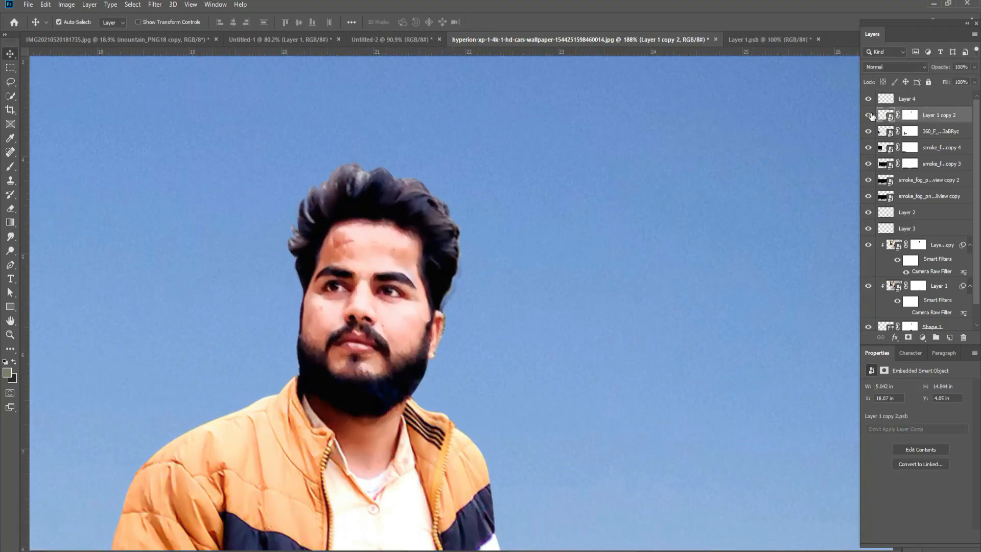
{"action": "left_click", "coordinate": [911, 115]}
{"action": "key", "text": "b"}
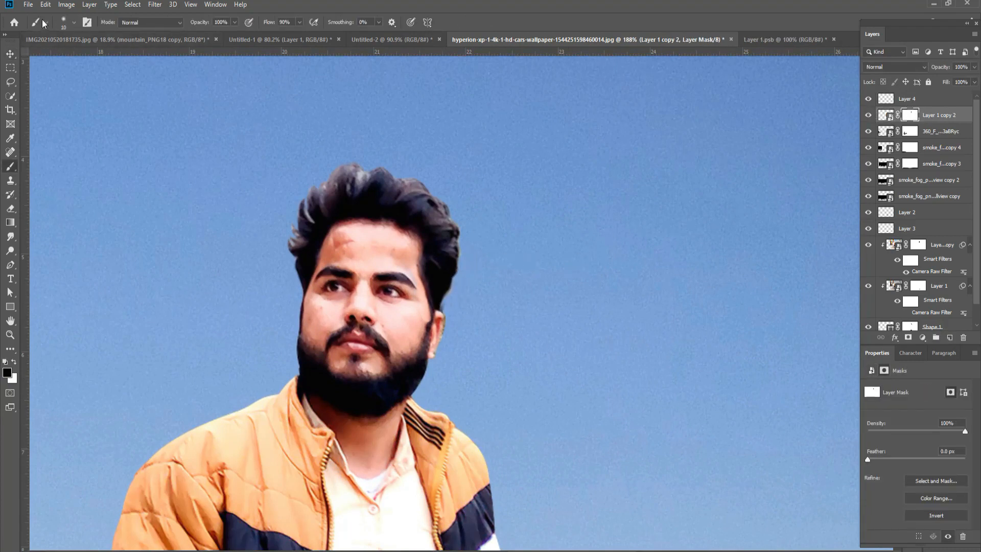
{"action": "left_click", "coordinate": [69, 23]}
{"action": "left_click", "coordinate": [86, 170]}
{"action": "left_click", "coordinate": [448, 298]}
{"action": "left_click", "coordinate": [9, 53]}
{"action": "scroll", "coordinate": [422, 304], "scroll_direction": "down", "scroll_amount": 3}
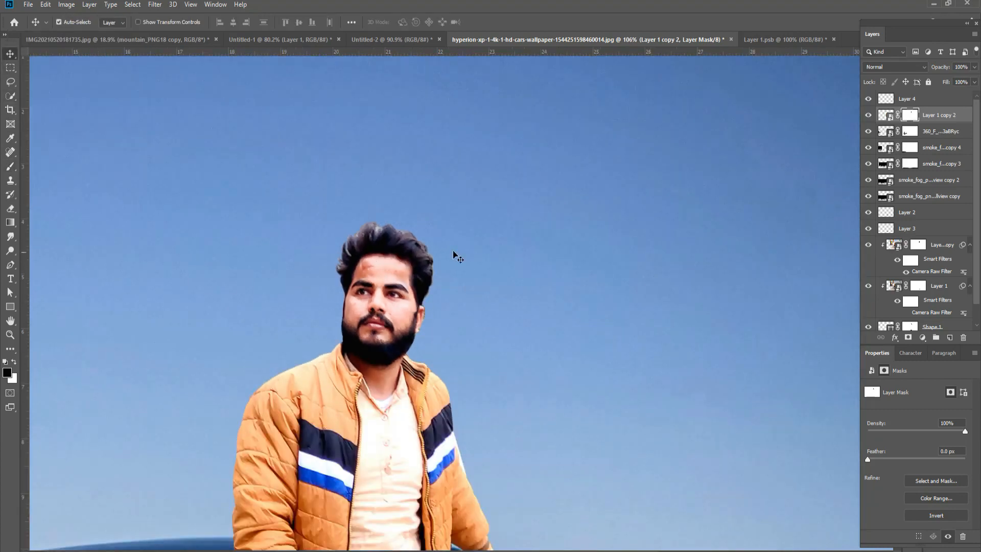
Set up the Smudge tool on Layer 4 with a different brush tip and 50% strength
{"action": "left_click", "coordinate": [889, 101]}
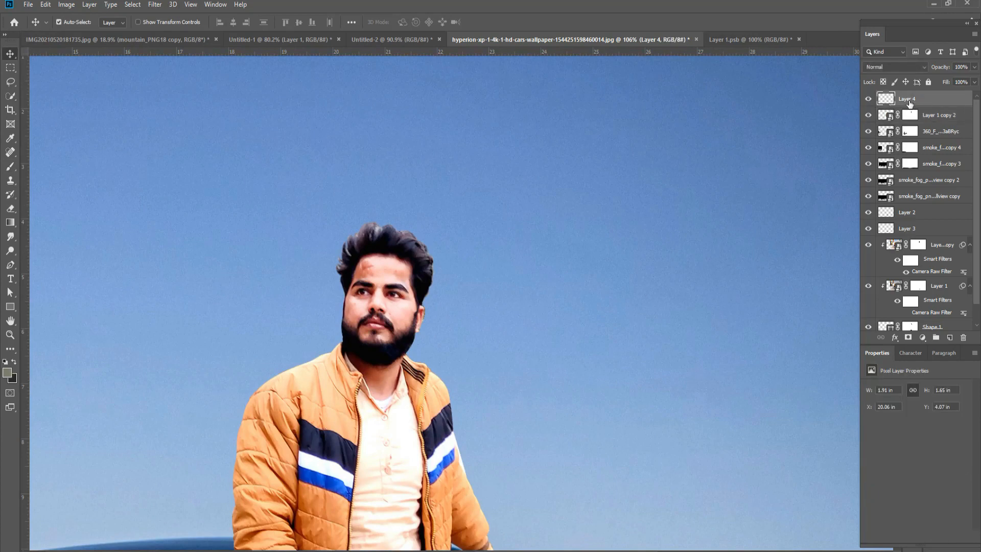
{"action": "scroll", "coordinate": [361, 221], "scroll_direction": "up", "scroll_amount": 2}
{"action": "left_click", "coordinate": [10, 237]}
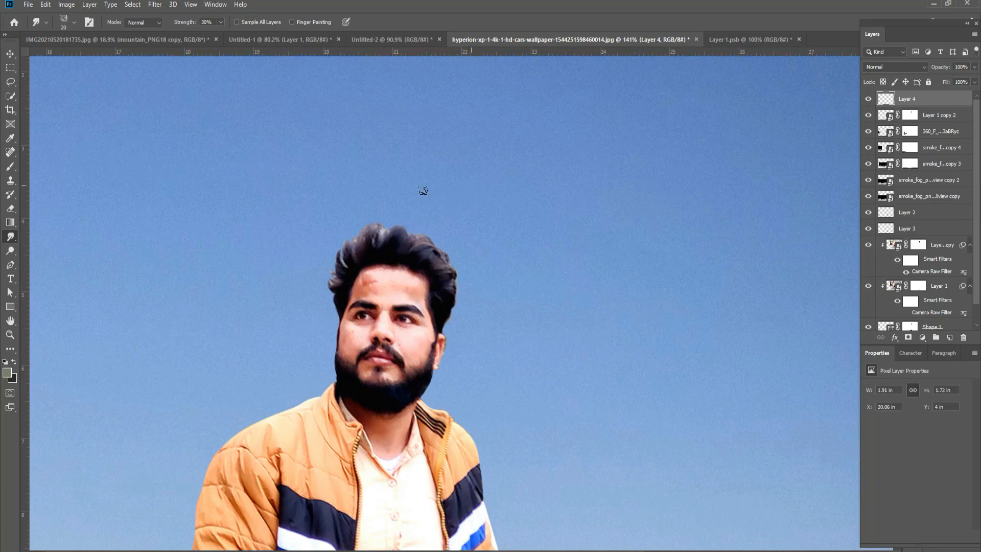
{"action": "left_click", "coordinate": [75, 22]}
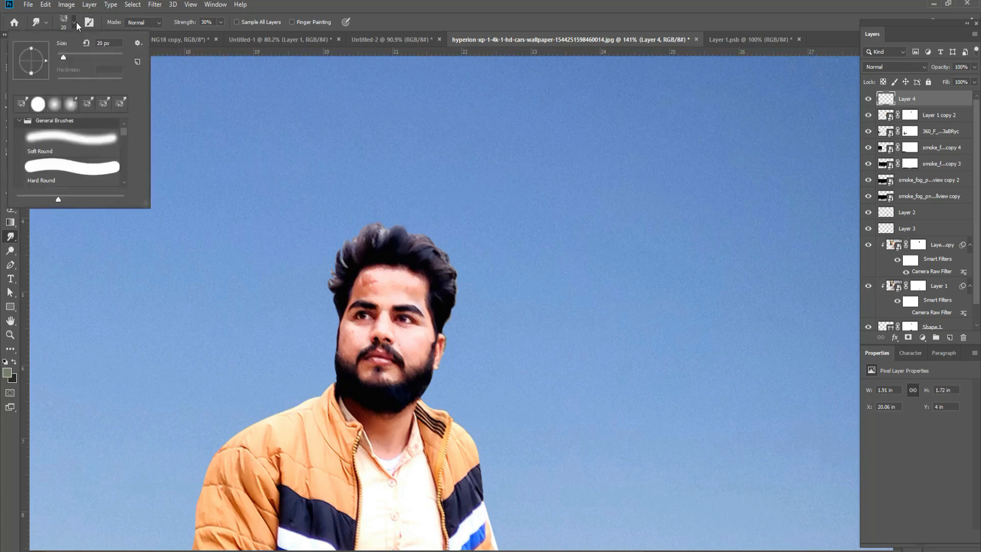
{"action": "double_click", "coordinate": [92, 104]}
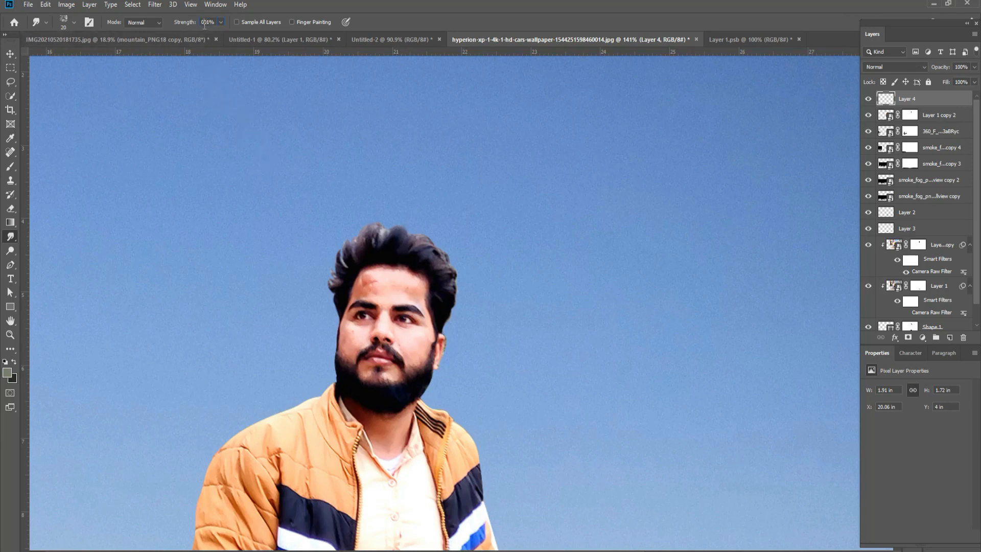
{"action": "left_click_drag", "start_coordinate": [381, 236], "coordinate": [471, 185]}
{"action": "key", "text": "ctrl+z"}
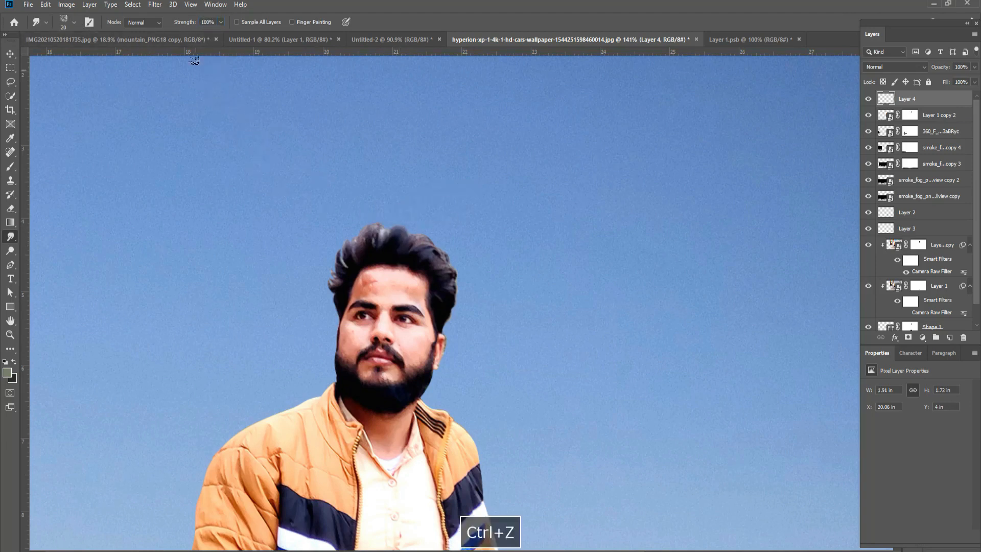
{"action": "key", "text": "5"}
Smudge the hair outward along its top and both sides, enlarging the brush to size 45, to form spiky strands
{"action": "mouse_move", "coordinate": [401, 248]}
{"action": "left_mouse_down"}
{"action": "mouse_move", "coordinate": [404, 228]}
{"action": "mouse_move", "coordinate": [403, 247]}
{"action": "left_mouse_up"}
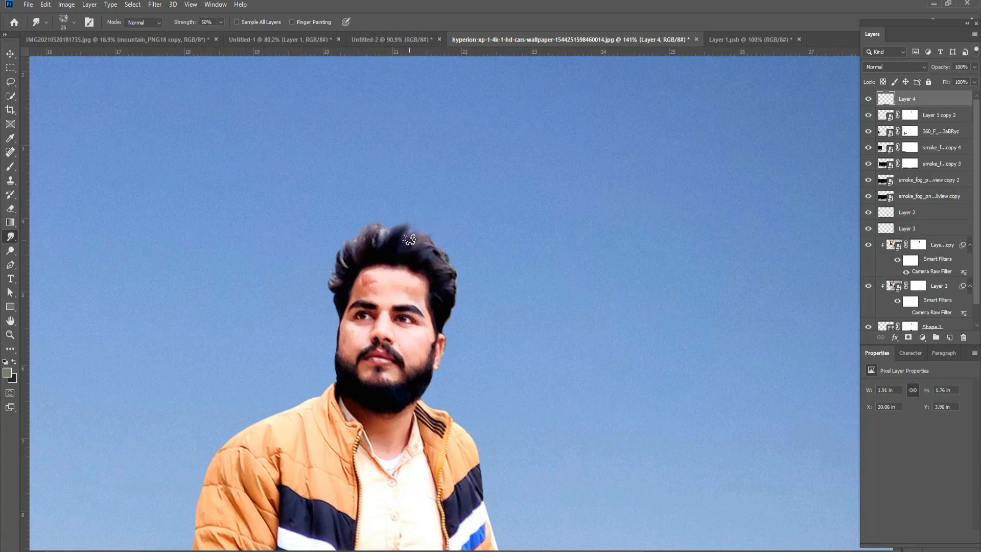
{"action": "left_click_drag", "start_coordinate": [432, 215], "coordinate": [449, 239]}
{"action": "key", "text": "bracketright"}
{"action": "key", "text": "bracketright"}
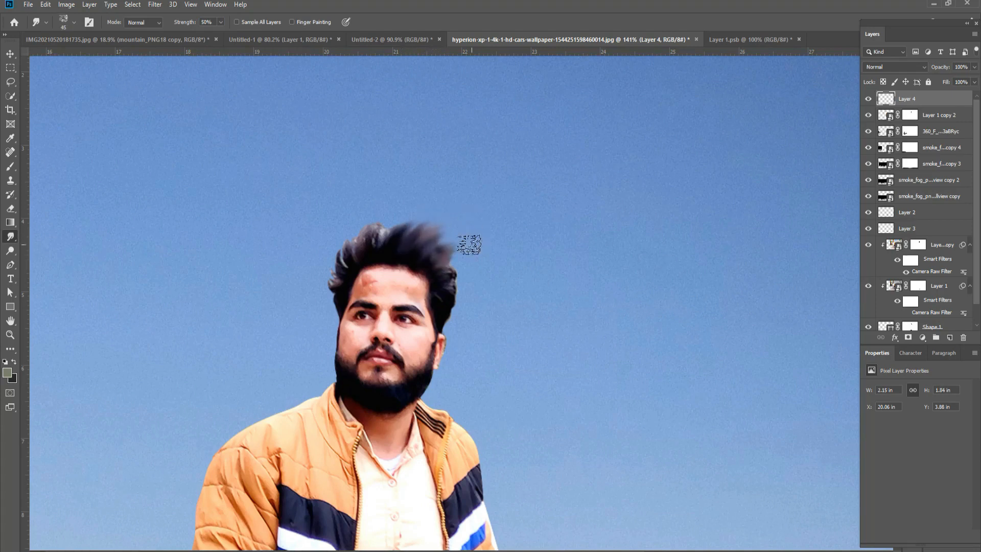
{"action": "left_click_drag", "start_coordinate": [445, 292], "coordinate": [484, 286]}
{"action": "mouse_move", "coordinate": [390, 243]}
{"action": "left_mouse_down"}
{"action": "mouse_move", "coordinate": [359, 250]}
{"action": "mouse_move", "coordinate": [393, 213]}
{"action": "mouse_move", "coordinate": [391, 250]}
{"action": "mouse_move", "coordinate": [344, 261]}
{"action": "mouse_move", "coordinate": [352, 239]}
{"action": "mouse_move", "coordinate": [374, 241]}
{"action": "mouse_move", "coordinate": [330, 284]}
{"action": "mouse_move", "coordinate": [344, 263]}
{"action": "left_mouse_up"}
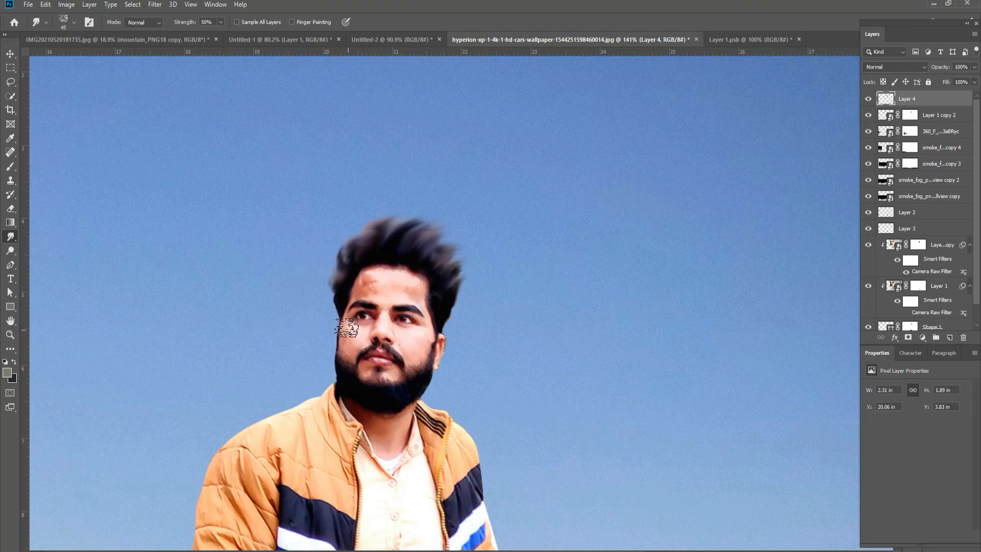
{"action": "key", "text": "ctrl+z"}
{"action": "left_click_drag", "start_coordinate": [336, 304], "coordinate": [339, 269]}
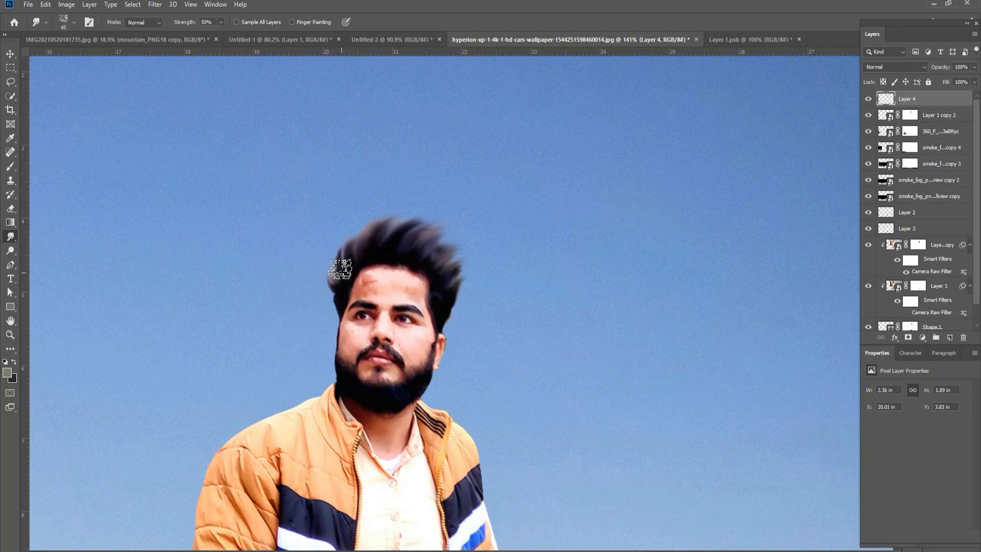
{"action": "key", "text": "ctrl+0"}
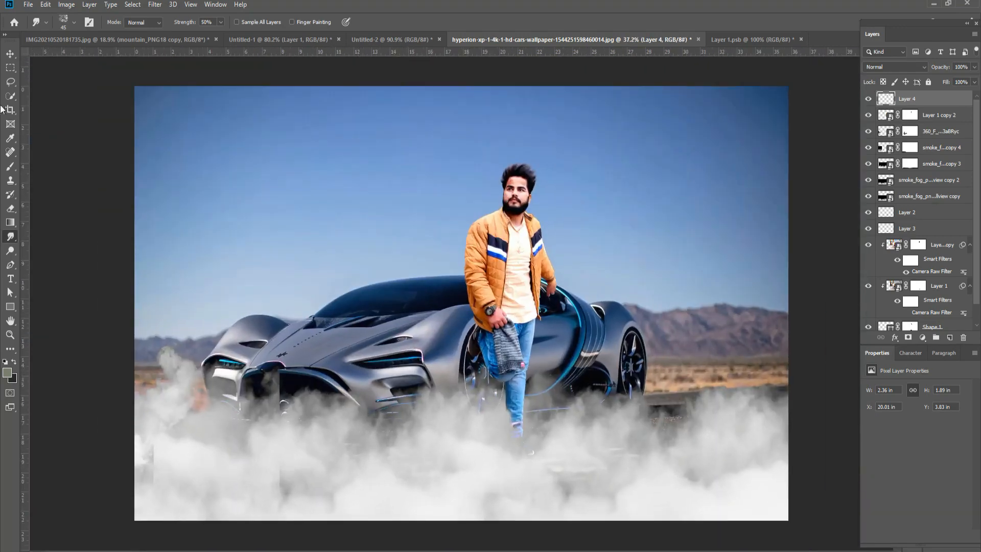
Place the pngegg (62) sunglasses image from the Photos folder on the man's face, scaled to about 2.46 in wide
{"action": "left_click", "coordinate": [10, 53]}
{"action": "mouse_move", "coordinate": [263, 550]}
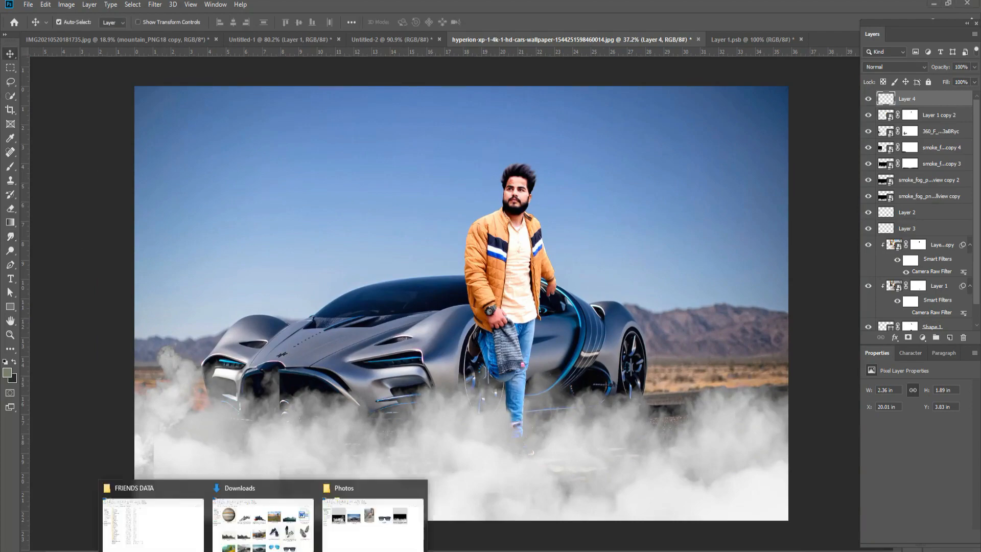
{"action": "left_click", "coordinate": [373, 522]}
{"action": "left_click_drag", "start_coordinate": [602, 202], "coordinate": [423, 340]}
{"action": "key", "text": "space"}
{"action": "left_click_drag", "start_coordinate": [275, 383], "coordinate": [536, 193]}
{"action": "scroll", "coordinate": [563, 209], "scroll_direction": "up", "scroll_amount": 5}
{"action": "key", "text": "Return"}
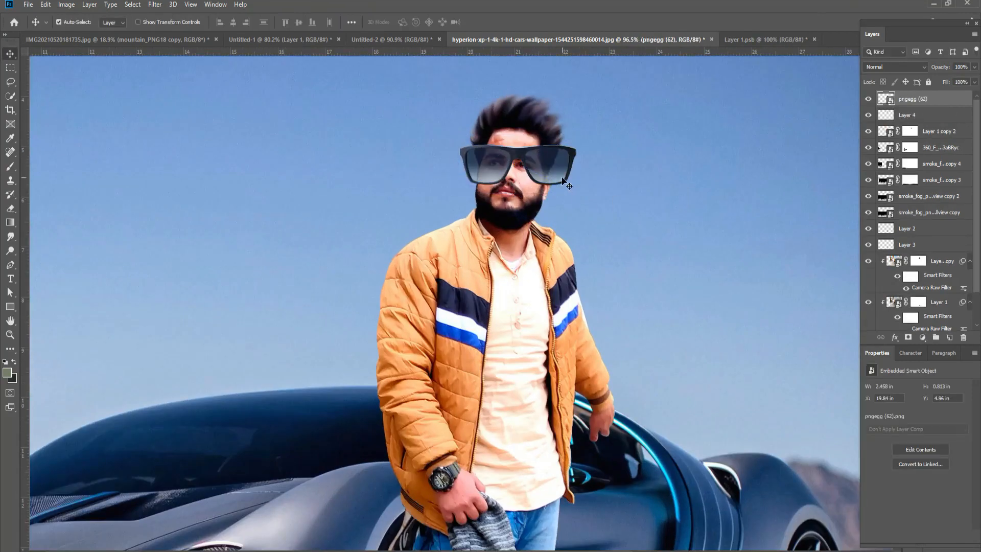
Tilt the sunglasses to match the head, scale them to about 1.46 by 0.58 in and fit them over the eyes
{"action": "key", "text": "ctrl+t"}
{"action": "left_click_drag", "start_coordinate": [593, 169], "coordinate": [591, 183]}
{"action": "left_click_drag", "start_coordinate": [587, 148], "coordinate": [532, 192]}
{"action": "scroll", "coordinate": [531, 192], "scroll_direction": "up", "scroll_amount": 3}
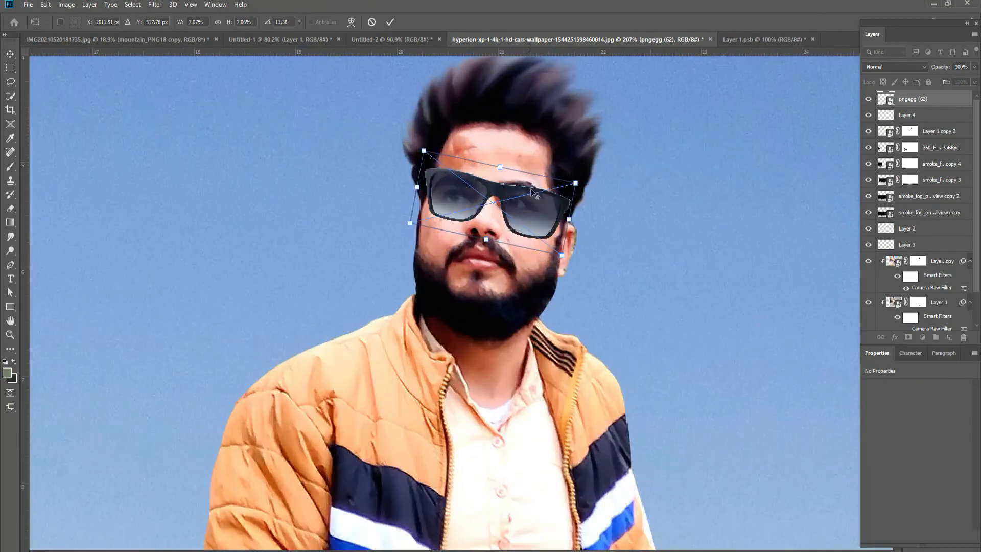
{"action": "left_click_drag", "start_coordinate": [583, 265], "coordinate": [590, 256]}
{"action": "left_click_drag", "start_coordinate": [545, 210], "coordinate": [535, 210]}
{"action": "key", "text": "Return"}
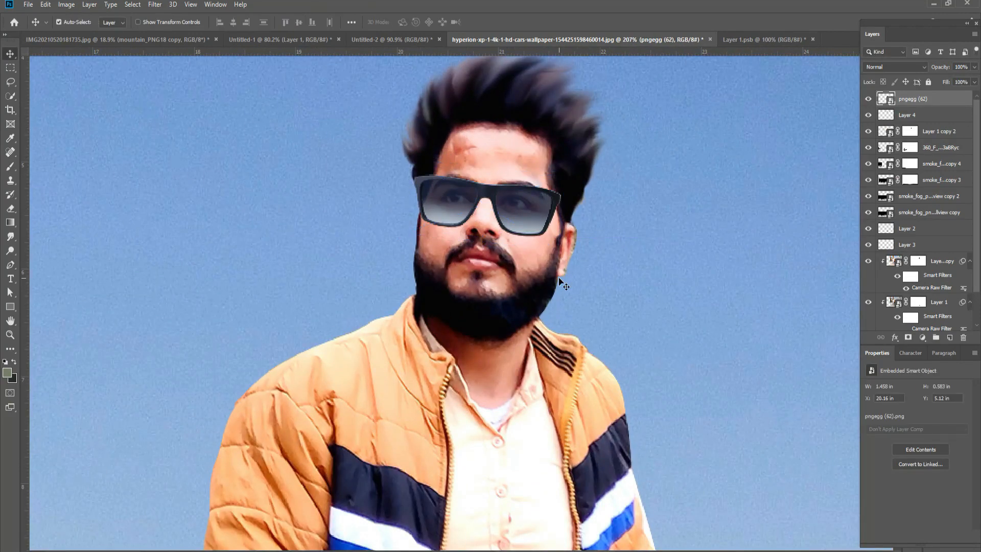
Nudge the sunglasses sideways and stretch them to about 1.46 by 0.60 in for a closer fit over the eyes
{"action": "key", "text": "Left"}
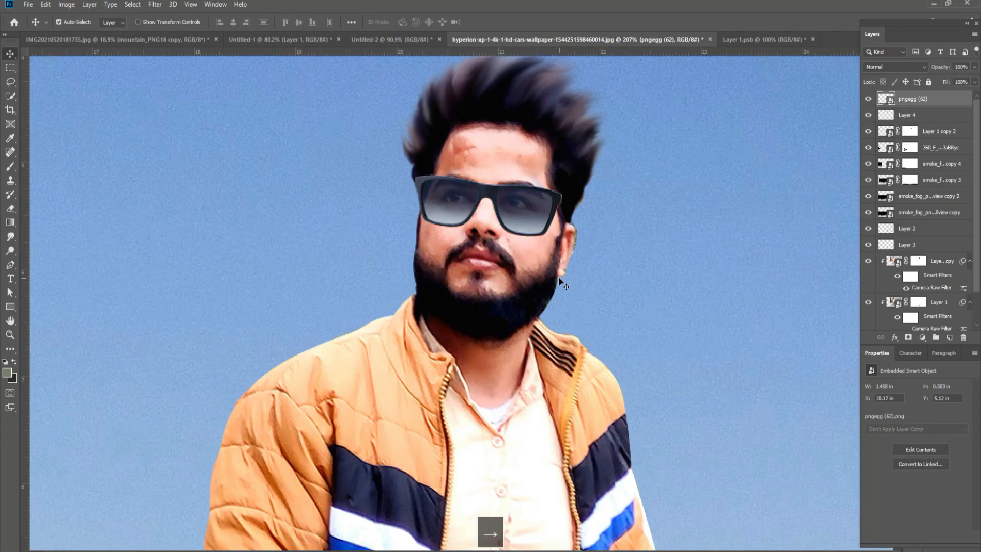
{"action": "key", "text": "ctrl+t"}
{"action": "mouse_move", "coordinate": [596, 256]}
{"action": "left_mouse_down"}
{"action": "mouse_move", "coordinate": [609, 240]}
{"action": "mouse_move", "coordinate": [594, 258]}
{"action": "left_mouse_up"}
{"action": "key", "text": "Return"}
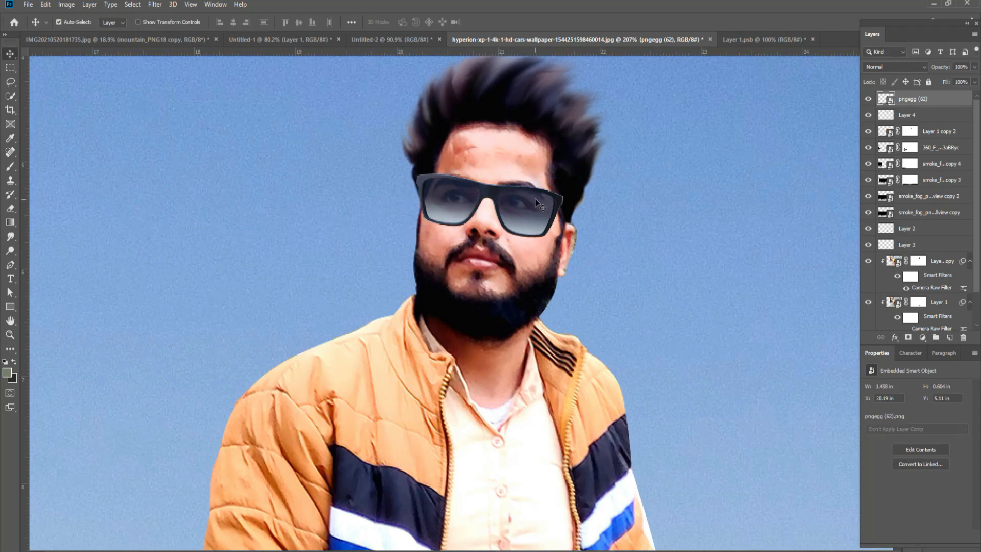
Darken the sunglasses with a Levels adjustment, raising the black input level to 28
{"action": "key", "text": "ctrl+l"}
{"action": "left_click_drag", "start_coordinate": [690, 297], "coordinate": [704, 296]}
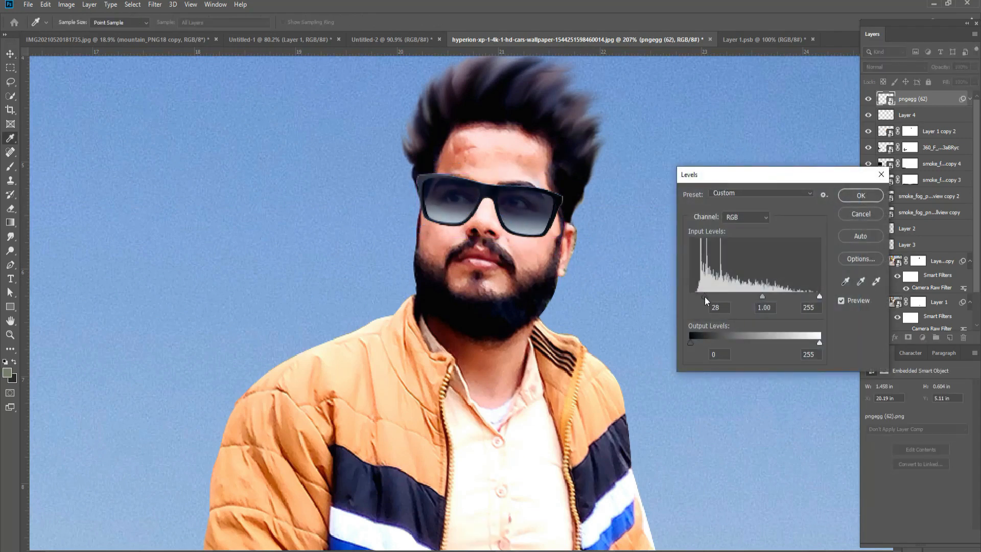
{"action": "key", "text": "Return"}
{"action": "key", "text": "ctrl+0"}
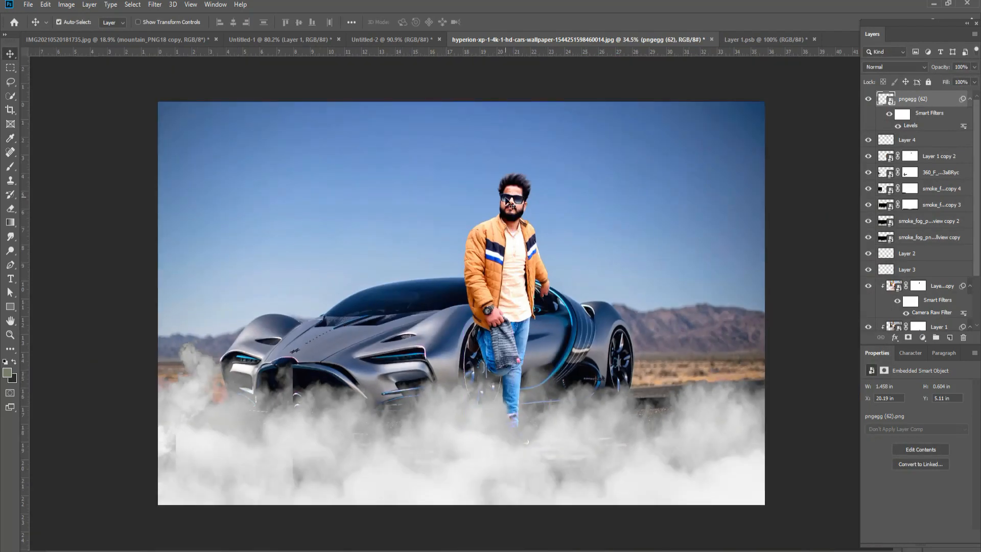
Transform the sunglasses to about 1.43 in wide so they line up with the face
{"action": "scroll", "coordinate": [508, 203], "scroll_direction": "up", "scroll_amount": 5}
{"action": "key", "text": "ctrl+t"}
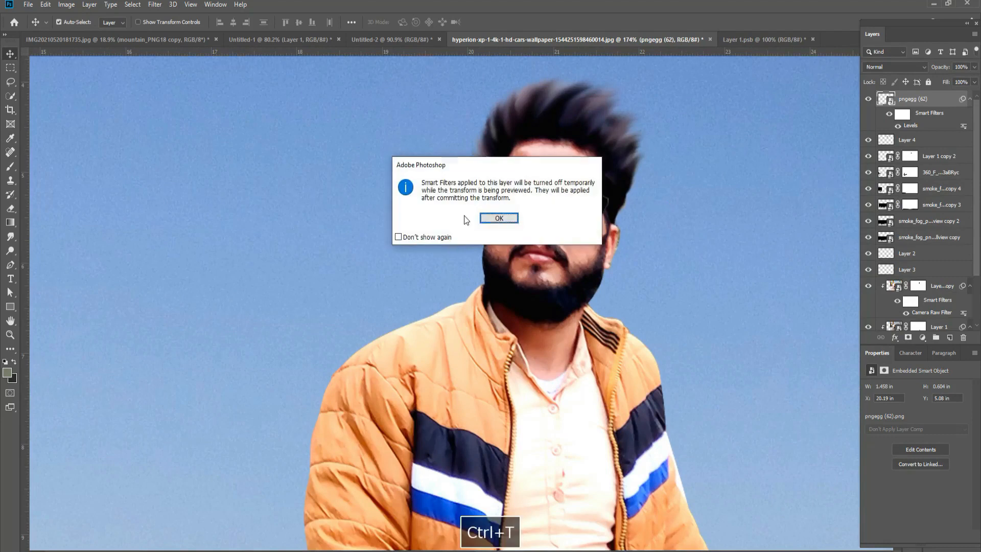
{"action": "left_click", "coordinate": [488, 220]}
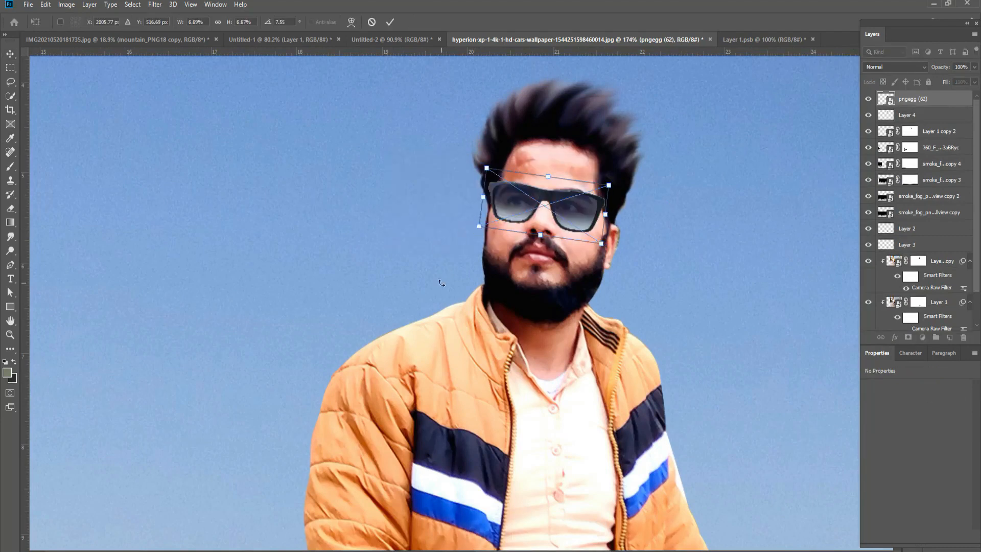
{"action": "left_click_drag", "start_coordinate": [601, 244], "coordinate": [606, 247]}
{"action": "key", "text": "Return"}
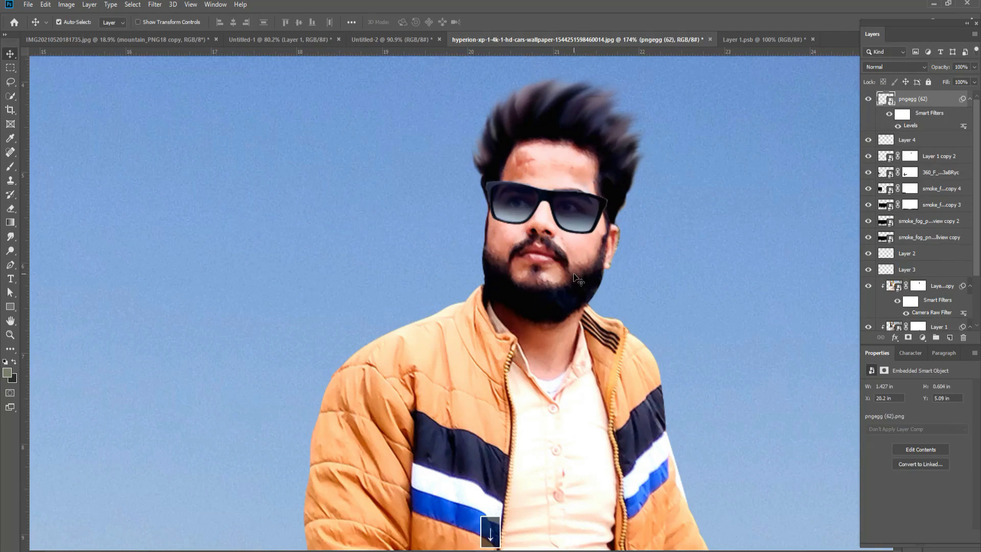
{"action": "key", "text": "ctrl+0"}
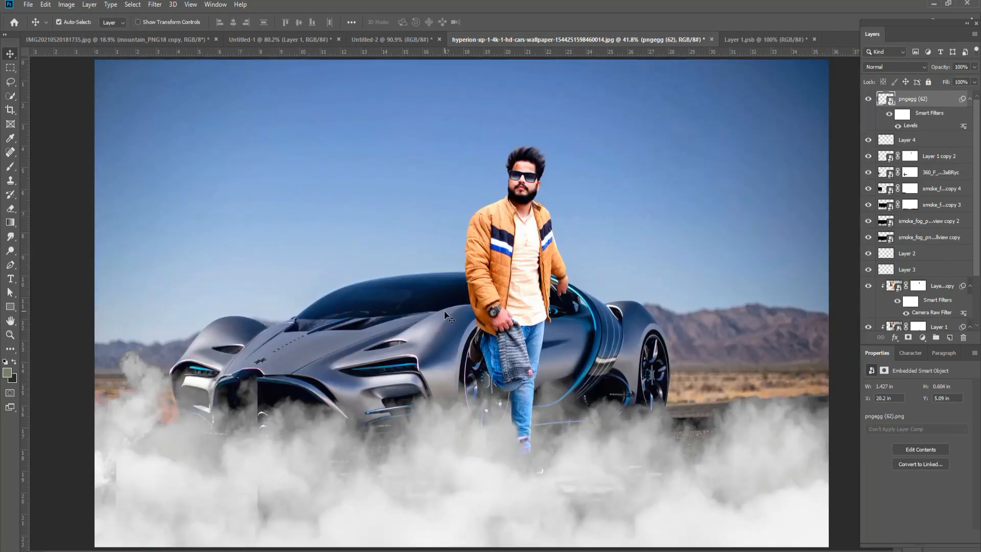
Open the contents of the Layer 1 copy 2 smart object for editing
{"action": "scroll", "coordinate": [445, 313], "scroll_direction": "up", "scroll_amount": 5}
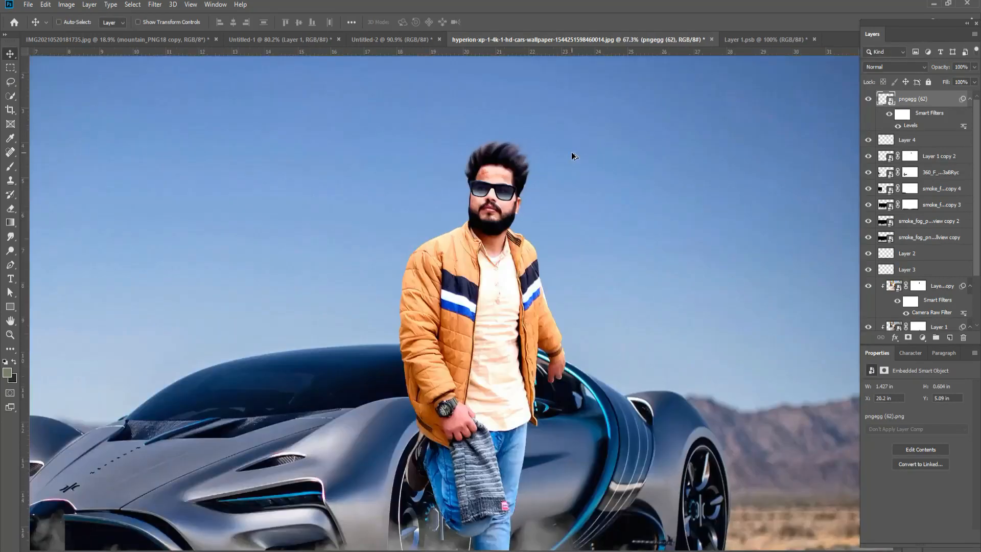
{"action": "left_click", "coordinate": [448, 315]}
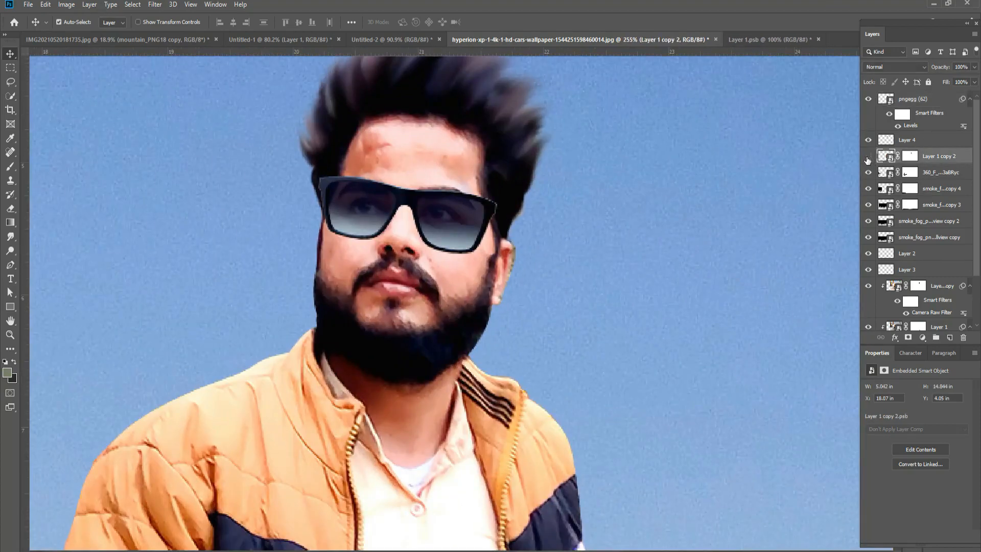
{"action": "double_click", "coordinate": [887, 159]}
Try lightening the man's cheeks with the Dodge tool, using a size 30 brush on midtones at 50% exposure
{"action": "key", "text": "j"}
{"action": "key", "text": "o"}
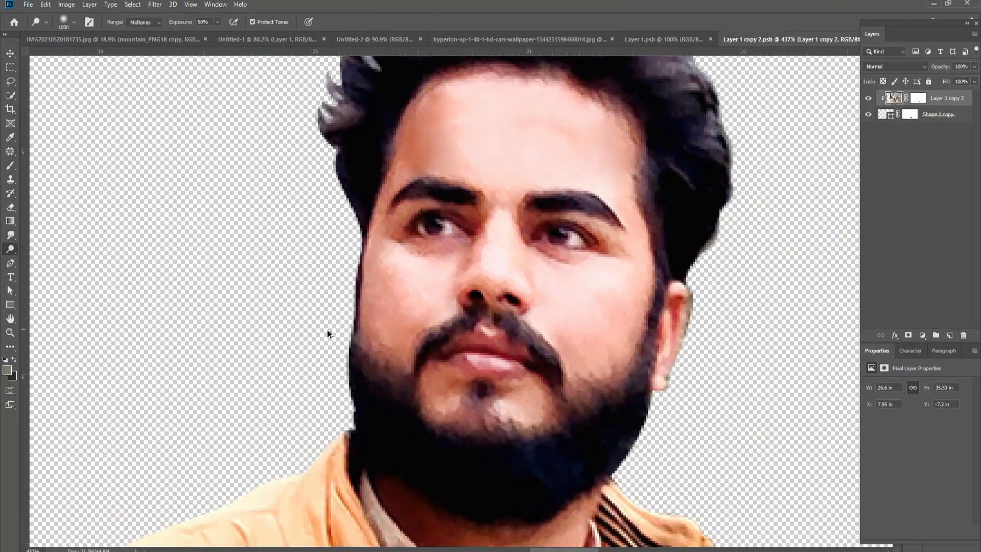
{"action": "key", "text": "bracketleft"}
{"action": "key", "text": "bracketleft"}
{"action": "key", "text": "bracketleft"}
{"action": "key", "text": "bracketleft"}
{"action": "key", "text": "bracketleft"}
{"action": "key", "text": "bracketleft"}
{"action": "key", "text": "bracketleft"}
{"action": "key", "text": "bracketleft"}
{"action": "key", "text": "bracketleft"}
{"action": "key", "text": "bracketleft"}
{"action": "key", "text": "bracketleft"}
{"action": "key", "text": "bracketleft"}
{"action": "key", "text": "bracketleft"}
{"action": "key", "text": "bracketleft"}
{"action": "key", "text": "bracketleft"}
{"action": "key", "text": "bracketleft"}
{"action": "key", "text": "bracketleft"}
{"action": "key", "text": "bracketleft"}
{"action": "key", "text": "bracketleft"}
{"action": "key", "text": "bracketleft"}
{"action": "left_click_drag", "start_coordinate": [362, 313], "coordinate": [399, 357]}
{"action": "key", "text": "bracketright"}
{"action": "key", "text": "bracketright"}
{"action": "key", "text": "bracketright"}
{"action": "key", "text": "bracketright"}
{"action": "key", "text": "bracketright"}
{"action": "key", "text": "bracketright"}
{"action": "key", "text": "bracketright"}
{"action": "key", "text": "bracketright"}
{"action": "key", "text": "bracketright"}
{"action": "left_click_drag", "start_coordinate": [399, 323], "coordinate": [382, 273]}
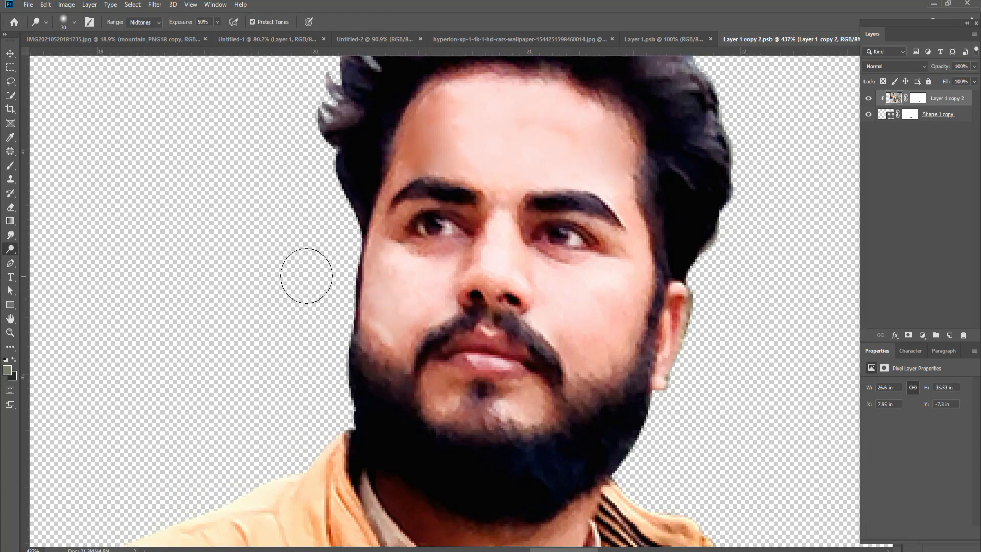
{"action": "key", "text": "ctrl+z"}
{"action": "key", "text": "ctrl+z"}
{"action": "key", "text": "ctrl+z"}
{"action": "key", "text": "ctrl+z"}
{"action": "mouse_move", "coordinate": [369, 335]}
{"action": "left_mouse_down"}
{"action": "mouse_move", "coordinate": [383, 274]}
{"action": "mouse_move", "coordinate": [394, 307]}
{"action": "mouse_move", "coordinate": [344, 278]}
{"action": "left_mouse_up"}
{"action": "mouse_move", "coordinate": [618, 355]}
{"action": "left_mouse_down"}
{"action": "mouse_move", "coordinate": [615, 335]}
{"action": "mouse_move", "coordinate": [591, 339]}
{"action": "left_mouse_up"}
{"action": "key", "text": "ctrl+z"}
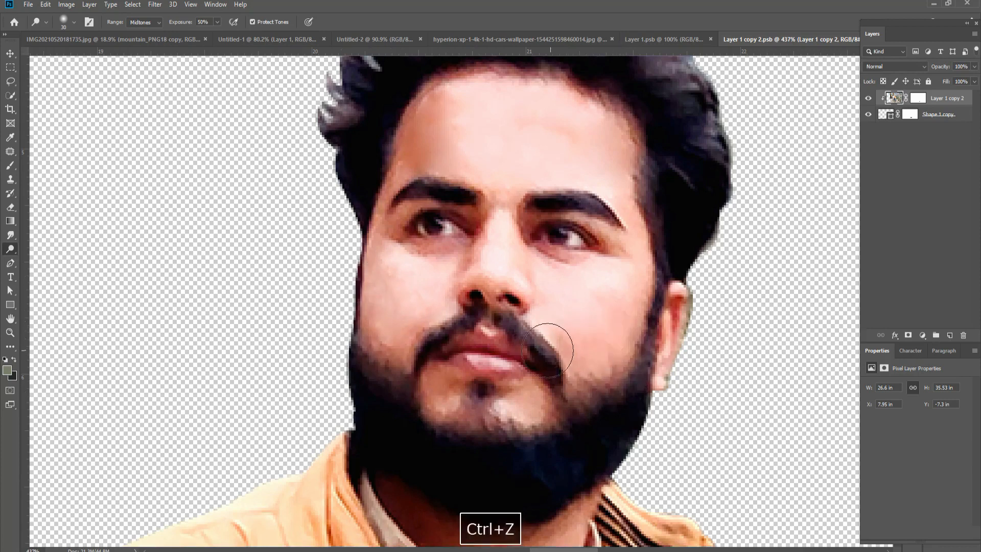
Darken the beard line on the cheek facing the camera's left with the Burn tool, brush size 7, midtones, 50% exposure
{"action": "right_click", "coordinate": [11, 249]}
{"action": "left_click", "coordinate": [41, 272]}
{"action": "key", "text": "bracketleft"}
{"action": "key", "text": "bracketleft"}
{"action": "key", "text": "bracketleft"}
{"action": "key", "text": "bracketleft"}
{"action": "key", "text": "bracketleft"}
{"action": "key", "text": "bracketleft"}
{"action": "key", "text": "bracketleft"}
{"action": "key", "text": "bracketleft"}
{"action": "key", "text": "bracketleft"}
{"action": "key", "text": "bracketleft"}
{"action": "key", "text": "bracketleft"}
{"action": "key", "text": "bracketleft"}
{"action": "key", "text": "bracketleft"}
{"action": "key", "text": "bracketleft"}
{"action": "key", "text": "bracketleft"}
{"action": "key", "text": "bracketleft"}
{"action": "key", "text": "bracketleft"}
{"action": "key", "text": "bracketleft"}
{"action": "key", "text": "bracketleft"}
{"action": "key", "text": "bracketleft"}
{"action": "key", "text": "bracketleft"}
{"action": "mouse_move", "coordinate": [385, 362]}
{"action": "left_mouse_down"}
{"action": "mouse_move", "coordinate": [356, 323]}
{"action": "mouse_move", "coordinate": [401, 376]}
{"action": "mouse_move", "coordinate": [361, 326]}
{"action": "left_mouse_up"}
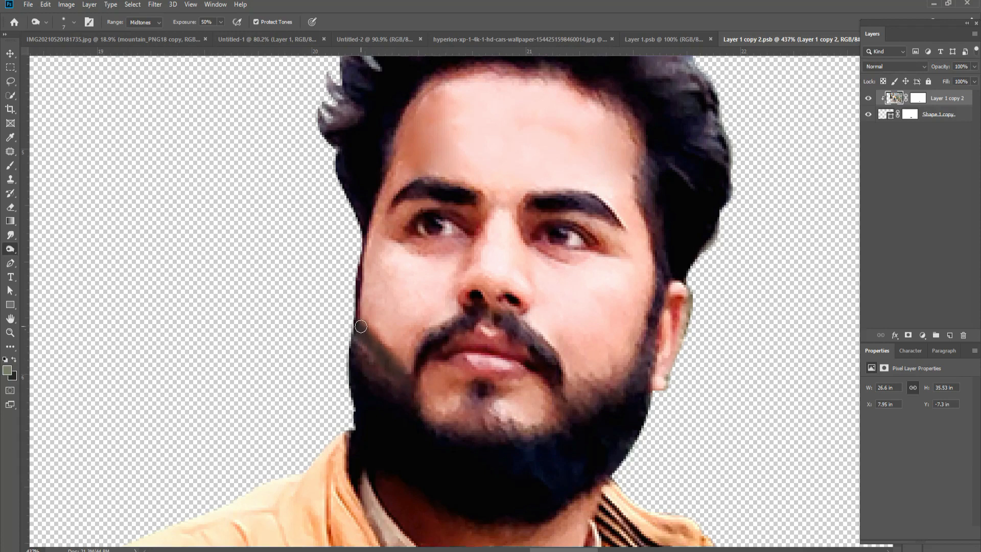
Burn the beard beside both mouth corners and along the opposite cheek to define its edge
{"action": "left_click_drag", "start_coordinate": [415, 375], "coordinate": [420, 406]}
{"action": "left_click_drag", "start_coordinate": [417, 372], "coordinate": [430, 431]}
{"action": "mouse_move", "coordinate": [553, 409]}
{"action": "left_mouse_down"}
{"action": "mouse_move", "coordinate": [551, 388]}
{"action": "mouse_move", "coordinate": [557, 411]}
{"action": "left_mouse_up"}
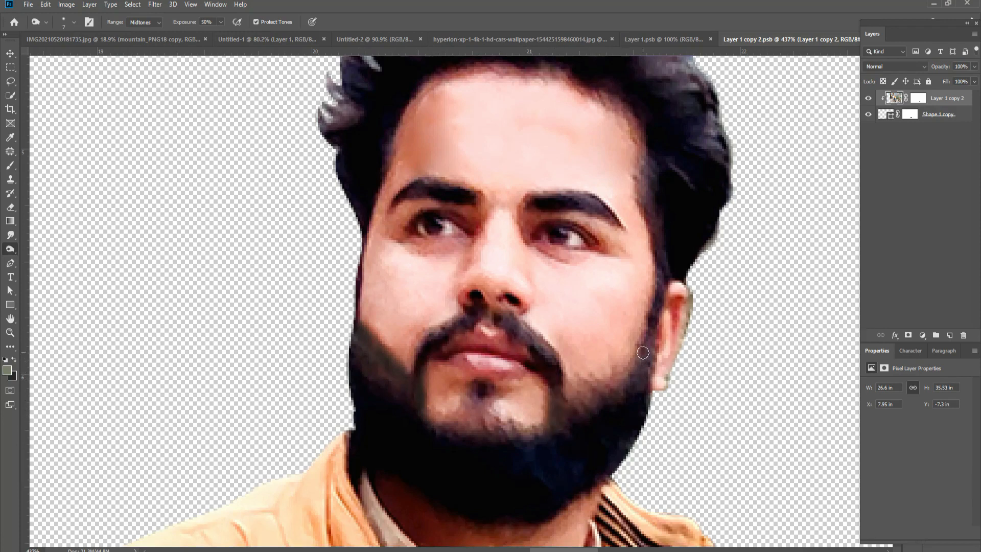
{"action": "mouse_move", "coordinate": [638, 364]}
{"action": "left_mouse_down"}
{"action": "mouse_move", "coordinate": [578, 389]}
{"action": "mouse_move", "coordinate": [571, 406]}
{"action": "mouse_move", "coordinate": [649, 355]}
{"action": "mouse_move", "coordinate": [580, 403]}
{"action": "left_mouse_up"}
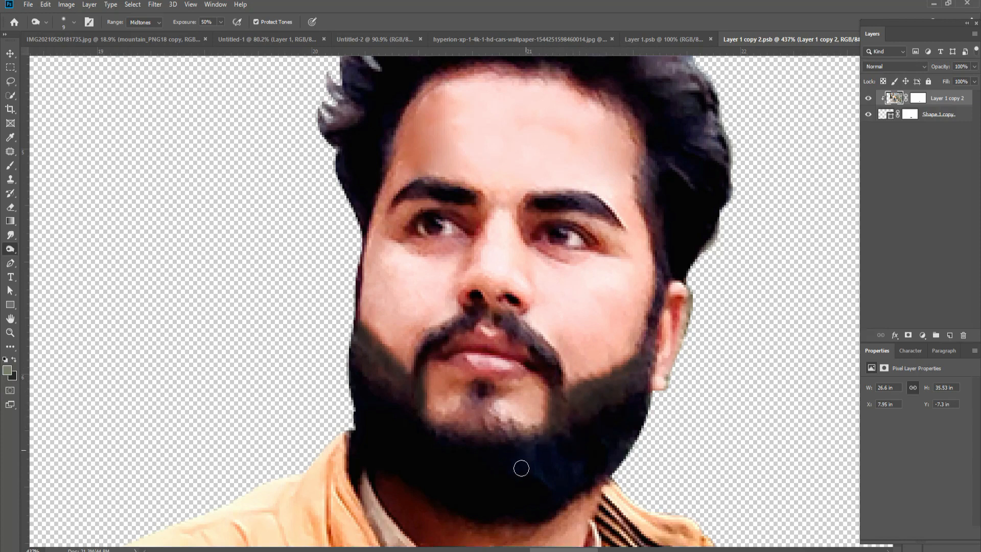
Check the darkened beard, then save and close the smart object to update the car composite
{"action": "scroll", "coordinate": [469, 294], "scroll_direction": "down", "scroll_amount": 8}
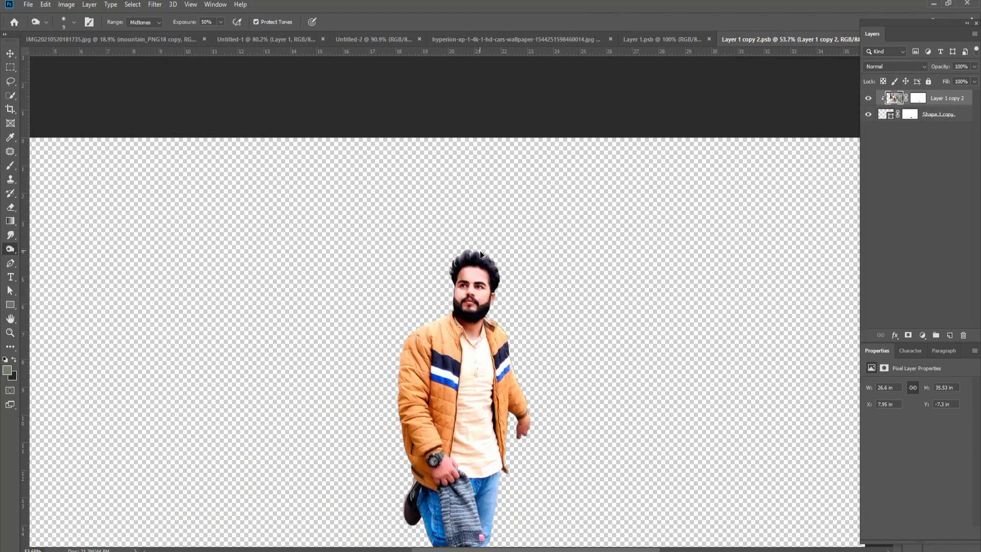
{"action": "scroll", "coordinate": [489, 300], "scroll_direction": "up", "scroll_amount": 5}
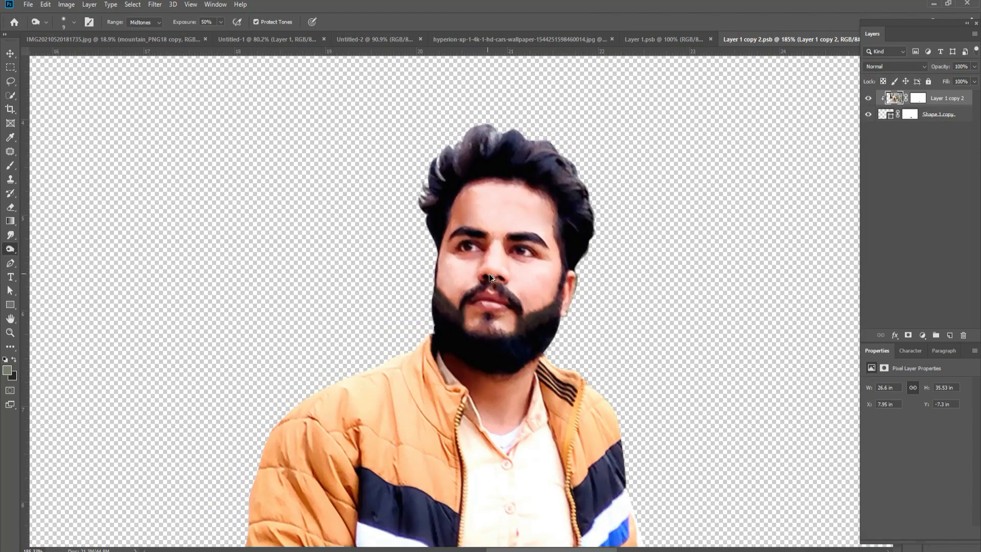
{"action": "scroll", "coordinate": [574, 281], "scroll_direction": "down", "scroll_amount": 6}
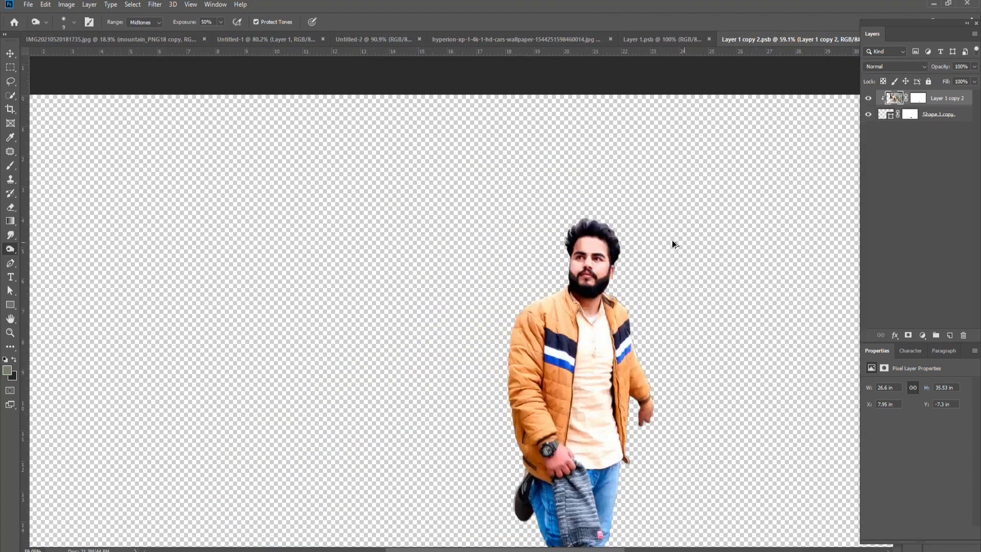
{"action": "key", "text": "ctrl+s"}
{"action": "key", "text": "ctrl+w"}
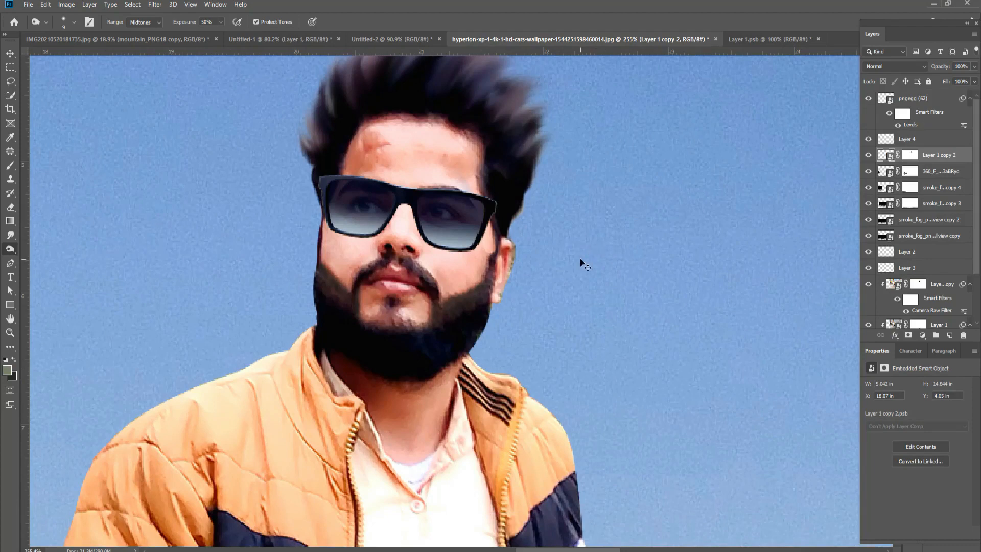
Select all layers of the composite from the sunglasses down and merge them into a single background layer
{"action": "key", "text": "ctrl+0"}
{"action": "key", "text": "v"}
{"action": "scroll", "coordinate": [469, 256], "scroll_direction": "down", "scroll_amount": 1}
{"action": "scroll", "coordinate": [523, 141], "scroll_direction": "up", "scroll_amount": 3}
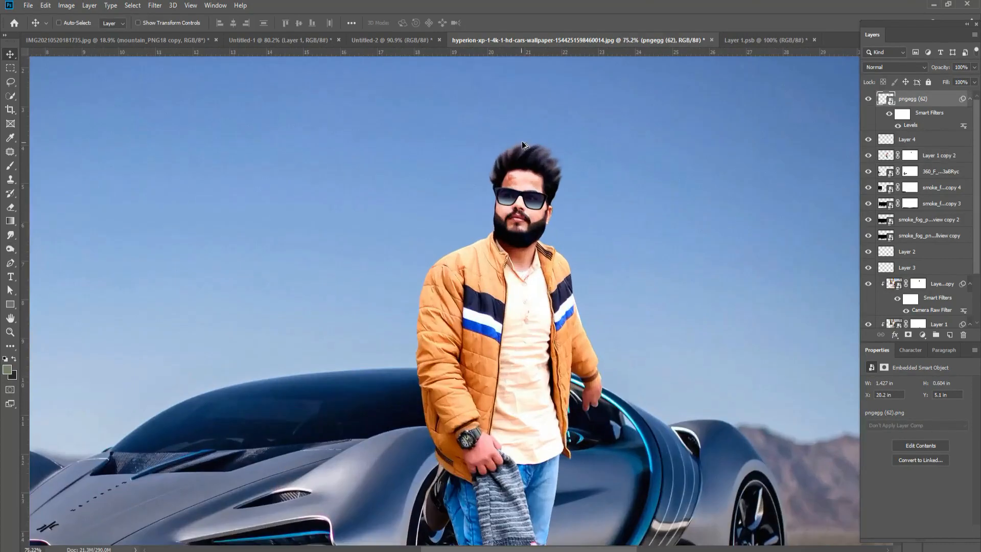
{"action": "scroll", "coordinate": [908, 286], "scroll_direction": "down", "scroll_amount": 2}
{"action": "left_click", "coordinate": [927, 326]}
{"action": "scroll", "coordinate": [926, 230], "scroll_direction": "up", "scroll_amount": 2}
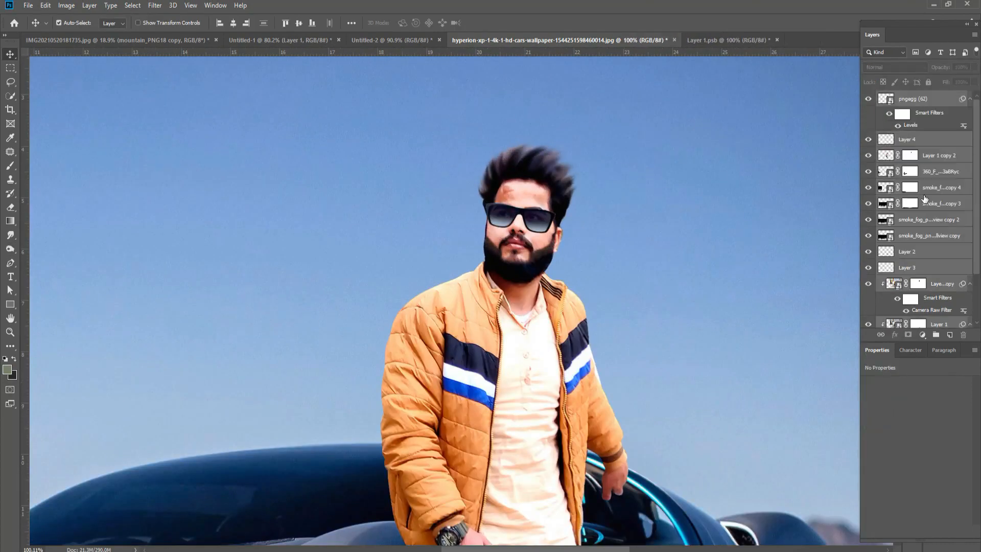
{"action": "key", "text": "ctrl+e"}
Outline the red blemish on the forehead with the Lasso and patch it with clean skin using the Patch tool
{"action": "scroll", "coordinate": [532, 188], "scroll_direction": "up", "scroll_amount": 5}
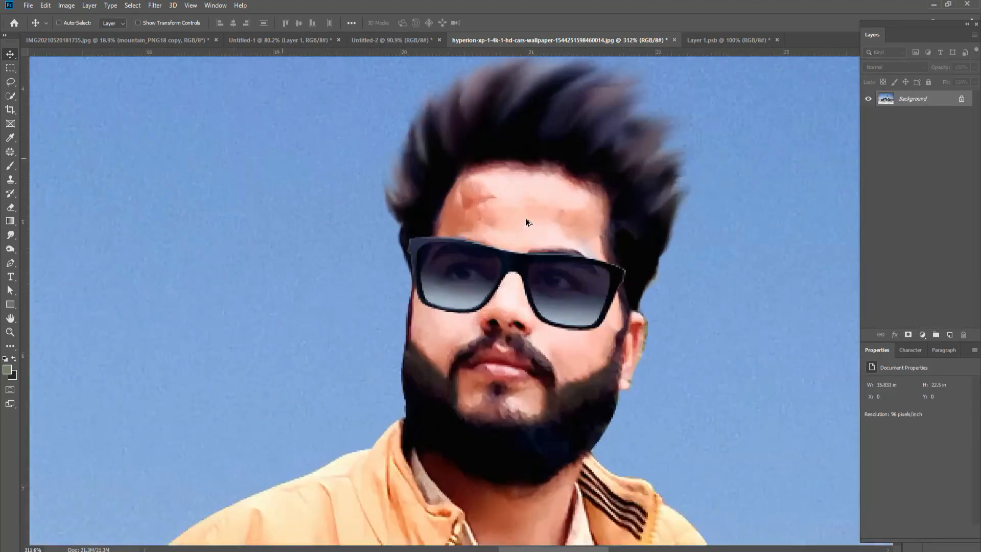
{"action": "scroll", "coordinate": [436, 194], "scroll_direction": "down", "scroll_amount": 2}
{"action": "left_click", "coordinate": [10, 153]}
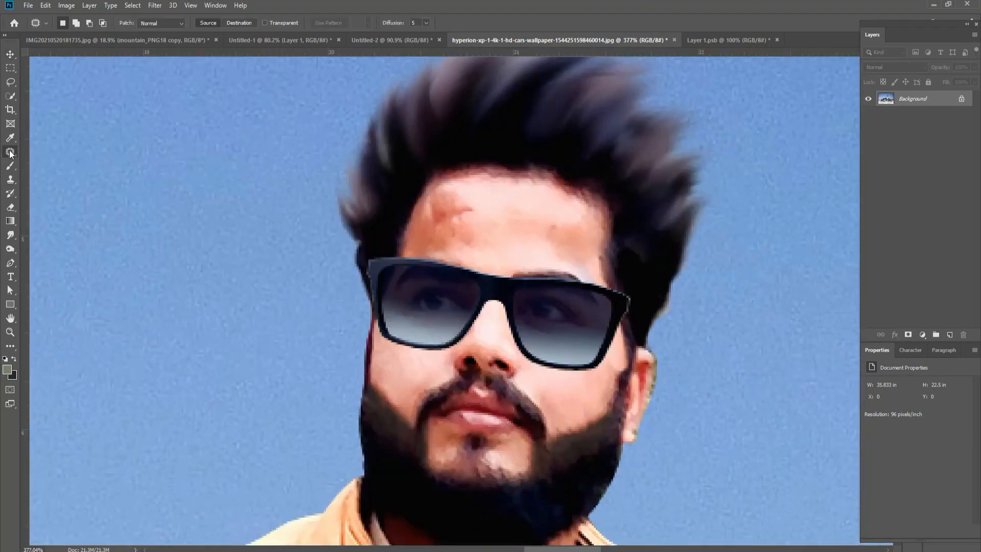
{"action": "left_click", "coordinate": [10, 82]}
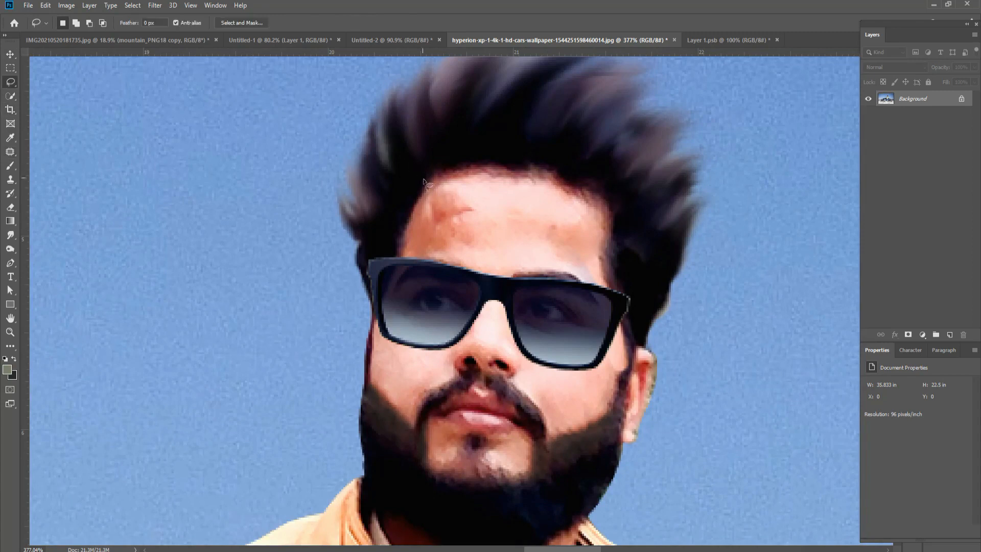
{"action": "mouse_move", "coordinate": [420, 209]}
{"action": "left_mouse_down"}
{"action": "mouse_move", "coordinate": [433, 194]}
{"action": "mouse_move", "coordinate": [495, 236]}
{"action": "mouse_move", "coordinate": [516, 207]}
{"action": "left_mouse_up"}
{"action": "key", "text": "j"}
{"action": "key", "text": "ctrl+d"}
Patch the remaining discoloured areas of the forehead with nearby clean skin, deselecting after each patch
{"action": "left_click_drag", "start_coordinate": [539, 224], "coordinate": [487, 242]}
{"action": "key", "text": "ctrl+d"}
{"action": "mouse_move", "coordinate": [525, 200]}
{"action": "left_mouse_down"}
{"action": "mouse_move", "coordinate": [537, 239]}
{"action": "mouse_move", "coordinate": [510, 225]}
{"action": "left_mouse_up"}
{"action": "left_click_drag", "start_coordinate": [532, 229], "coordinate": [500, 252]}
{"action": "key", "text": "ctrl+d"}
{"action": "mouse_move", "coordinate": [530, 202]}
{"action": "left_mouse_down"}
{"action": "mouse_move", "coordinate": [517, 225]}
{"action": "mouse_move", "coordinate": [540, 248]}
{"action": "left_mouse_up"}
{"action": "key", "text": "ctrl+d"}
{"action": "mouse_move", "coordinate": [567, 215]}
{"action": "left_mouse_down"}
{"action": "mouse_move", "coordinate": [592, 263]}
{"action": "mouse_move", "coordinate": [566, 265]}
{"action": "mouse_move", "coordinate": [586, 224]}
{"action": "mouse_move", "coordinate": [558, 256]}
{"action": "mouse_move", "coordinate": [511, 244]}
{"action": "left_mouse_up"}
{"action": "key", "text": "ctrl+d"}
{"action": "key", "text": "ctrl+d"}
Heal the small forehead spots with the Spot Healing Brush at size 15, undoing the last stroke near the hairline
{"action": "right_click", "coordinate": [10, 151]}
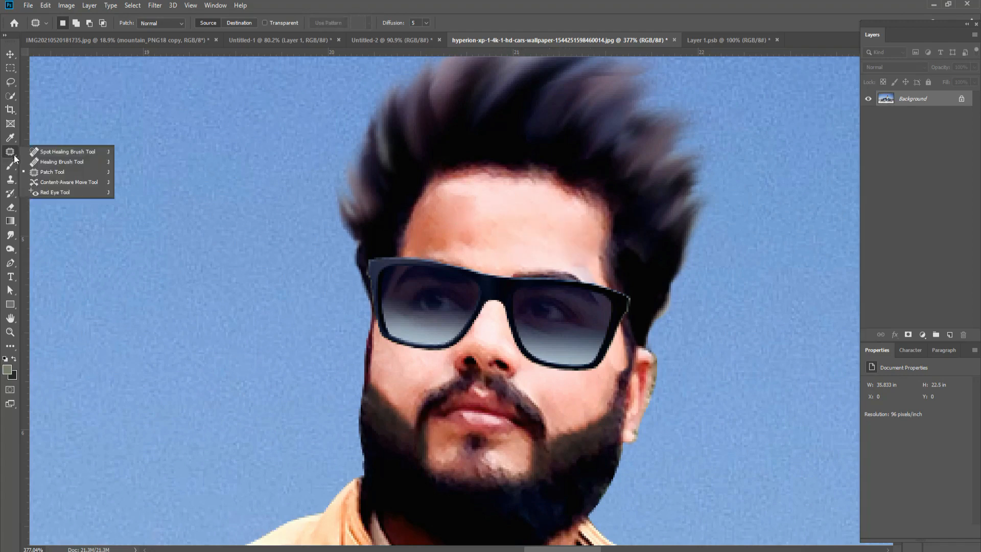
{"action": "left_click", "coordinate": [38, 156]}
{"action": "right_click", "coordinate": [11, 152]}
{"action": "left_click", "coordinate": [41, 150]}
{"action": "left_click", "coordinate": [473, 234]}
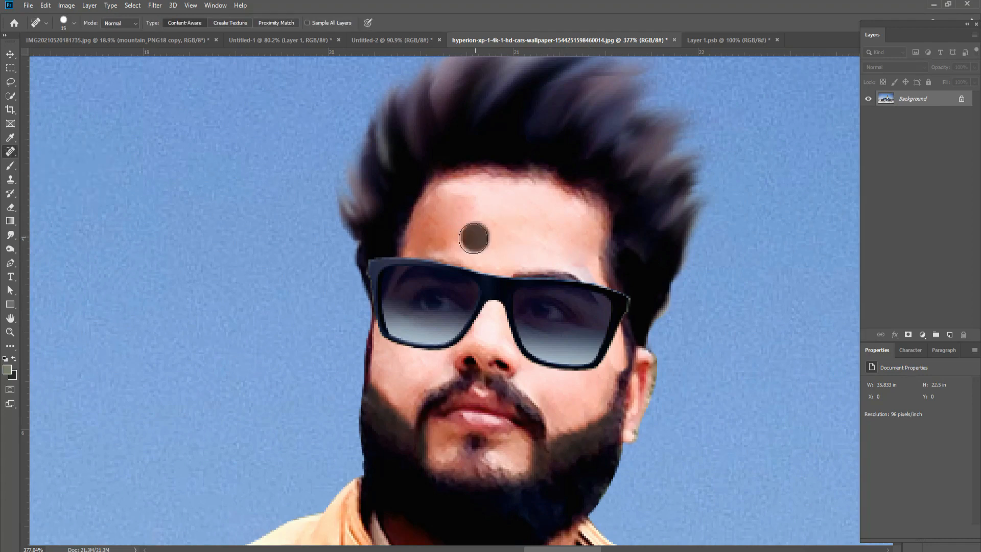
{"action": "left_click", "coordinate": [578, 239]}
{"action": "left_click", "coordinate": [583, 245]}
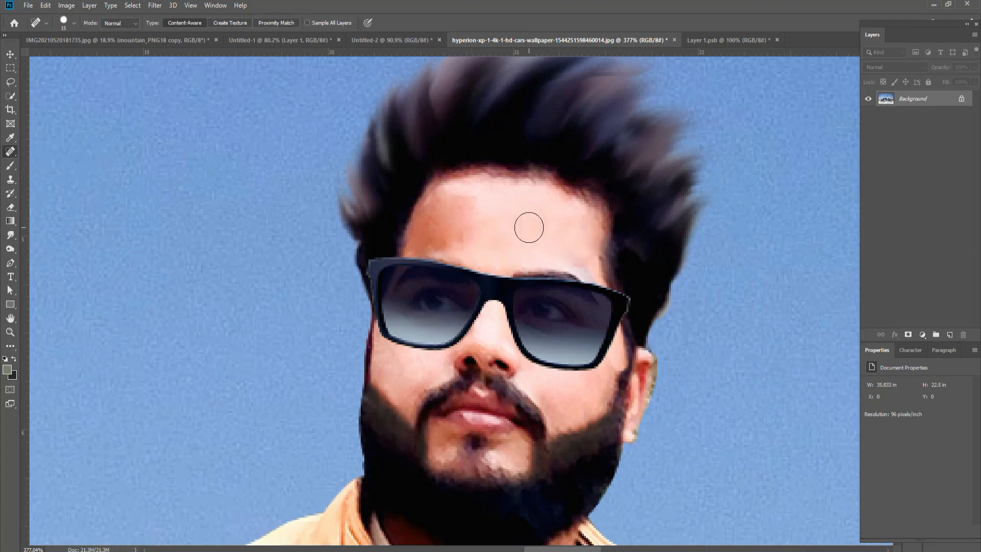
{"action": "left_click", "coordinate": [520, 227]}
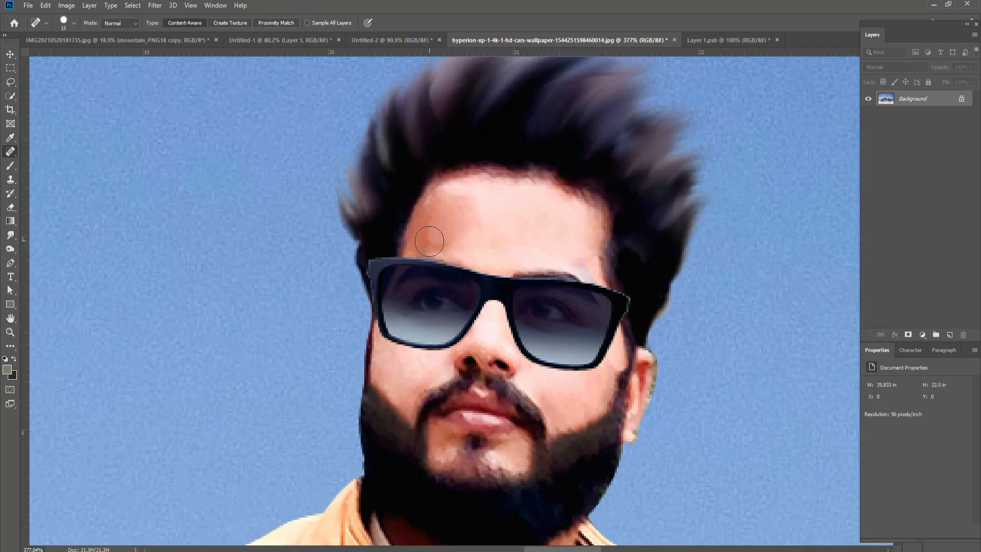
{"action": "left_click", "coordinate": [422, 231]}
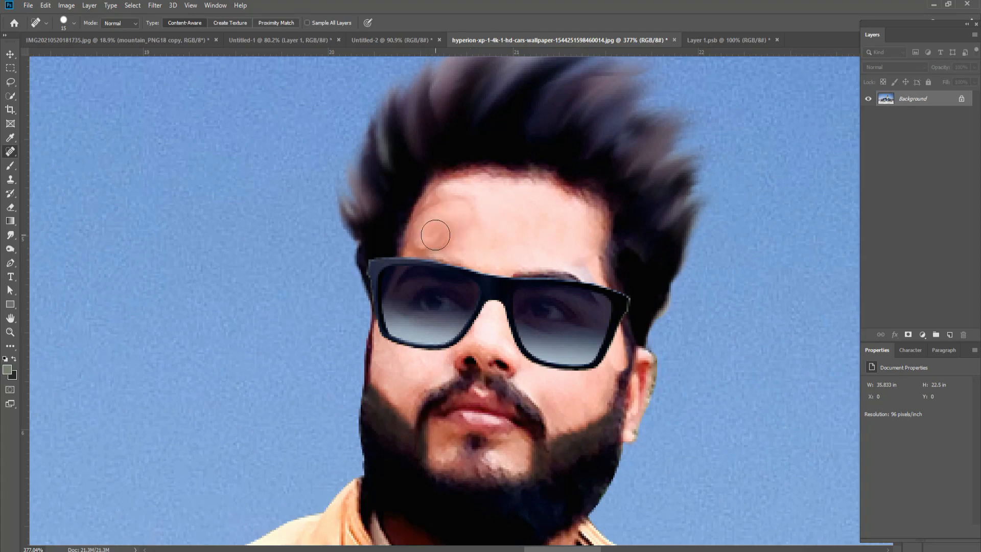
{"action": "key", "text": "ctrl+z"}
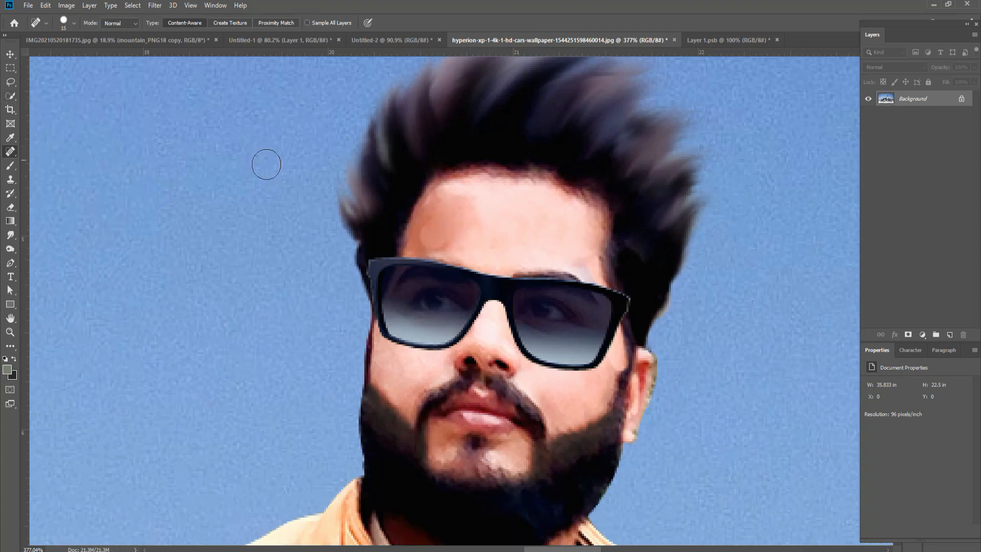
Try to cover the dark forehead patch near the temple with the Clone Stamp tool
{"action": "key", "text": "s"}
{"action": "scroll", "coordinate": [443, 210], "scroll_direction": "up", "scroll_amount": 2}
{"action": "scroll", "coordinate": [435, 212], "scroll_direction": "down", "scroll_amount": 1}
{"action": "left_click_drag", "start_coordinate": [426, 224], "coordinate": [415, 231]}
{"action": "key", "text": "ctrl+z"}
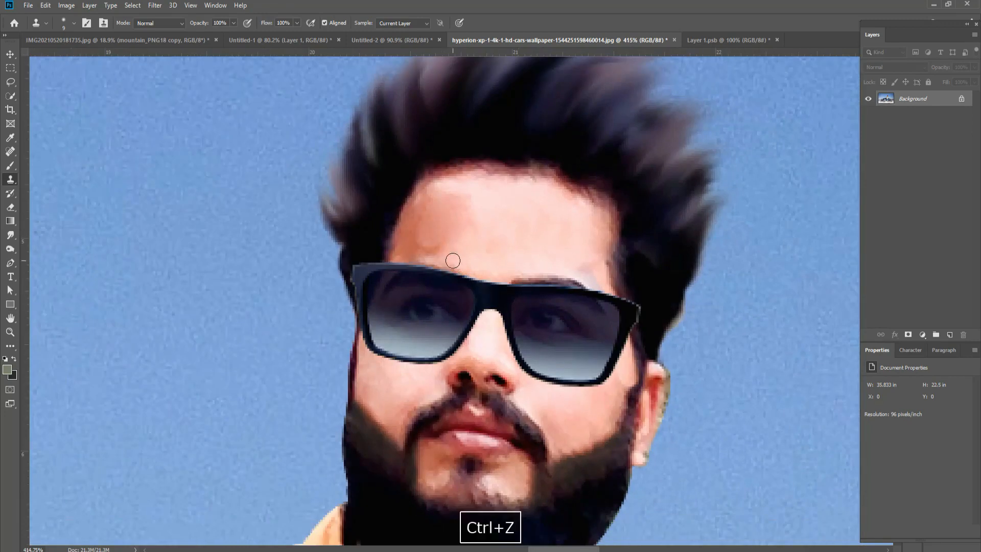
Select the uneven forehead skin above the sunglasses with the Lasso and blend it using the Patch tool
{"action": "left_click", "coordinate": [10, 81]}
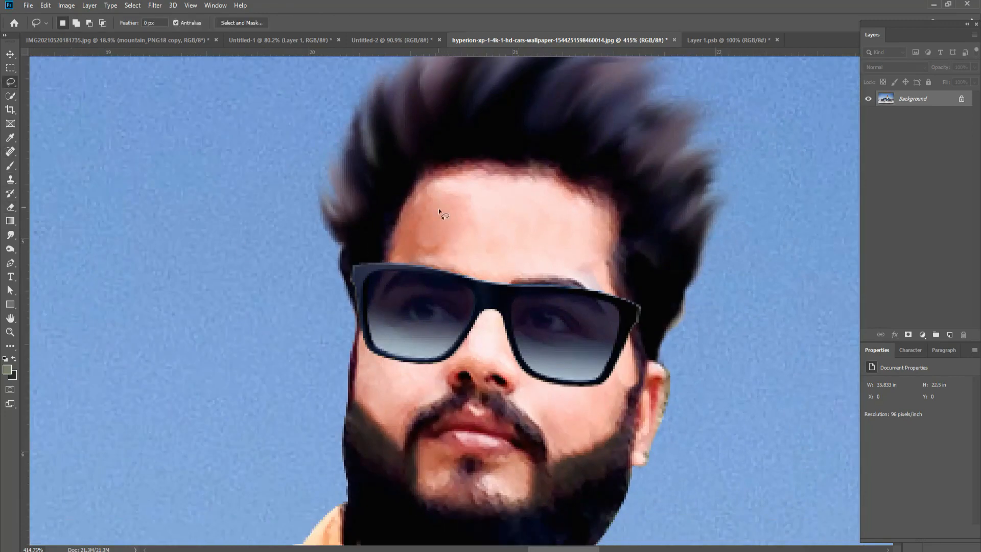
{"action": "mouse_move", "coordinate": [461, 253]}
{"action": "left_mouse_down"}
{"action": "mouse_move", "coordinate": [500, 232]}
{"action": "mouse_move", "coordinate": [506, 240]}
{"action": "left_mouse_up"}
{"action": "left_click", "coordinate": [10, 151]}
{"action": "left_click", "coordinate": [46, 172]}
{"action": "key", "text": "ctrl+d"}
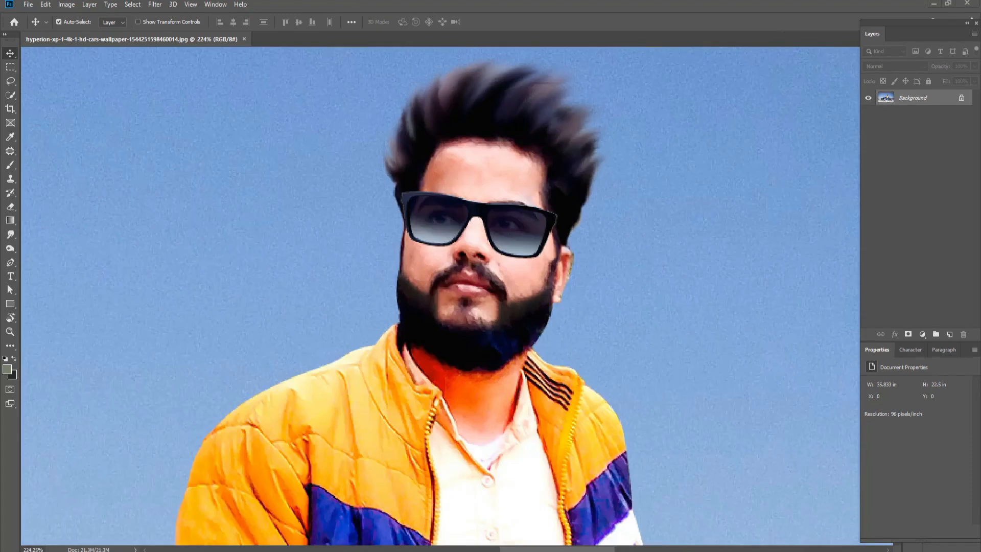
{"action": "scroll", "coordinate": [550, 196], "scroll_direction": "down", "scroll_amount": 10}
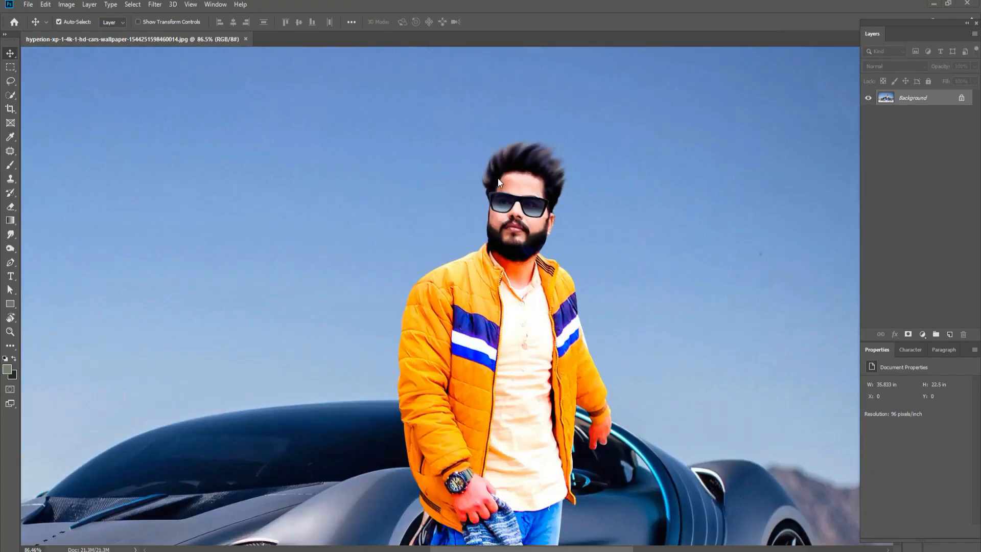
Duplicate the flattened image layer and patch out the vertical smoke seam near the image's left edge, then deselect
{"action": "scroll", "coordinate": [171, 511], "scroll_direction": "up", "scroll_amount": 6}
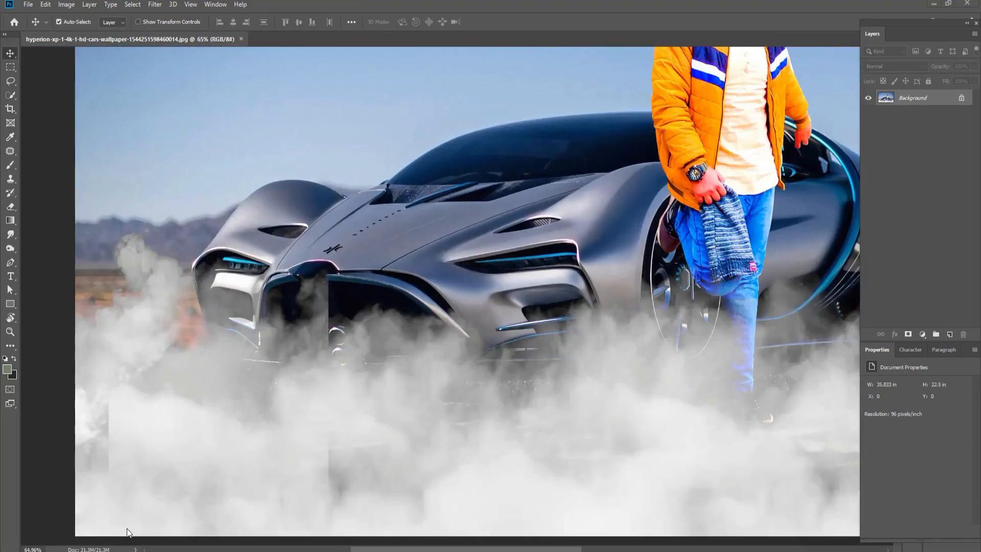
{"action": "key", "text": "space"}
{"action": "left_click_drag", "start_coordinate": [269, 441], "coordinate": [308, 407]}
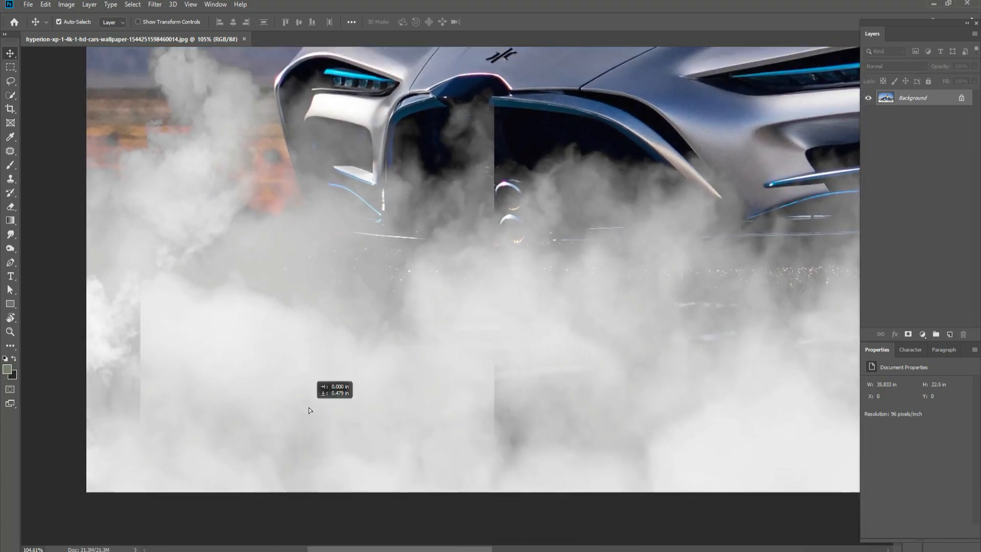
{"action": "left_click", "coordinate": [10, 152]}
{"action": "mouse_move", "coordinate": [133, 259]}
{"action": "left_mouse_down"}
{"action": "mouse_move", "coordinate": [160, 436]}
{"action": "mouse_move", "coordinate": [118, 417]}
{"action": "left_mouse_up"}
{"action": "key", "text": "ctrl+d"}
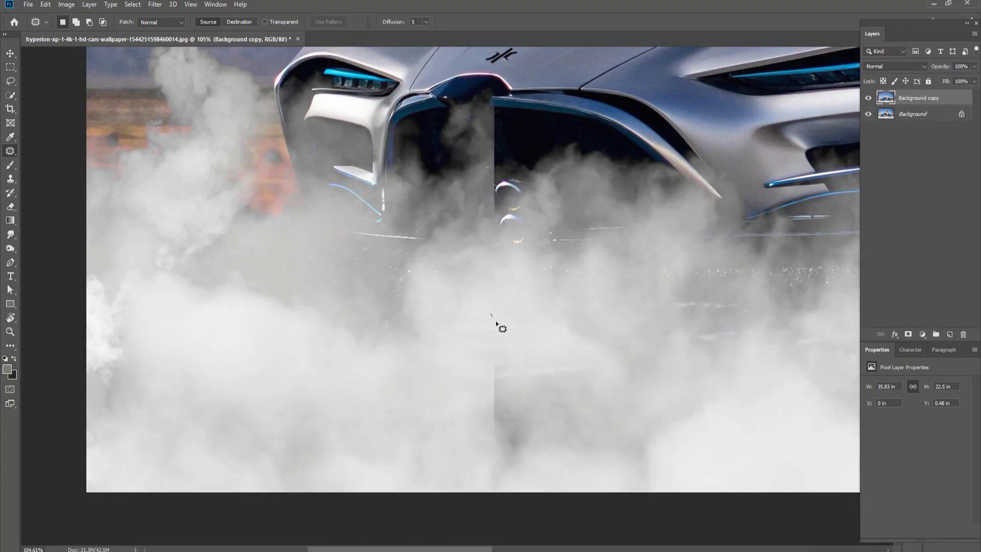
Patch the vertical seam in the smoke below the car's front grille with nearby smoke and deselect
{"action": "scroll", "coordinate": [533, 153], "scroll_direction": "down", "scroll_amount": 1, "text": "alt"}
{"action": "left_click_drag", "start_coordinate": [450, 181], "coordinate": [460, 280]}
{"action": "key", "text": "ctrl+d"}
{"action": "scroll", "coordinate": [415, 270], "scroll_direction": "down", "scroll_amount": 1, "text": "alt"}
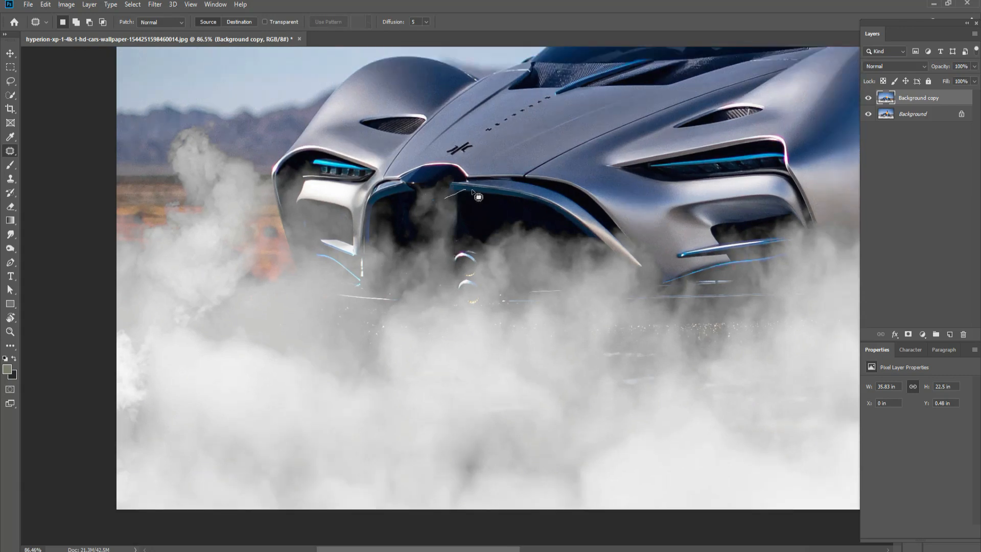
Patch the remaining hard smoke edge inside the car's front grille and deselect
{"action": "left_click_drag", "start_coordinate": [442, 240], "coordinate": [447, 196]}
{"action": "left_click_drag", "start_coordinate": [472, 224], "coordinate": [544, 291]}
{"action": "key", "text": "ctrl+d"}
{"action": "scroll", "coordinate": [289, 305], "scroll_direction": "down", "scroll_amount": 9}
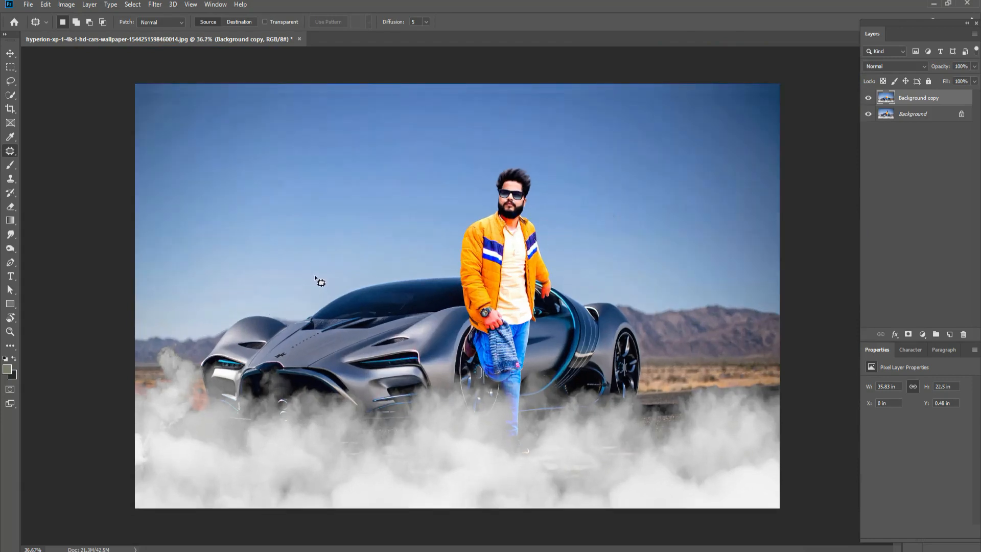
Flip the duplicated image layer horizontally with Free Transform and move it up to fit the canvas
{"action": "scroll", "coordinate": [455, 296], "scroll_direction": "up", "scroll_amount": 1}
{"action": "key", "text": "v"}
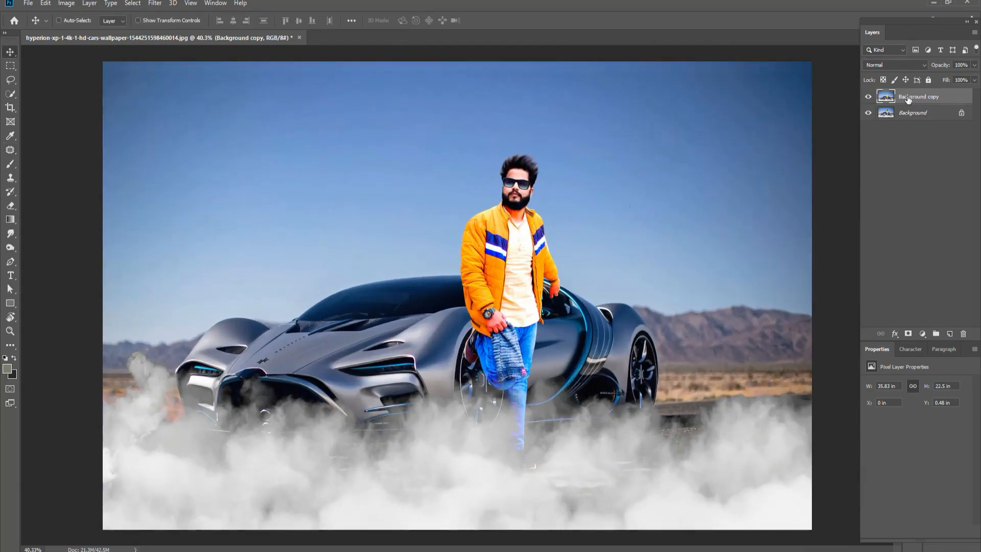
{"action": "key", "text": "ctrl+t"}
{"action": "right_click", "coordinate": [642, 154]}
{"action": "left_click", "coordinate": [669, 286]}
{"action": "left_click_drag", "start_coordinate": [511, 395], "coordinate": [511, 386]}
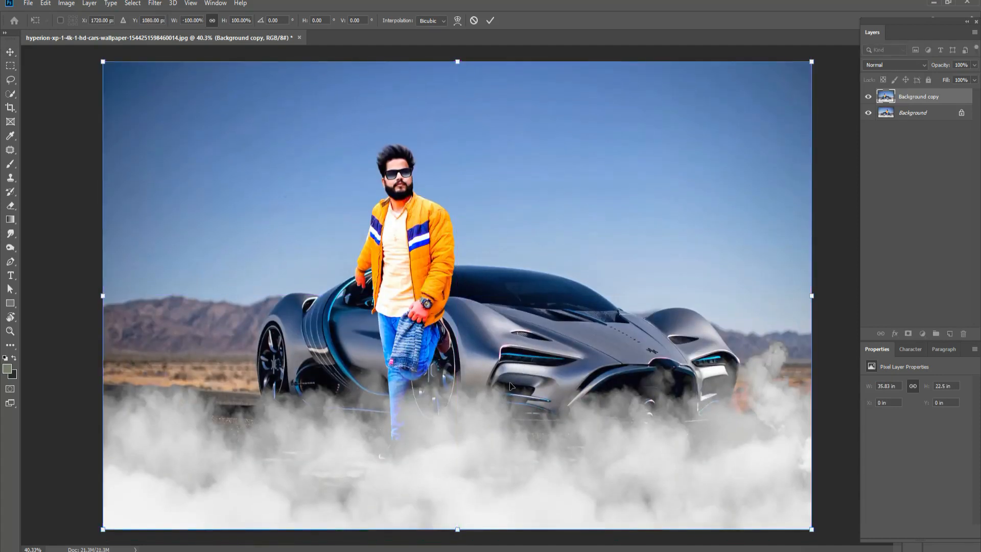
{"action": "key", "text": "Return"}
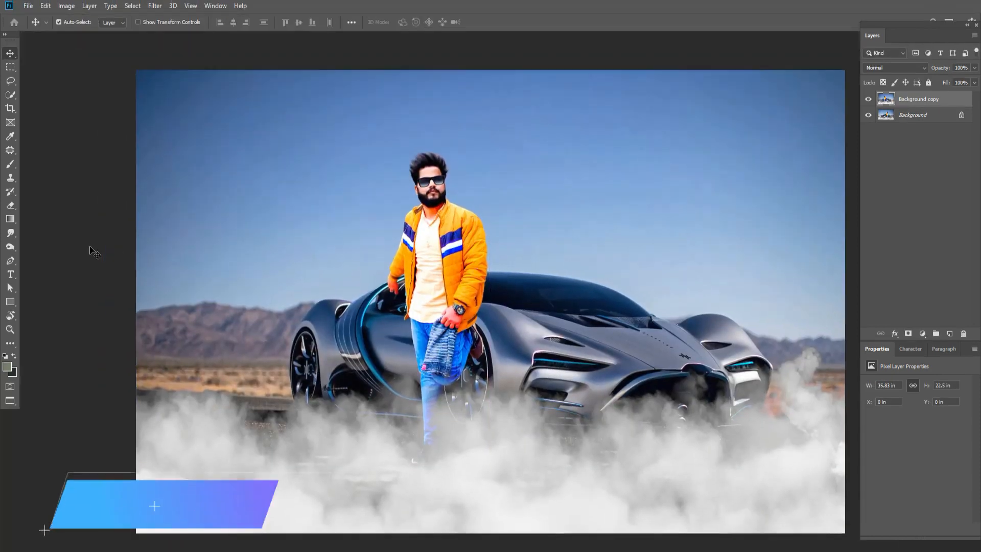